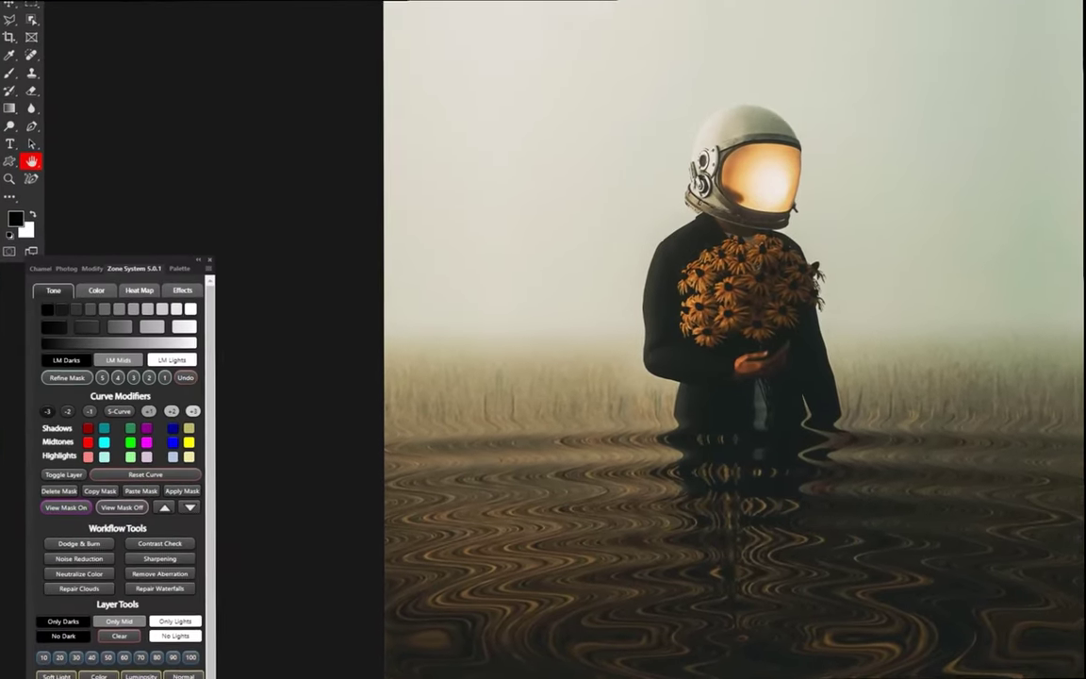
Step: Open the astronaut layer copy in the Boris FX Optics filter without applying the previous filters or masks
{"action": "left_click", "coordinate": [136, 9]}
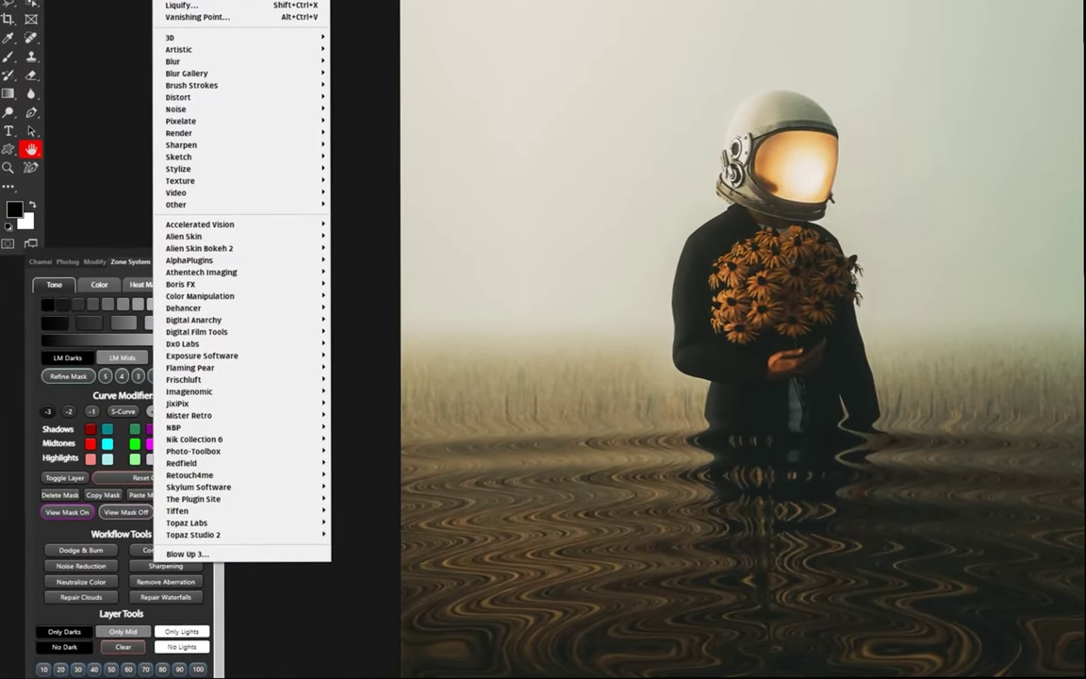
{"action": "key", "text": "Escape"}
{"action": "left_click", "coordinate": [171, 2]}
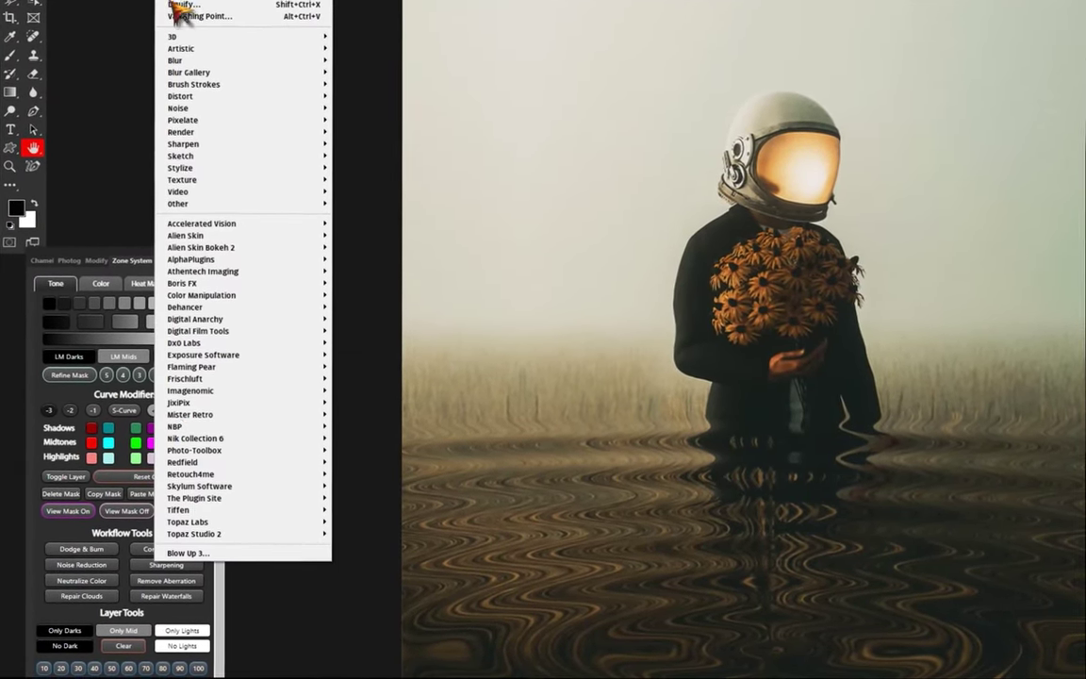
{"action": "mouse_move", "coordinate": [245, 282]}
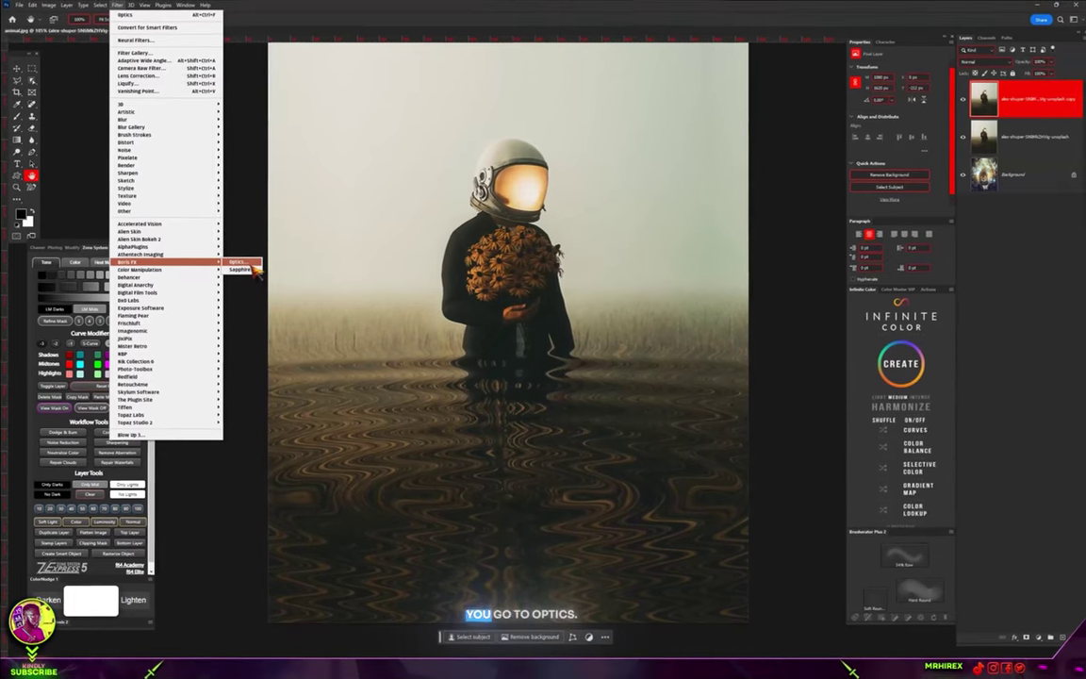
{"action": "left_click", "coordinate": [244, 260]}
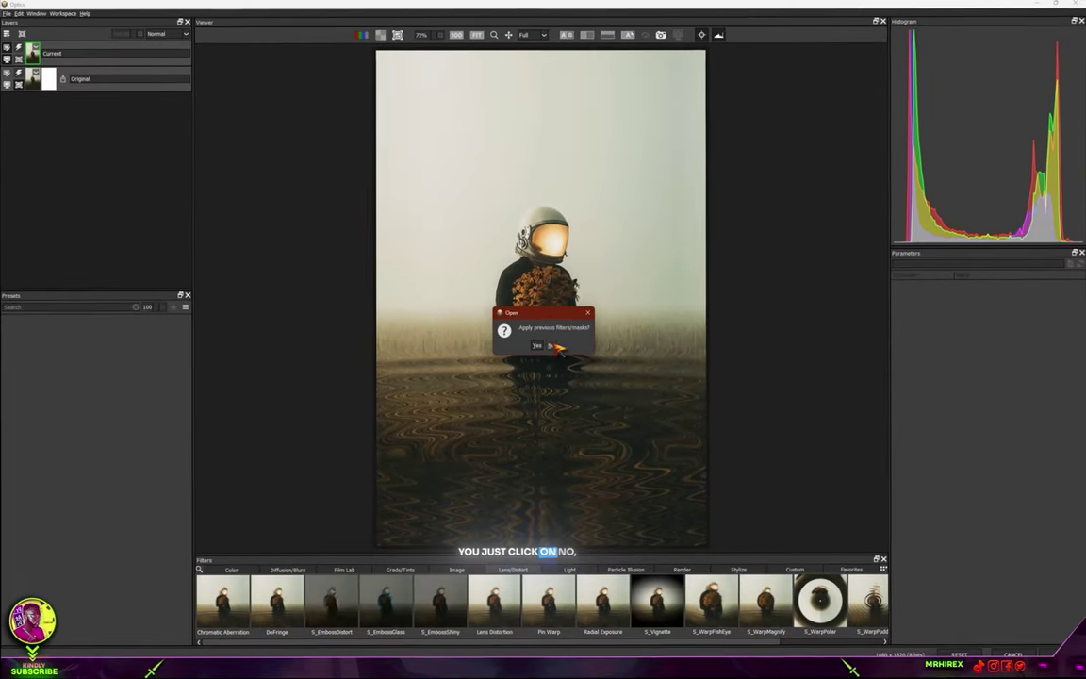
{"action": "left_click", "coordinate": [559, 348]}
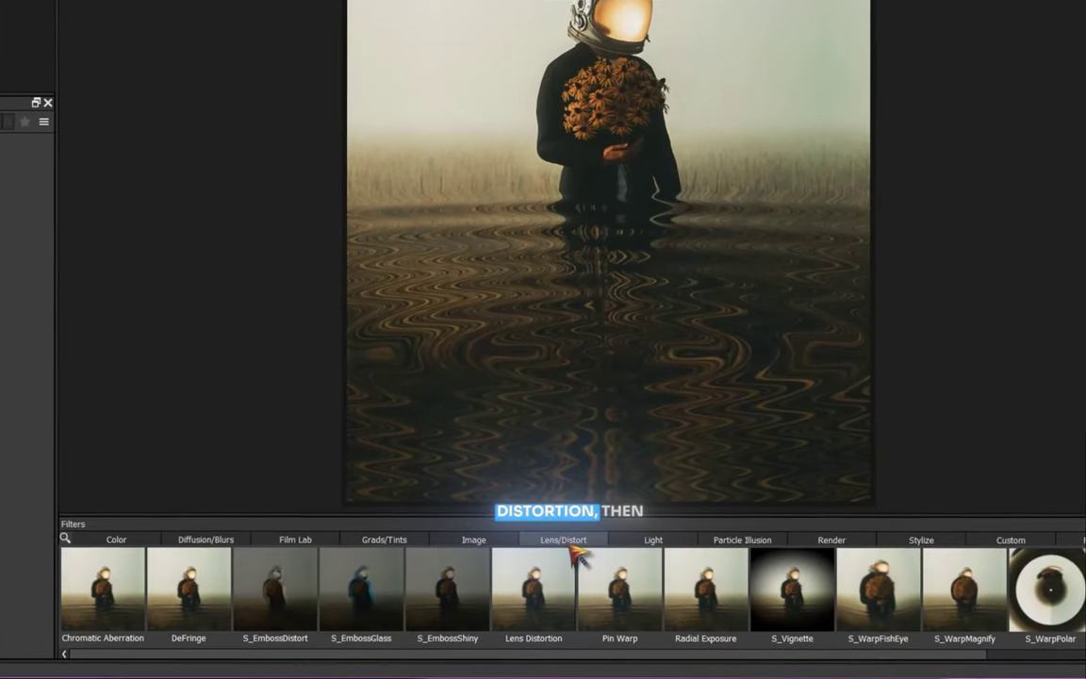
Step: Add the Chromatic Aberration filter and preview the Maximum Fringing and Red/Cyan Pull from Bottom presets side by side with the original
{"action": "left_click", "coordinate": [132, 641]}
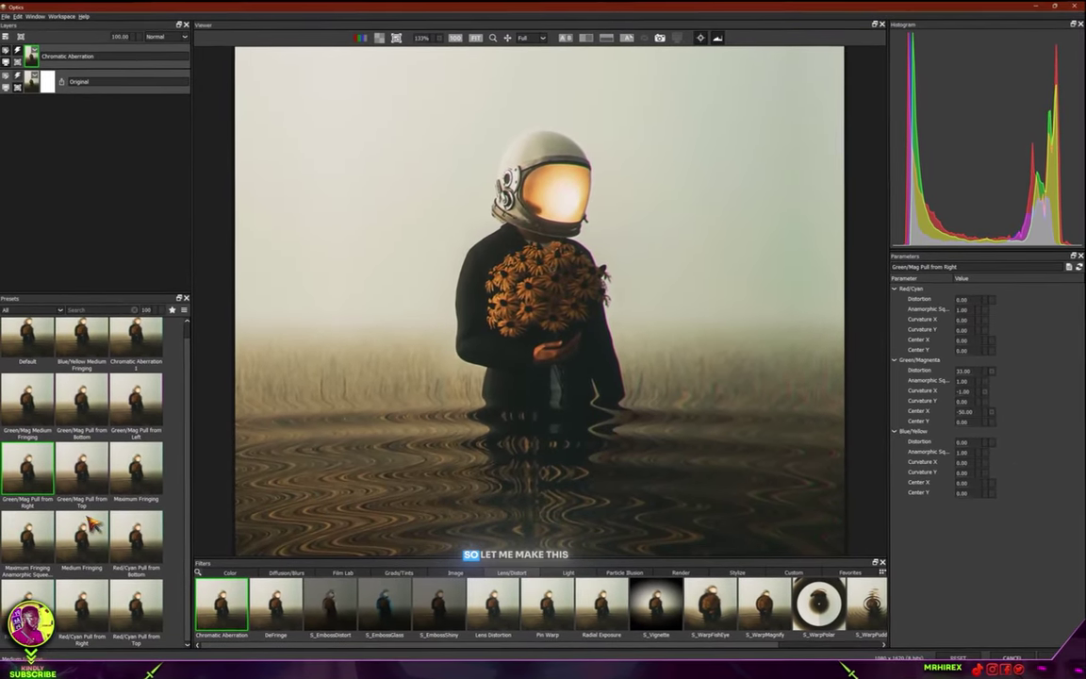
{"action": "left_click", "coordinate": [136, 468]}
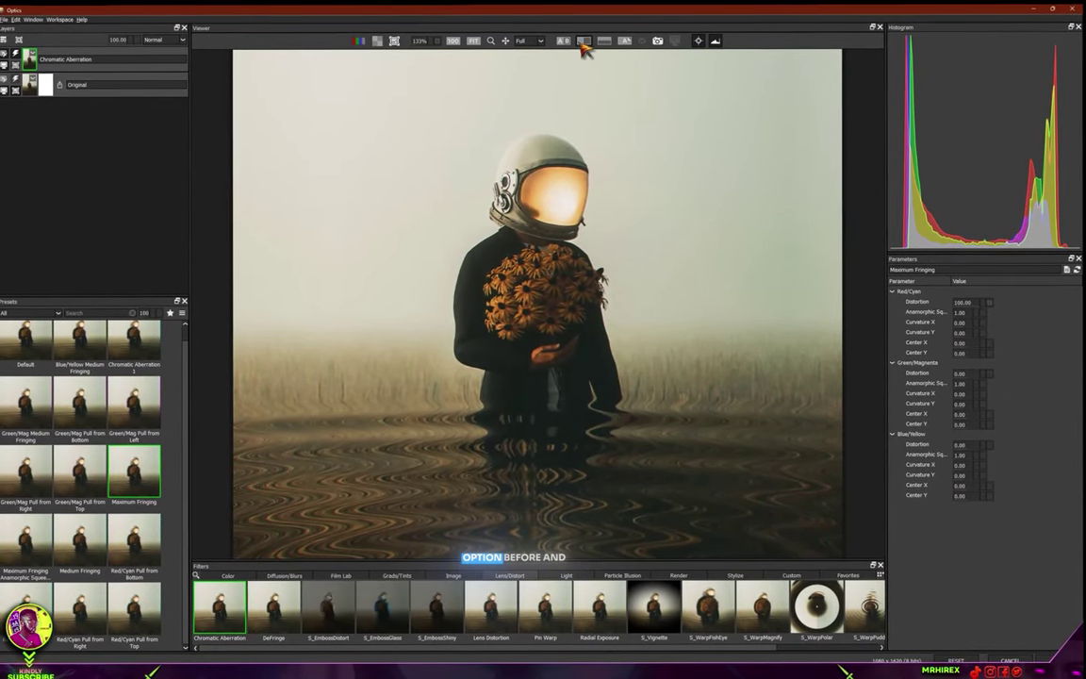
{"action": "left_click", "coordinate": [566, 41]}
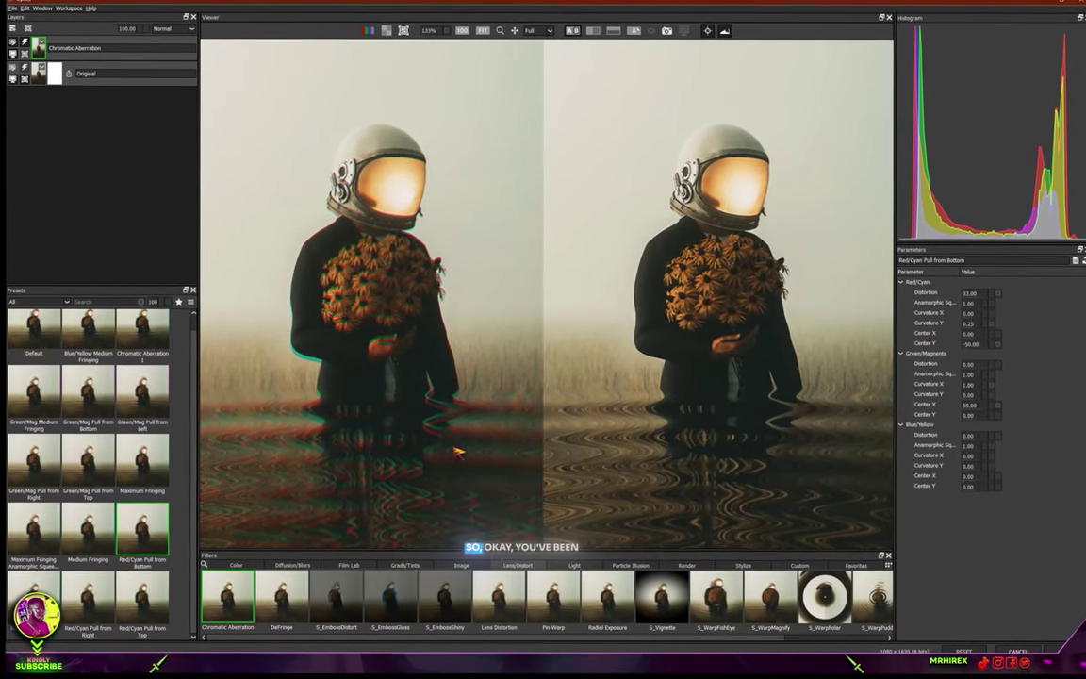
{"action": "scroll", "coordinate": [455, 451], "scroll_direction": "up", "scroll_amount": 1}
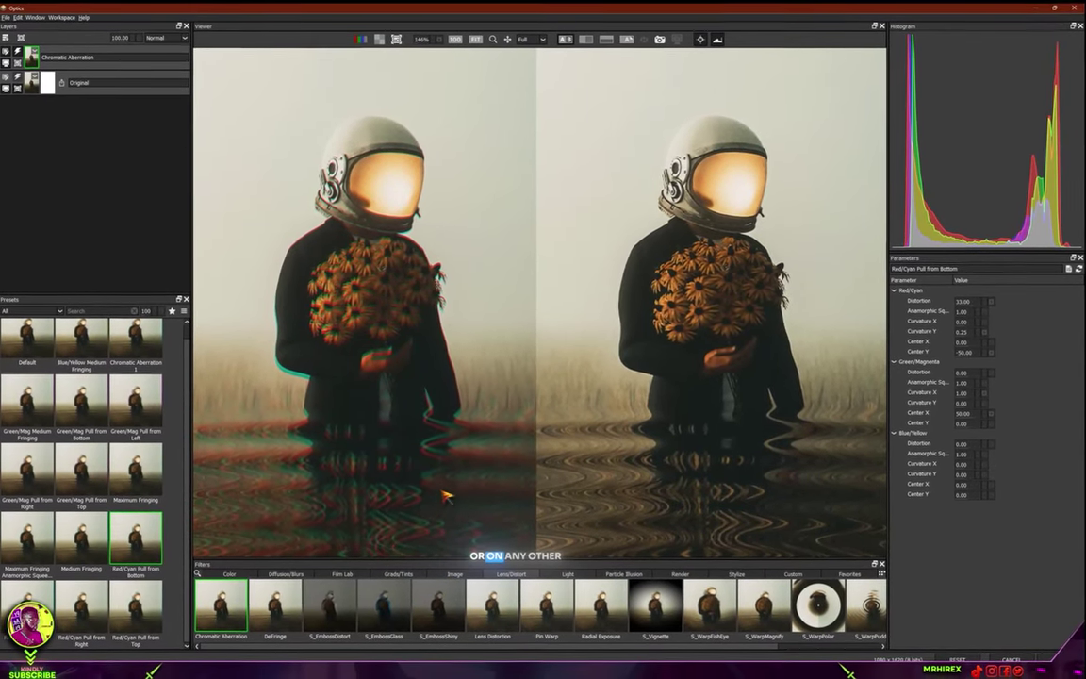
{"action": "scroll", "coordinate": [443, 471], "scroll_direction": "down", "scroll_amount": 2}
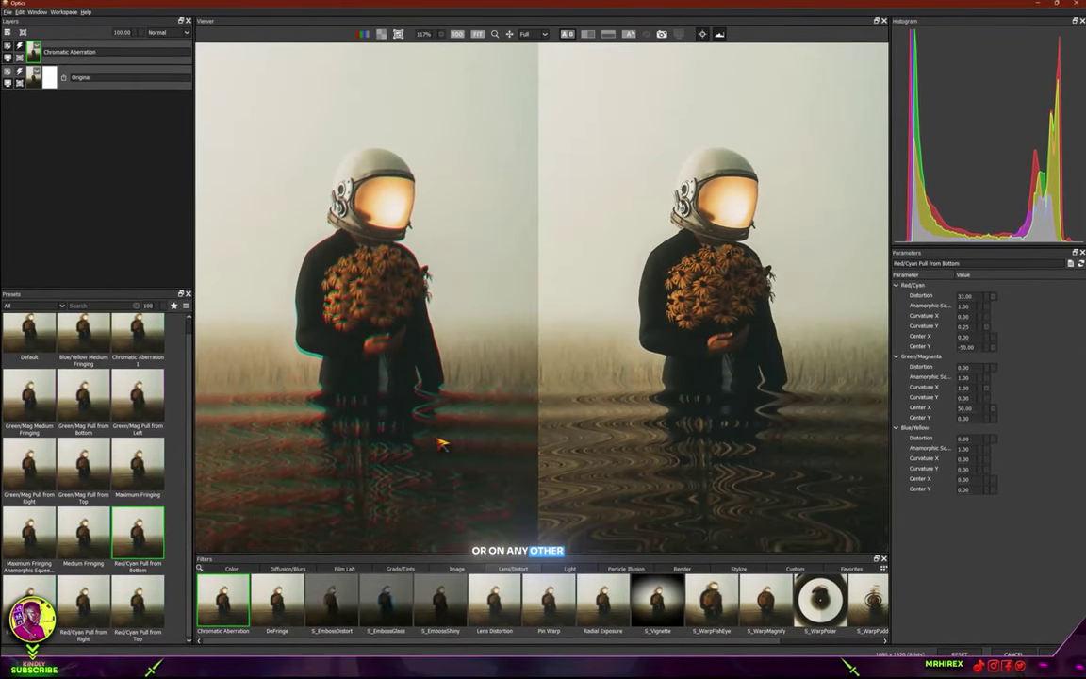
{"action": "scroll", "coordinate": [440, 445], "scroll_direction": "down", "scroll_amount": 1}
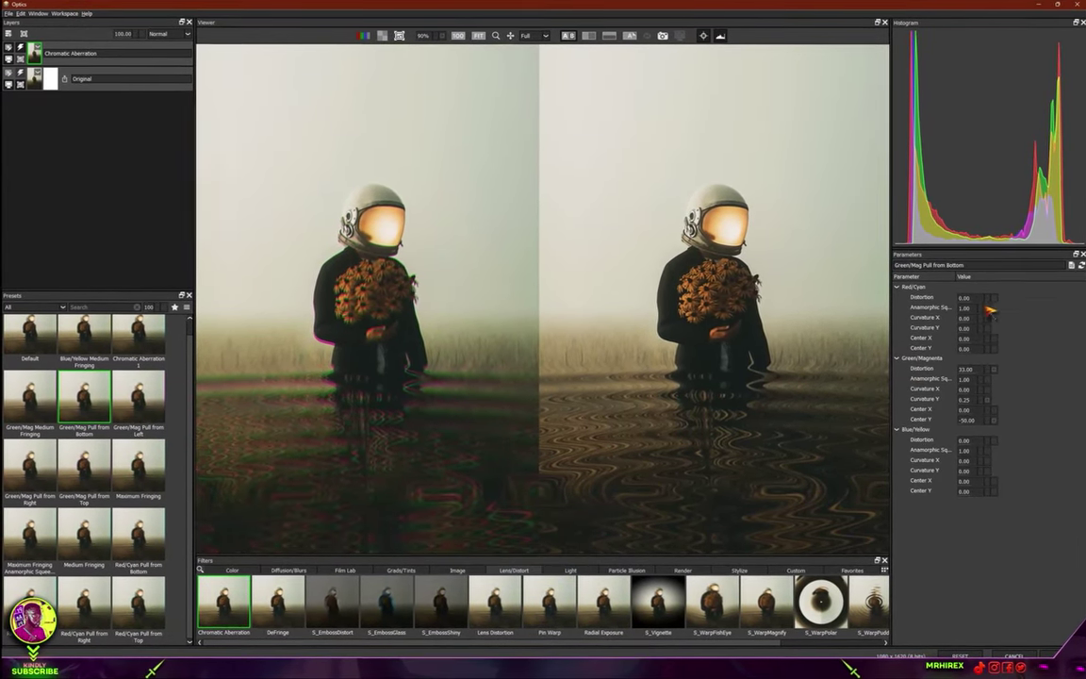
Step: Adjust the Green/Mag Pull from Bottom preset: Red/Cyan anamorphic squeeze 0.10, Green/Magenta distortion 10.00 and Curvature Y 1.38
{"action": "left_click", "coordinate": [970, 375]}
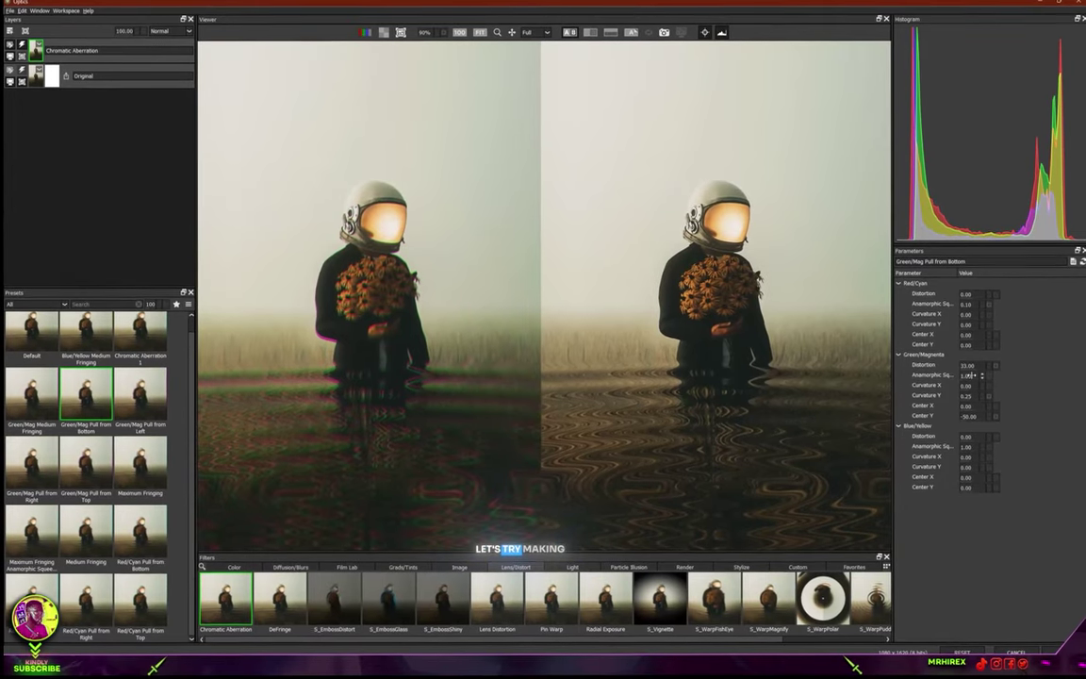
{"action": "mouse_move", "coordinate": [968, 366]}
{"action": "left_mouse_down"}
{"action": "mouse_move", "coordinate": [1018, 370]}
{"action": "mouse_move", "coordinate": [933, 376]}
{"action": "mouse_move", "coordinate": [979, 378]}
{"action": "mouse_move", "coordinate": [962, 379]}
{"action": "mouse_move", "coordinate": [978, 403]}
{"action": "mouse_move", "coordinate": [967, 402]}
{"action": "mouse_move", "coordinate": [957, 366]}
{"action": "mouse_move", "coordinate": [986, 394]}
{"action": "mouse_move", "coordinate": [963, 387]}
{"action": "left_mouse_up"}
{"action": "scroll", "coordinate": [81, 424], "scroll_direction": "up", "scroll_amount": 1}
{"action": "scroll", "coordinate": [130, 437], "scroll_direction": "down", "scroll_amount": 1}
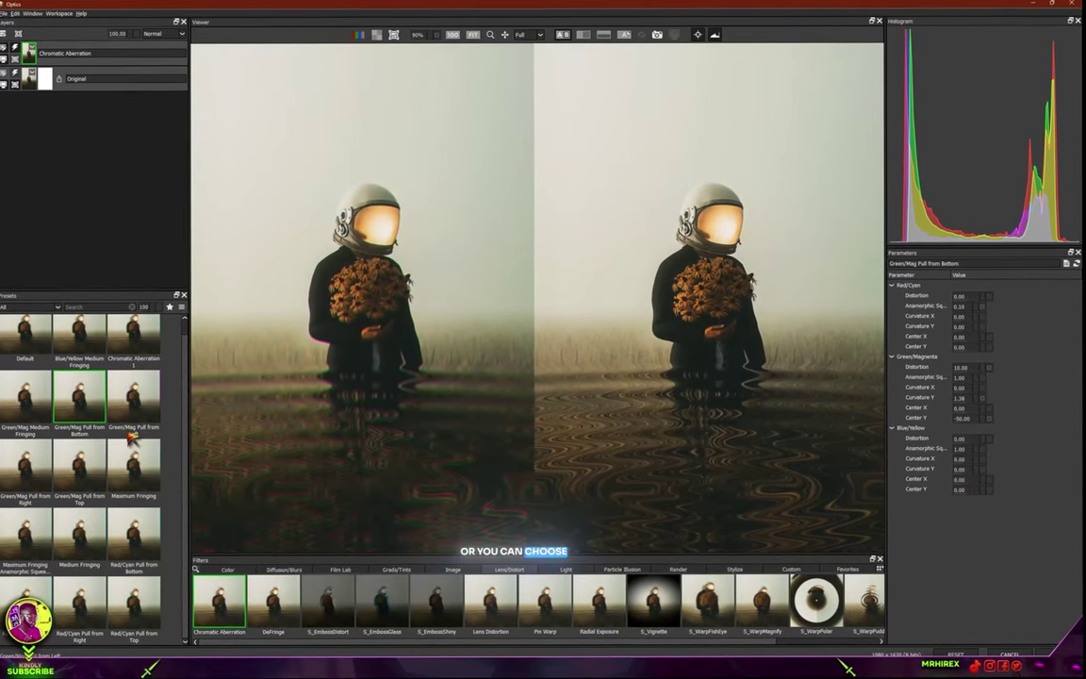
Step: Compare several chromatic aberration presets on the astronaut image and settle on Red/Cyan Pull from Top
{"action": "left_click", "coordinate": [133, 606]}
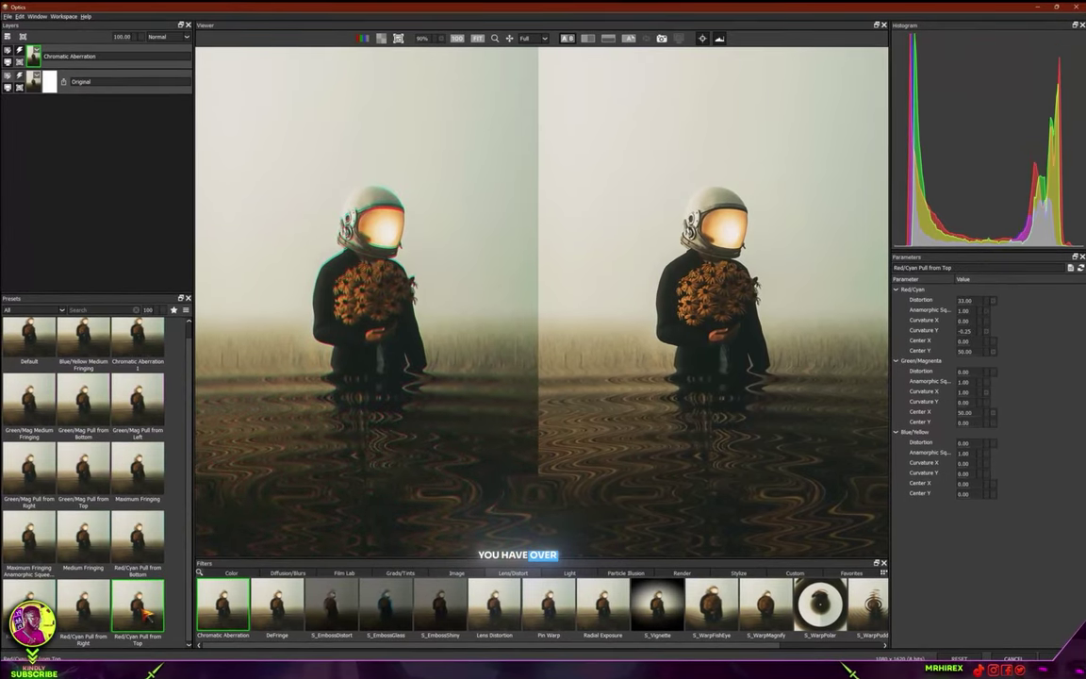
{"action": "scroll", "coordinate": [475, 240], "scroll_direction": "up", "scroll_amount": 5}
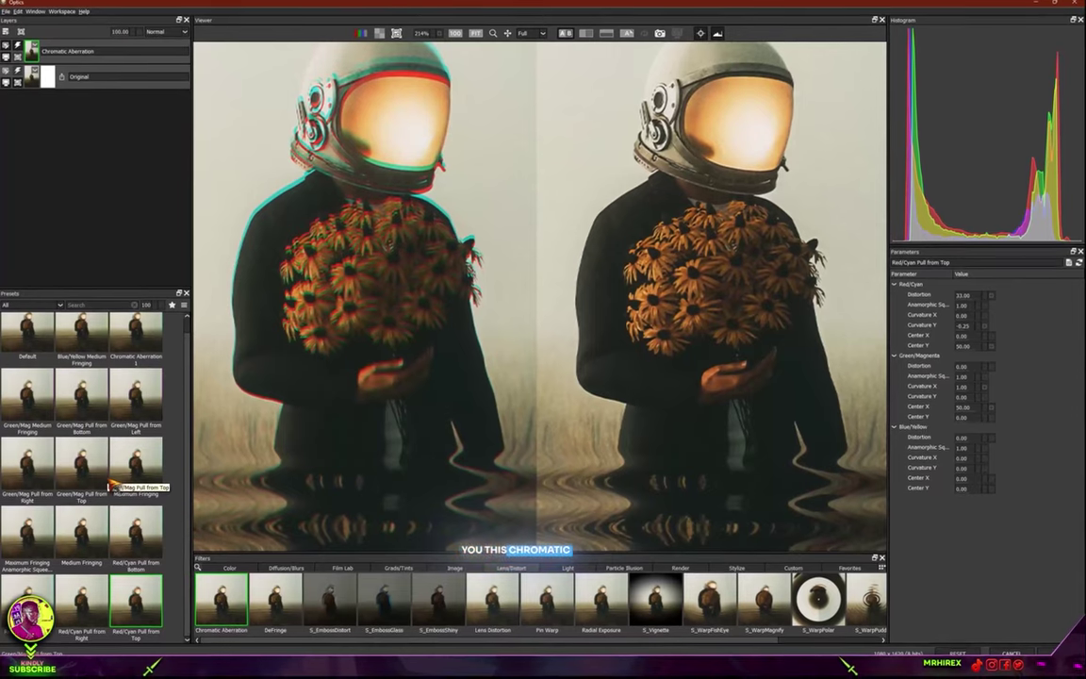
{"action": "left_click", "coordinate": [54, 354]}
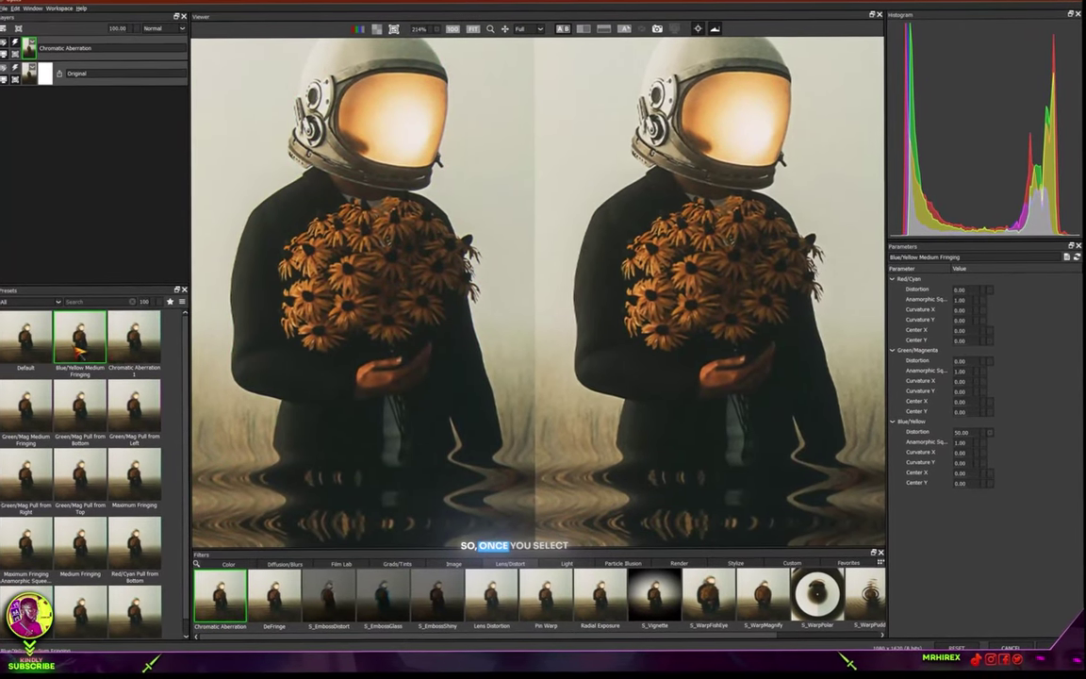
{"action": "left_click", "coordinate": [104, 490]}
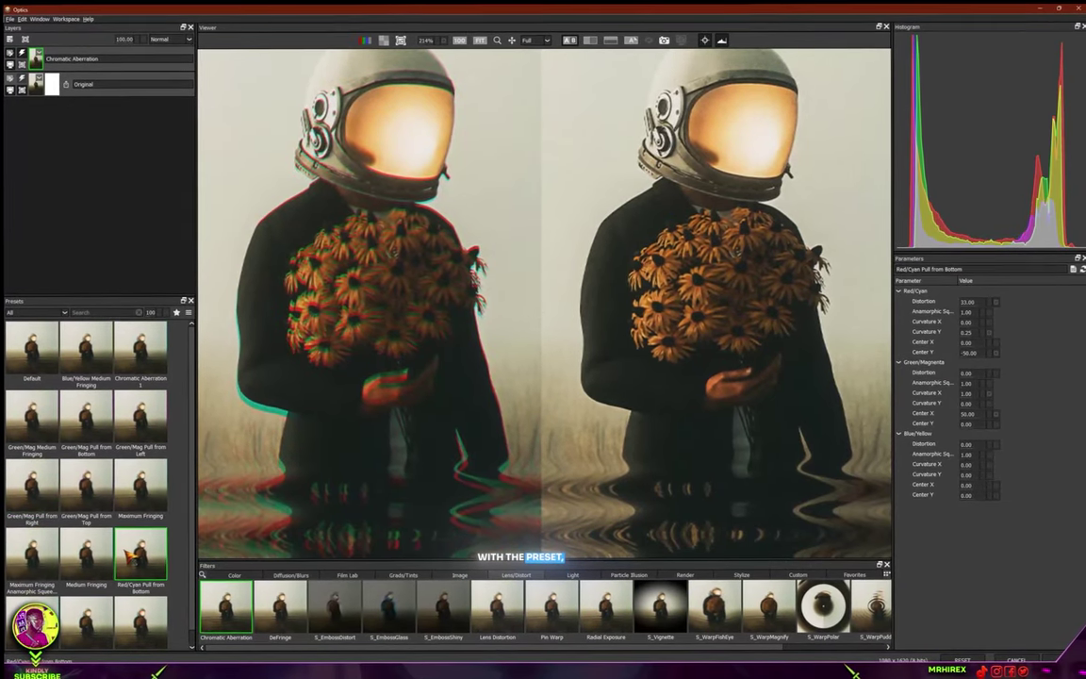
{"action": "left_click", "coordinate": [28, 550]}
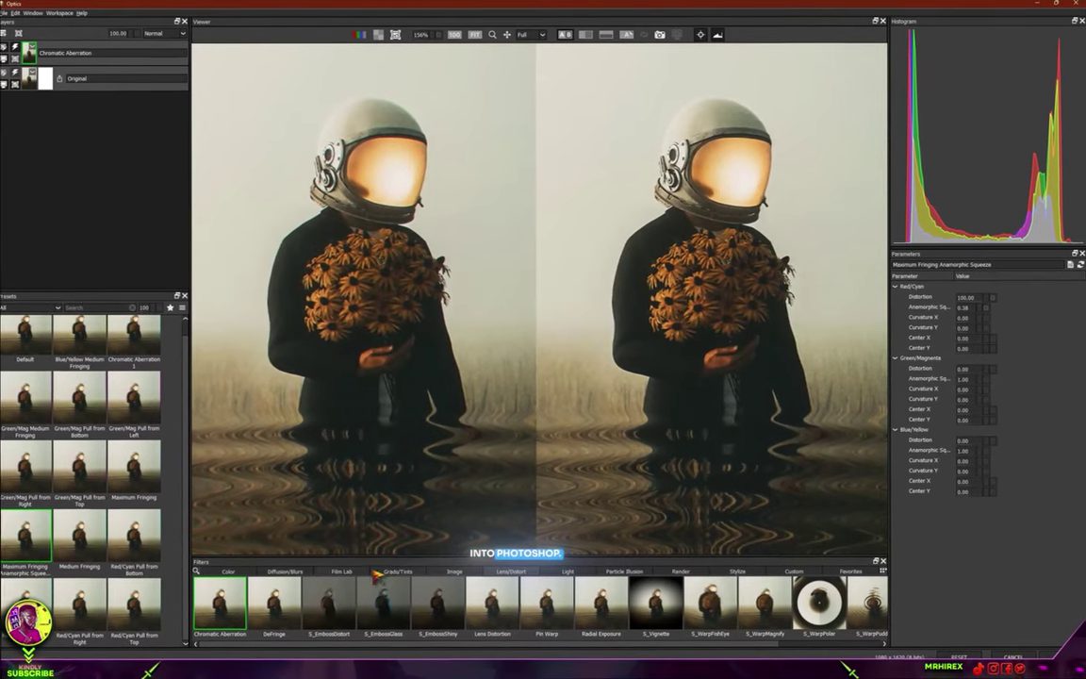
{"action": "left_click", "coordinate": [138, 600]}
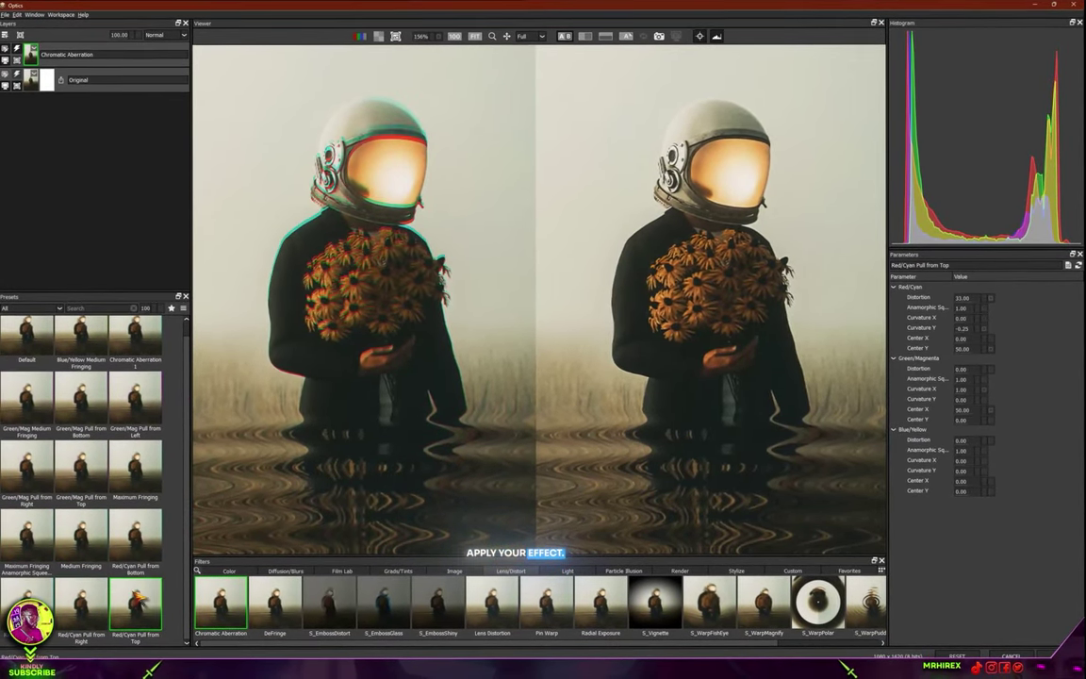
Step: Duplicate the jaguar Background layer and open the copy in the Boris FX Optics filter without the previous filters or masks
{"action": "scroll", "coordinate": [398, 206], "scroll_direction": "up", "scroll_amount": 3}
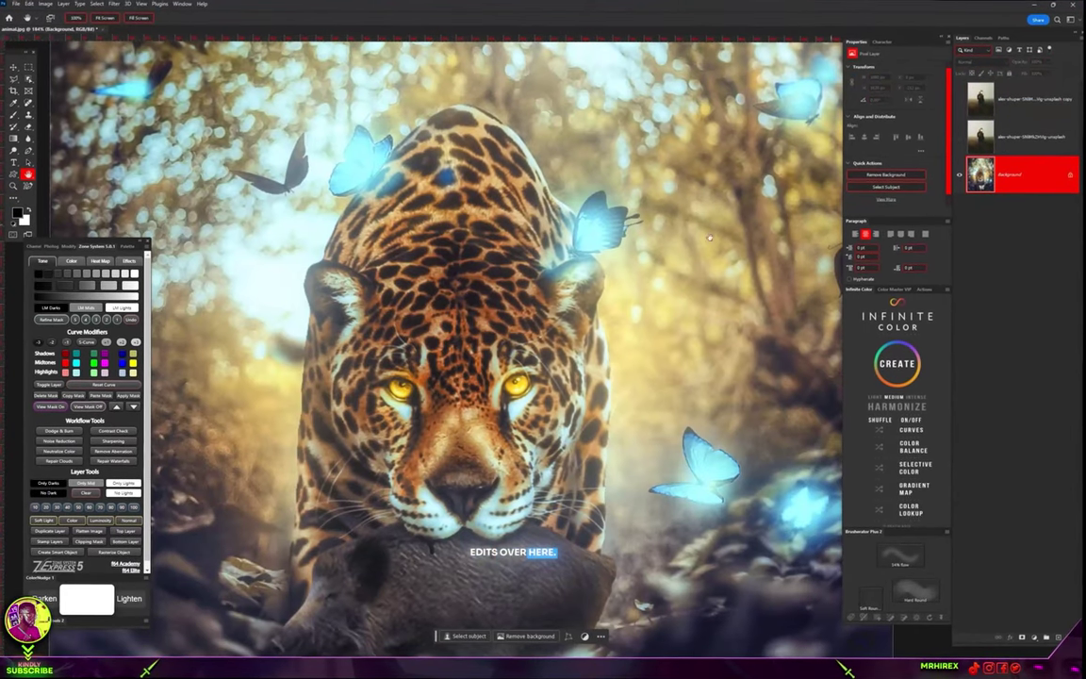
{"action": "scroll", "coordinate": [518, 357], "scroll_direction": "down", "scroll_amount": 3}
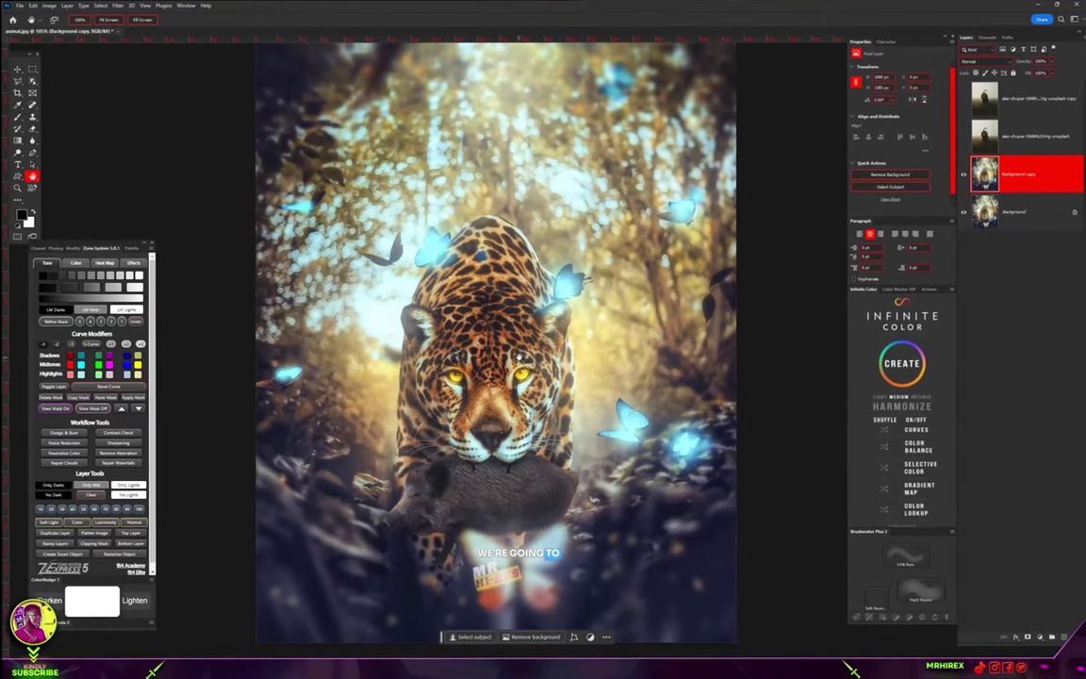
{"action": "scroll", "coordinate": [440, 204], "scroll_direction": "up", "scroll_amount": 2}
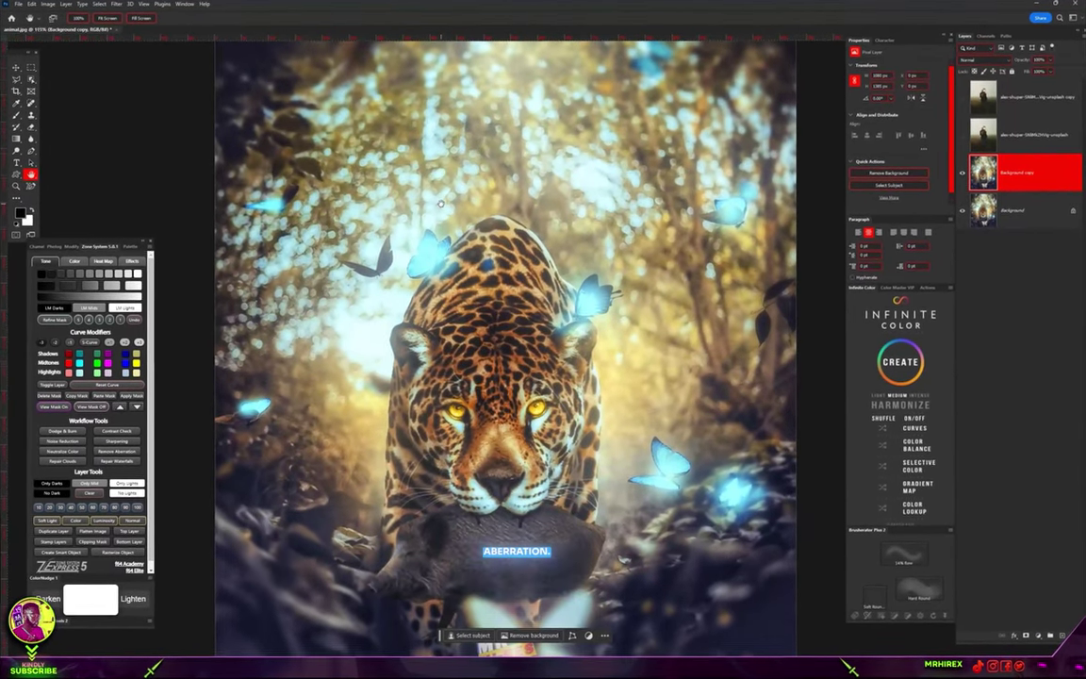
{"action": "left_click", "coordinate": [131, 4]}
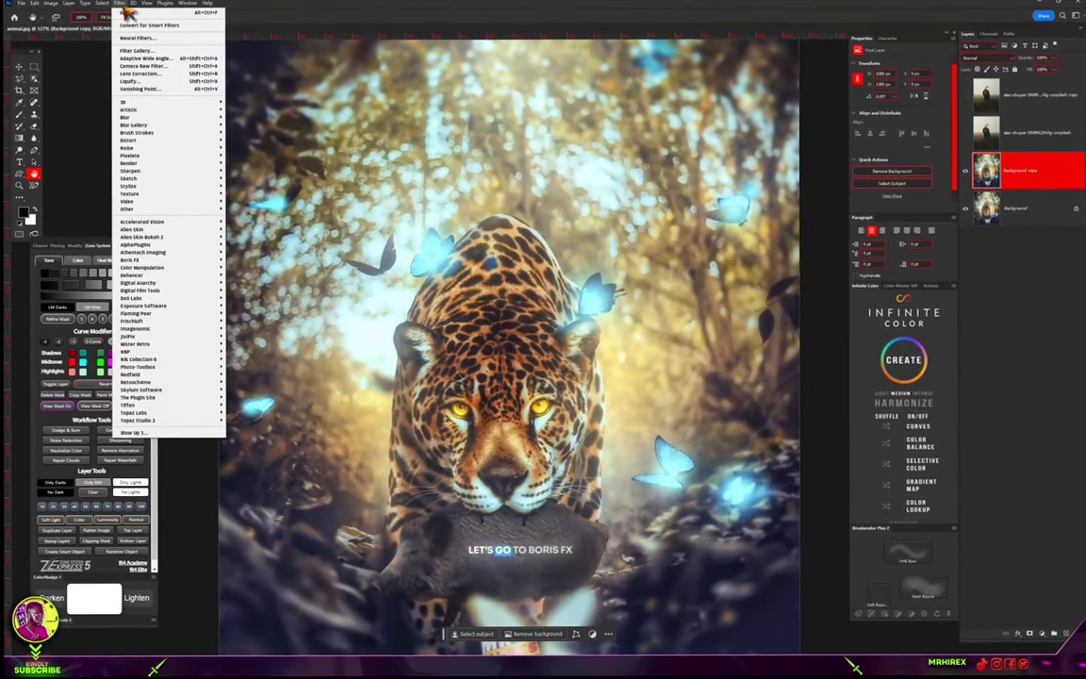
{"action": "mouse_move", "coordinate": [170, 262]}
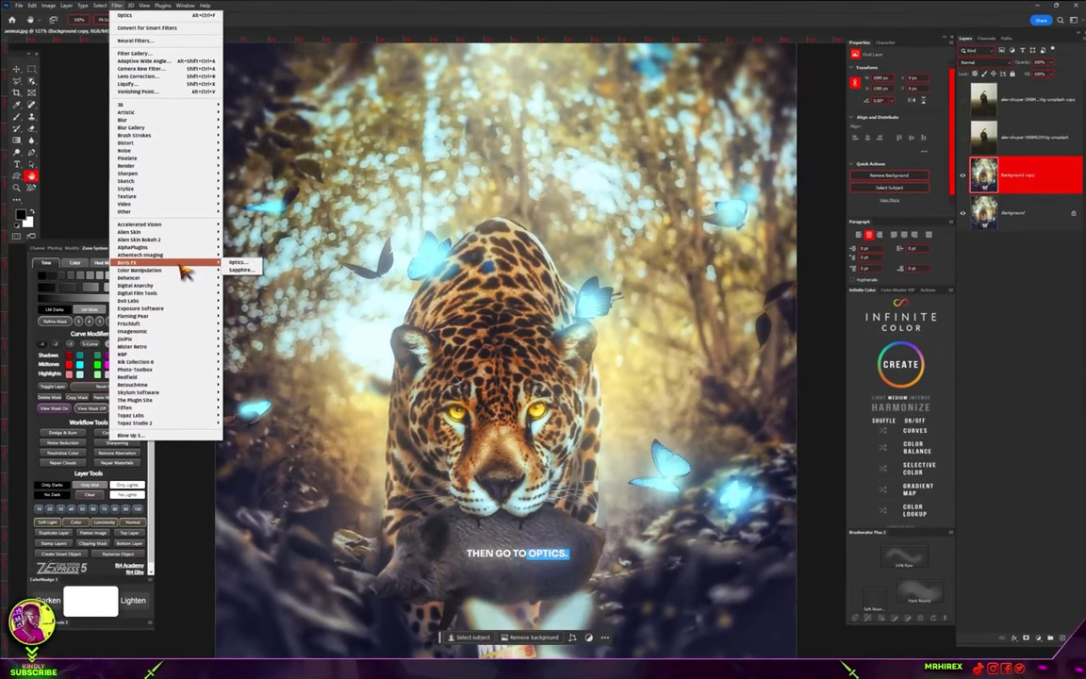
{"action": "left_click", "coordinate": [237, 262]}
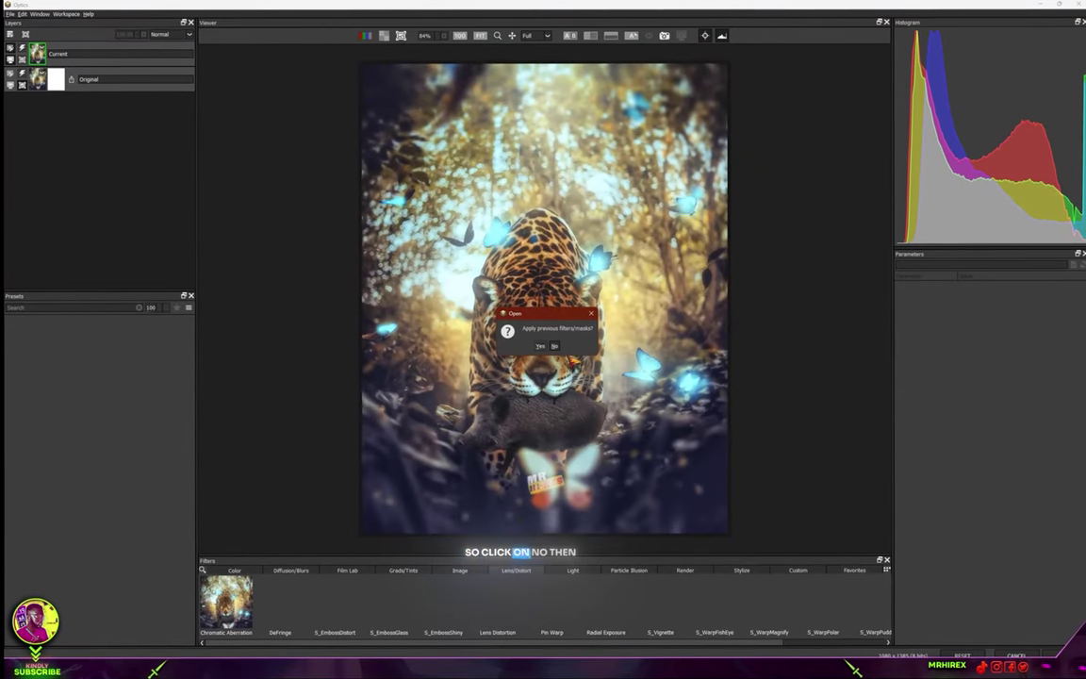
{"action": "left_click", "coordinate": [554, 345]}
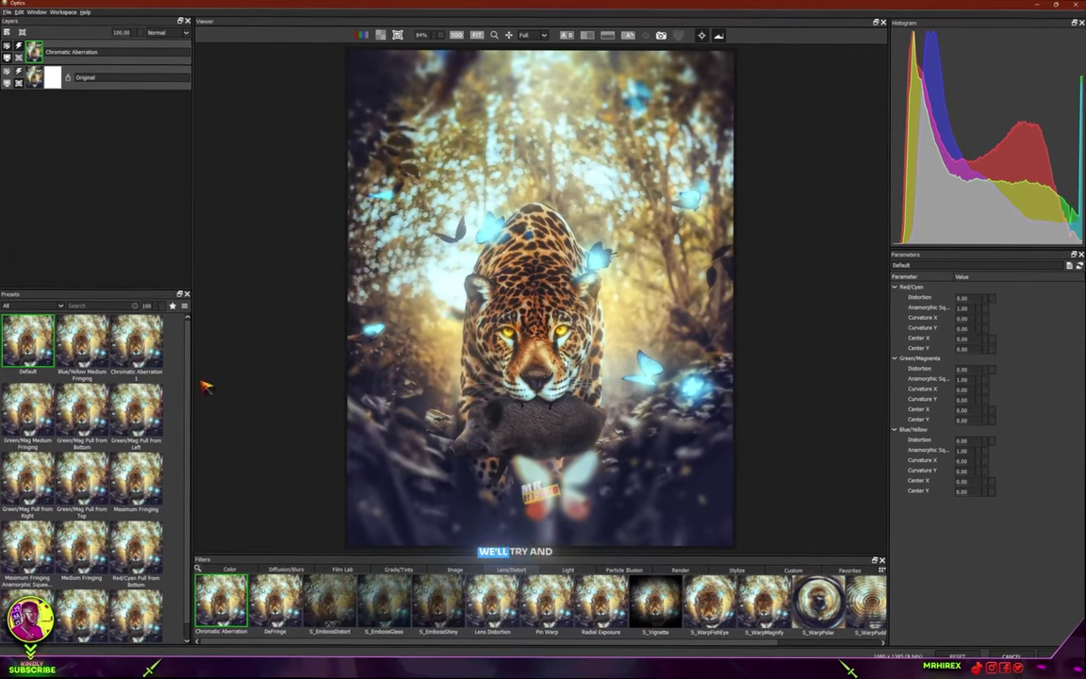
Step: Use the Maximum Fringing preset with Red/Cyan Curvature Y 1.38, Green/Magenta distortion 100.00 and Green/Magenta Curvature X 2.38
{"action": "left_click", "coordinate": [133, 483]}
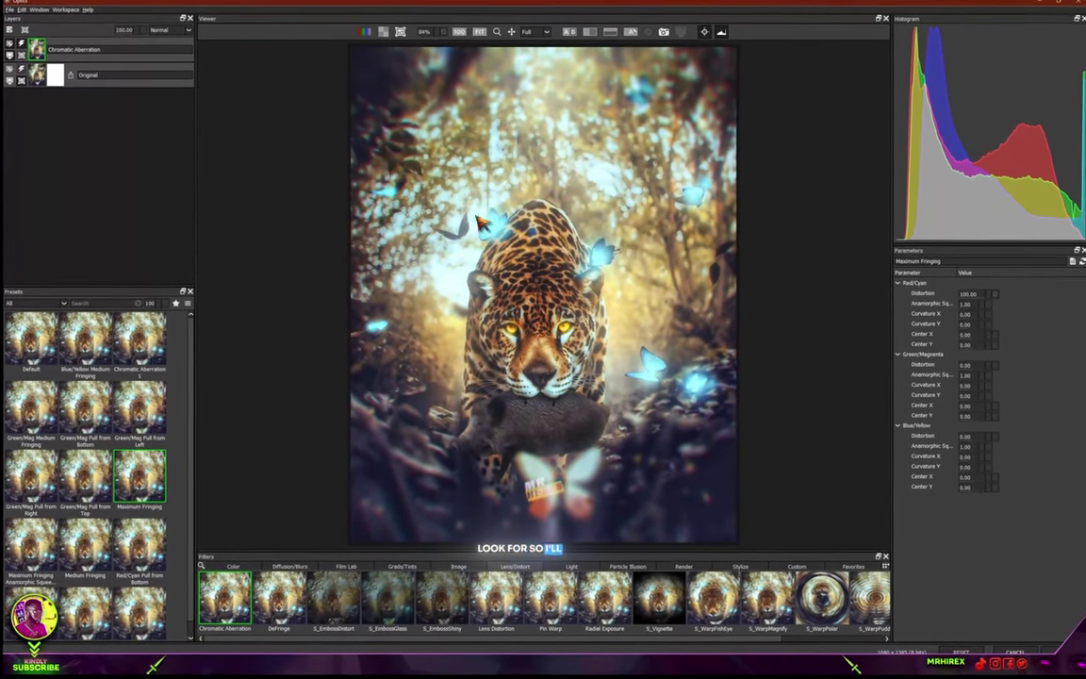
{"action": "scroll", "coordinate": [481, 223], "scroll_direction": "up", "scroll_amount": 2}
{"action": "scroll", "coordinate": [788, 337], "scroll_direction": "down", "scroll_amount": 1}
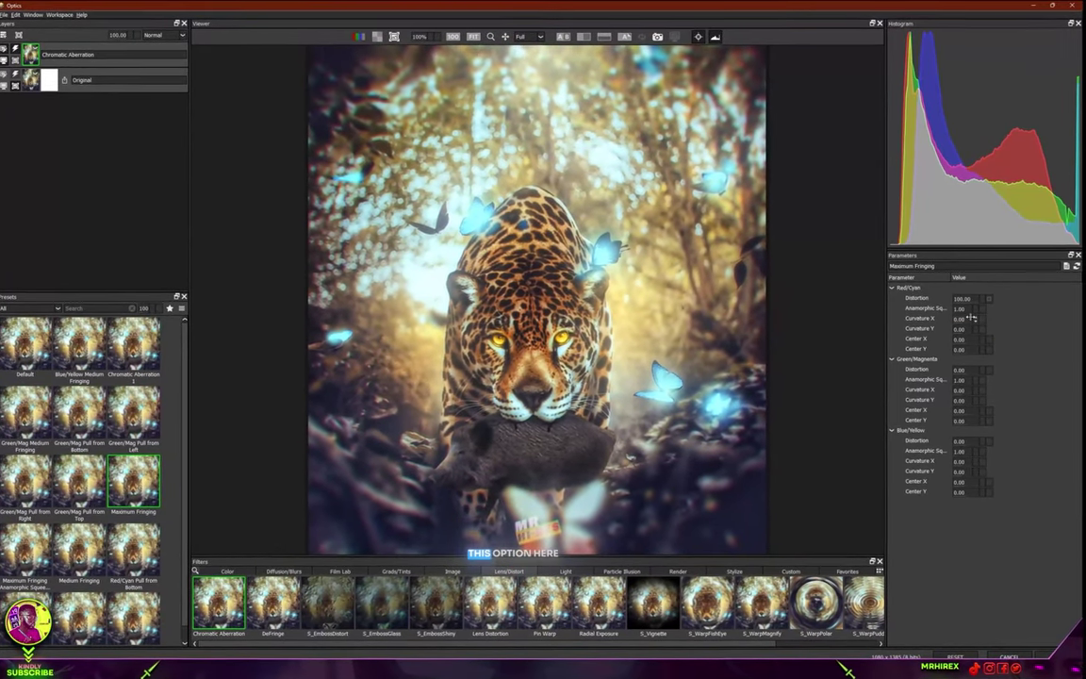
{"action": "left_click_drag", "start_coordinate": [977, 306], "coordinate": [980, 309]}
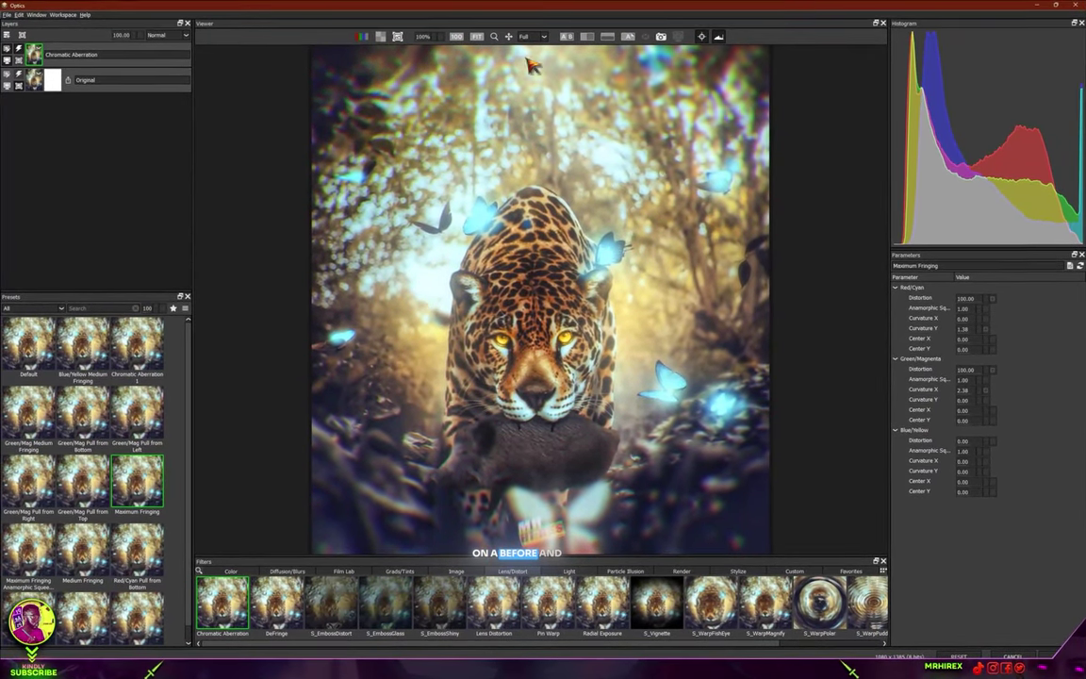
Step: Compare the jaguar image before and after side by side and apply the chromatic aberration to the Background copy layer
{"action": "left_click", "coordinate": [564, 36]}
{"action": "left_click", "coordinate": [571, 38]}
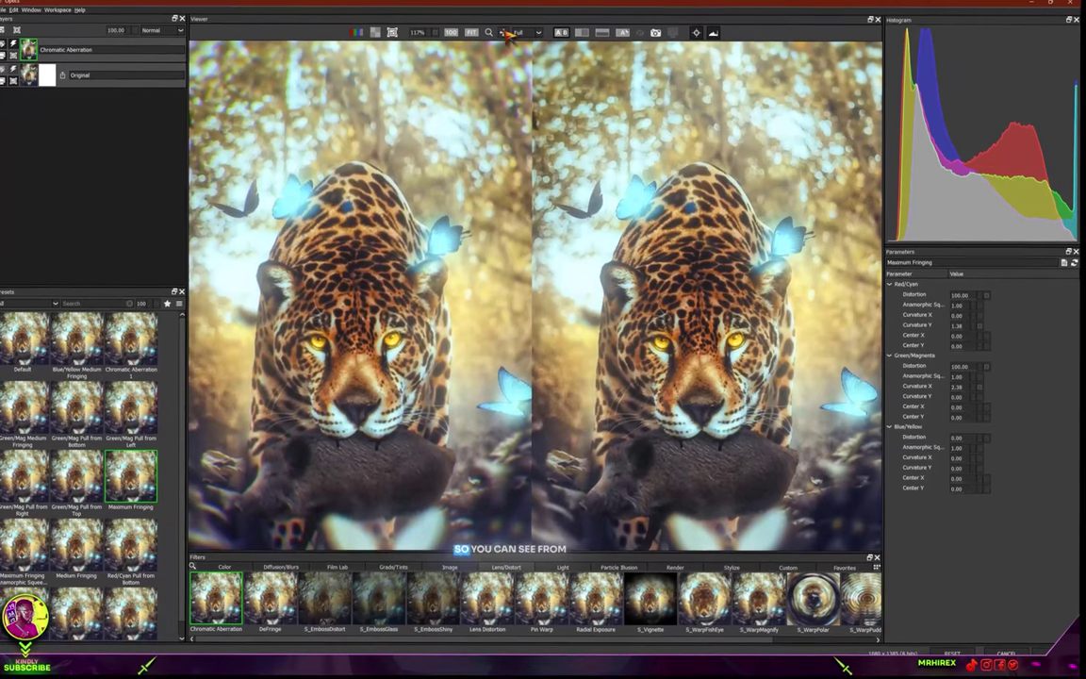
{"action": "left_click", "coordinate": [503, 37]}
{"action": "left_click_drag", "start_coordinate": [374, 295], "coordinate": [604, 312]}
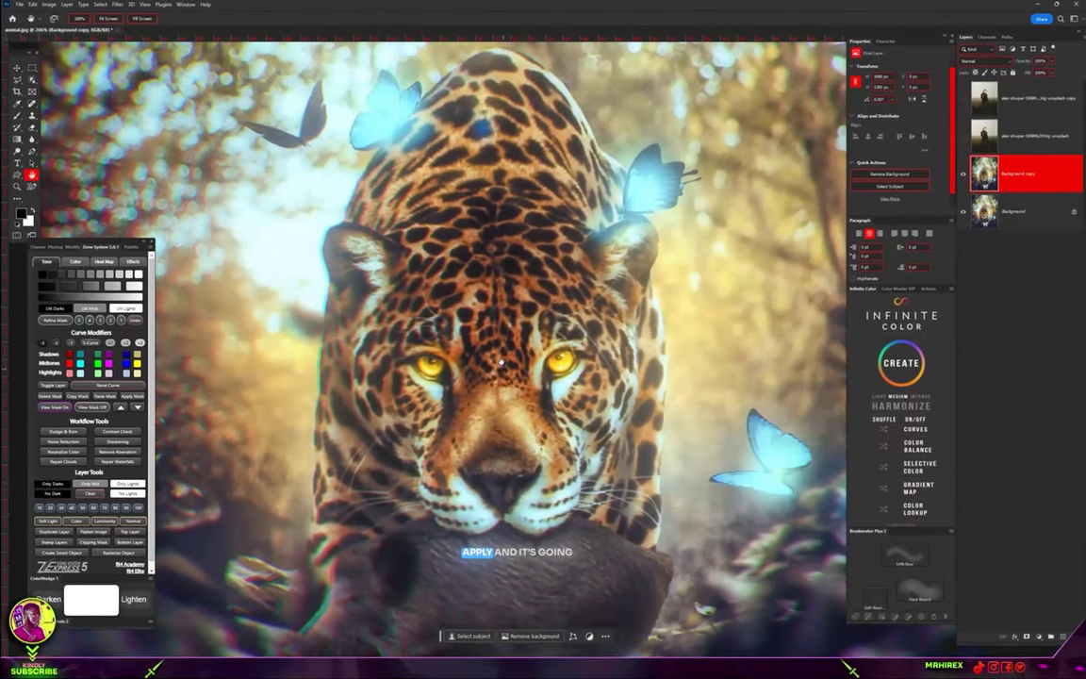
{"action": "left_click_drag", "start_coordinate": [501, 363], "coordinate": [498, 343]}
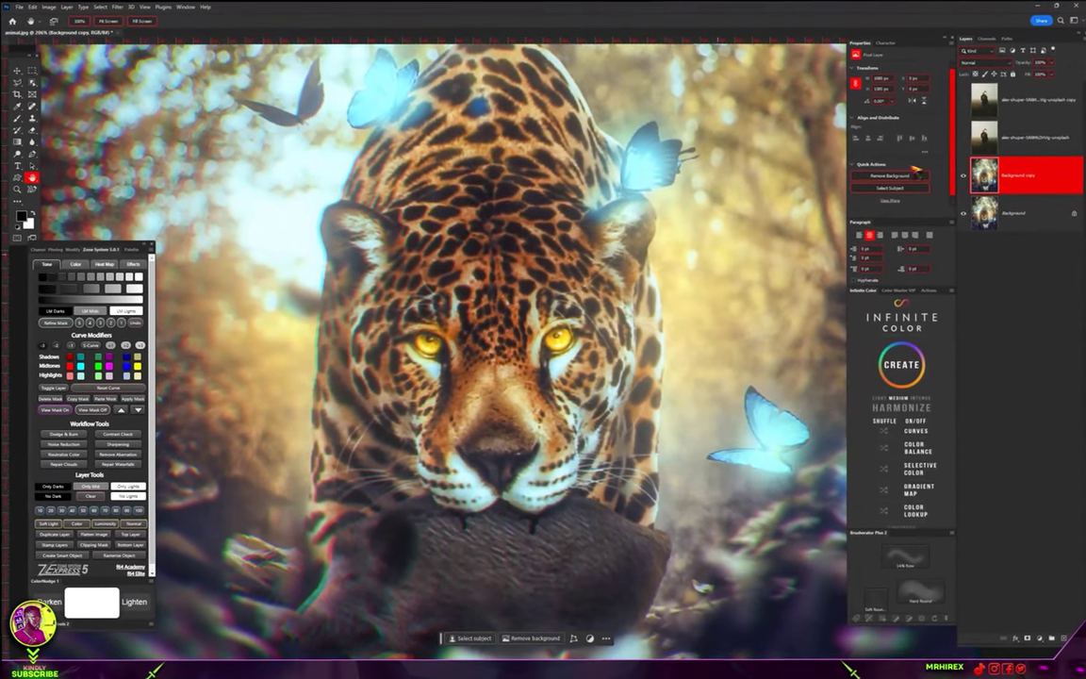
Step: Delete the astronaut photo layers from the document, starting with the topmost copy
{"action": "left_click", "coordinate": [982, 98]}
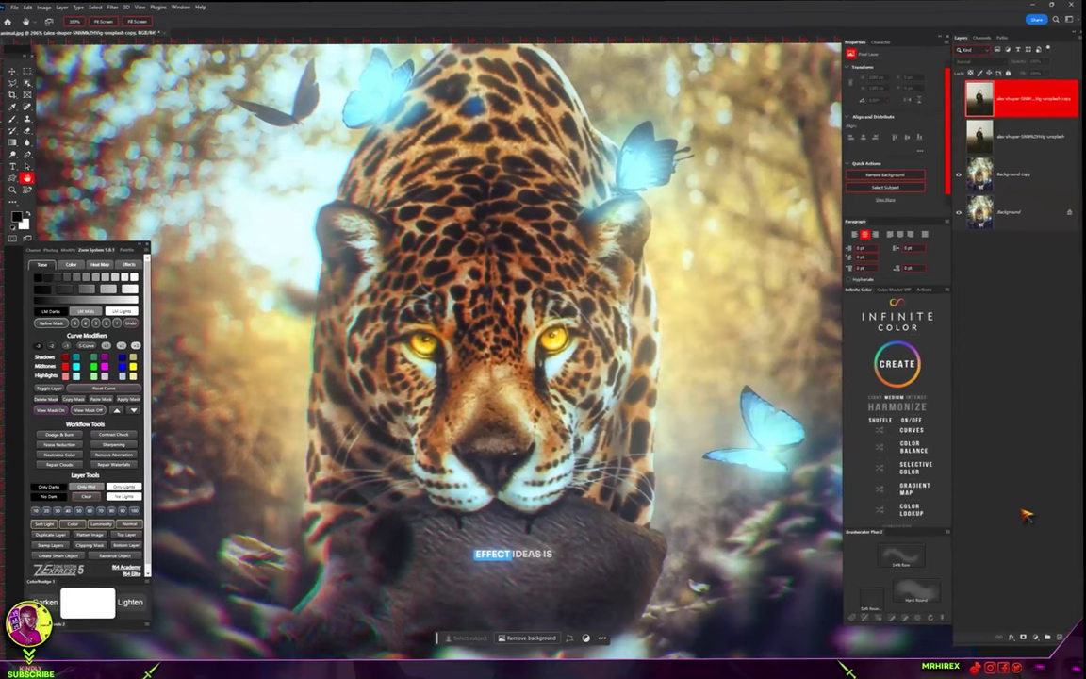
{"action": "key", "text": "Delete"}
{"action": "key", "text": "Delete"}
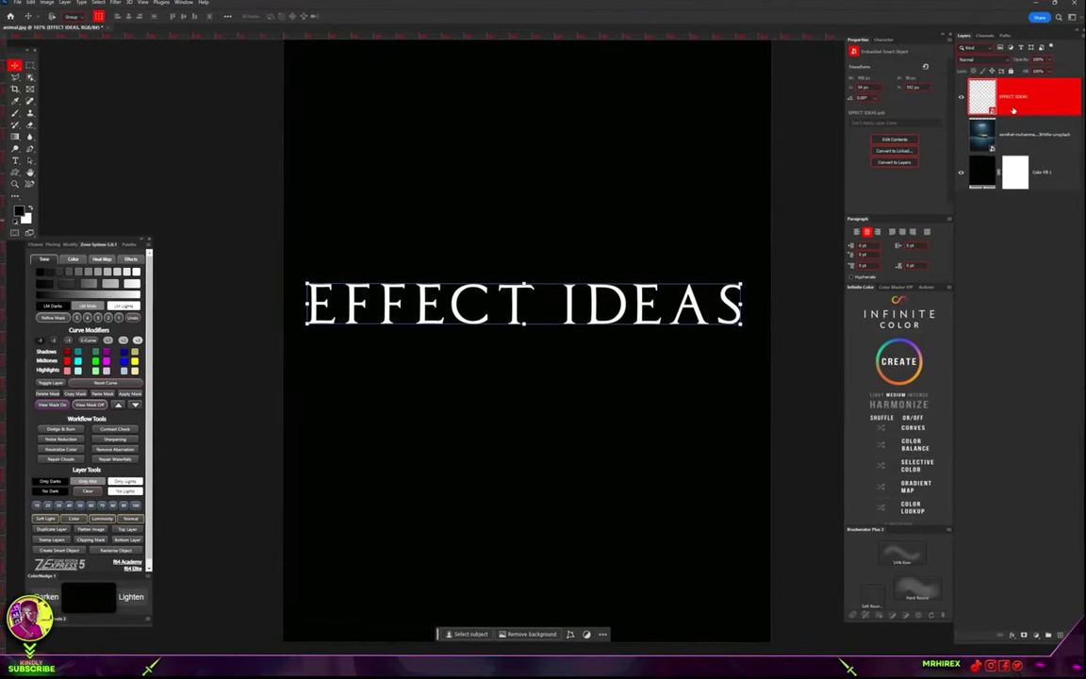
Step: Toggle the visibility of the EFFECT IDEAS layer
{"action": "left_click", "coordinate": [960, 99]}
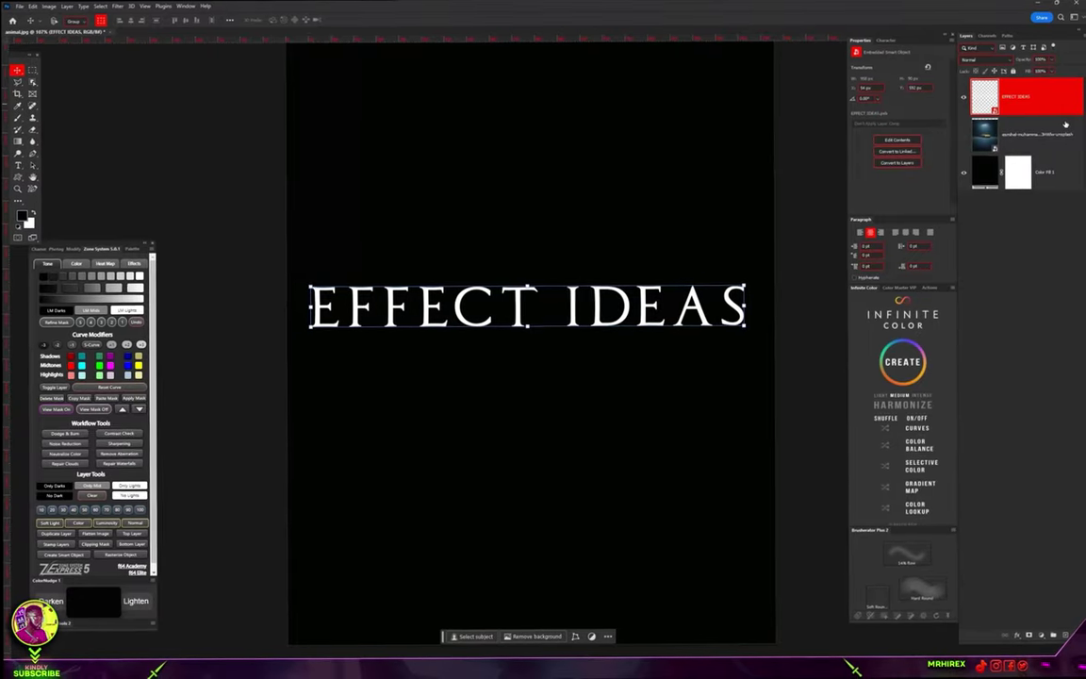
Step: Open the contents of the EFFECT IDEAS smart object, change the text color to yellow and save it back
{"action": "double_click", "coordinate": [985, 105]}
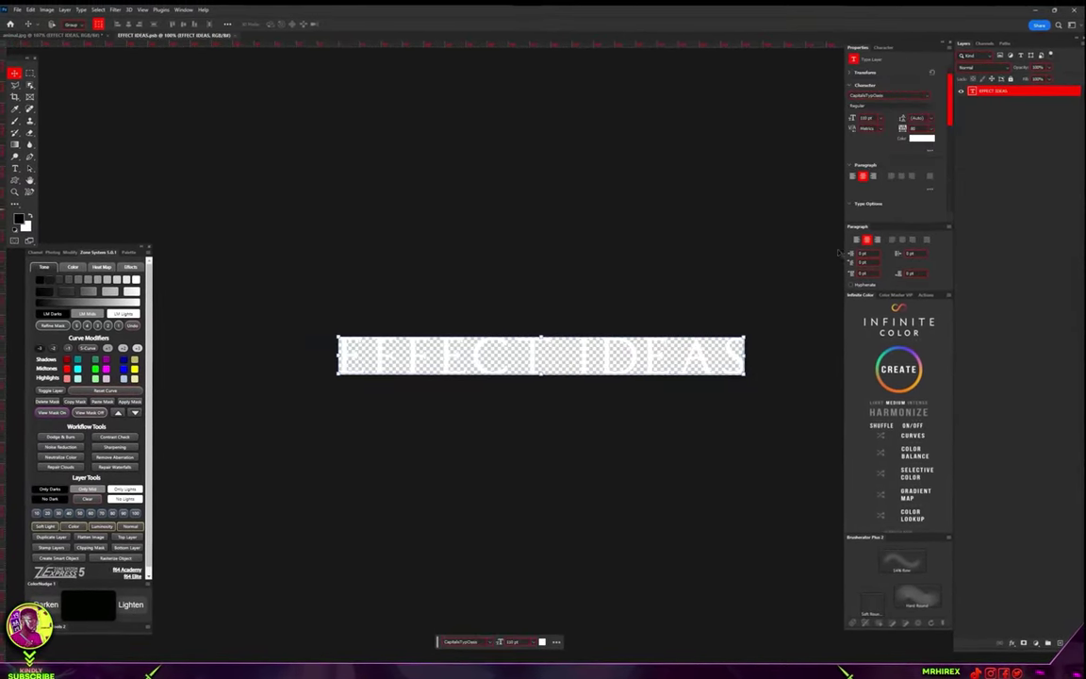
{"action": "left_click", "coordinate": [924, 137]}
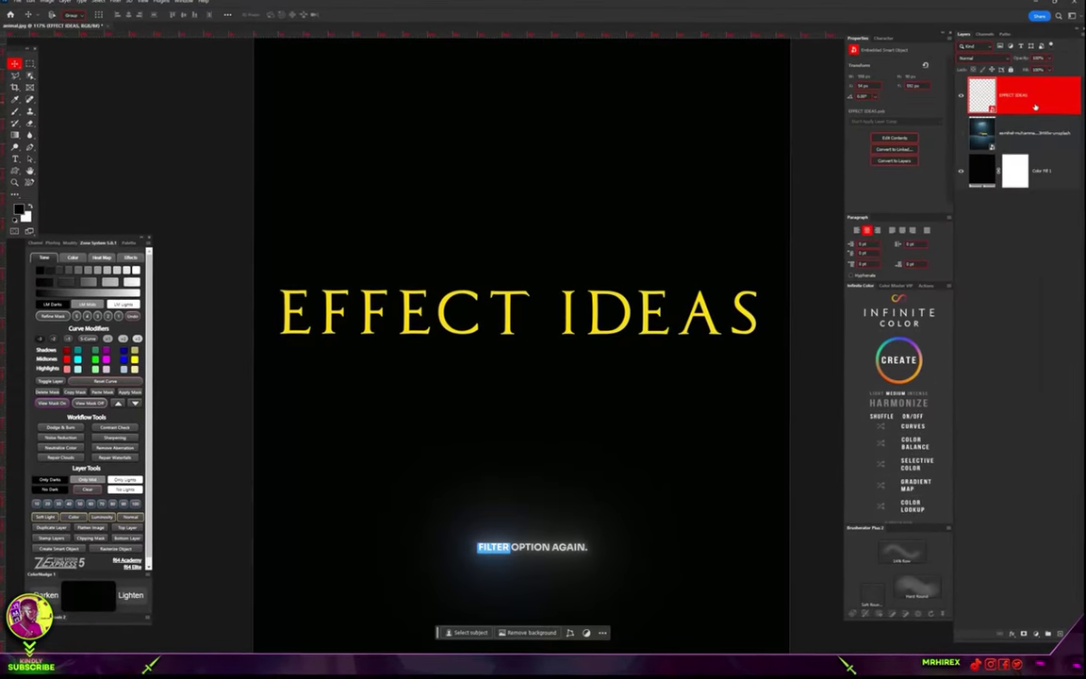
Step: Open Boris FX Optics on the EFFECT IDEAS layer and add the S_UltraGlow filter from the Light category
{"action": "left_click", "coordinate": [114, 2]}
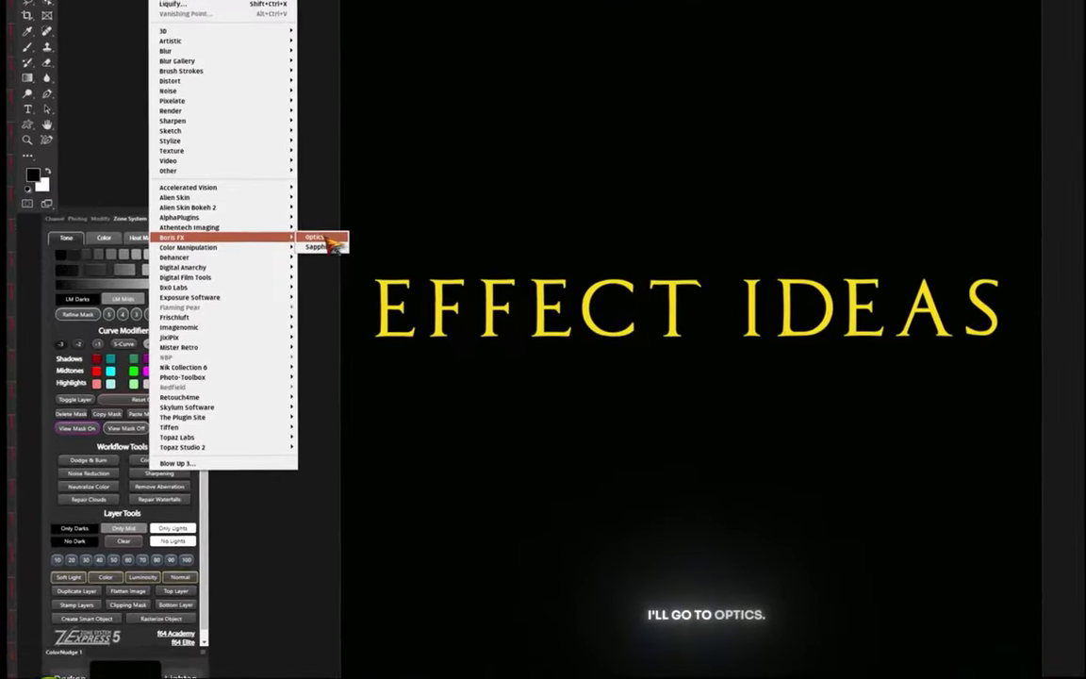
{"action": "left_click", "coordinate": [255, 262]}
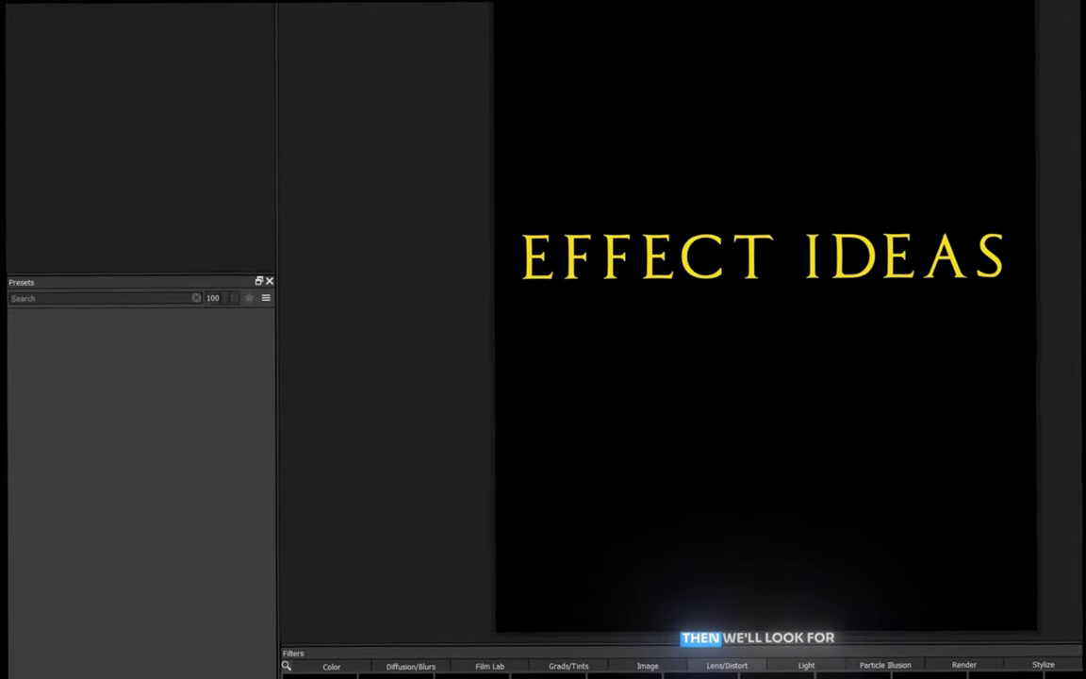
{"action": "left_click", "coordinate": [818, 667]}
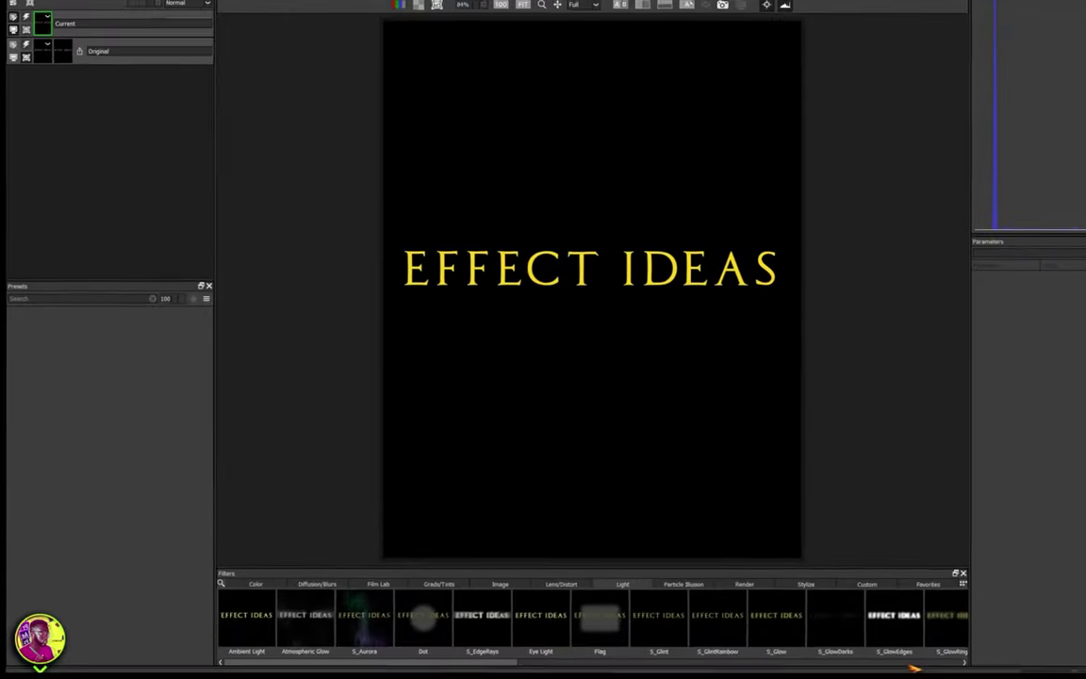
{"action": "left_click", "coordinate": [910, 663]}
{"action": "left_click", "coordinate": [909, 662]}
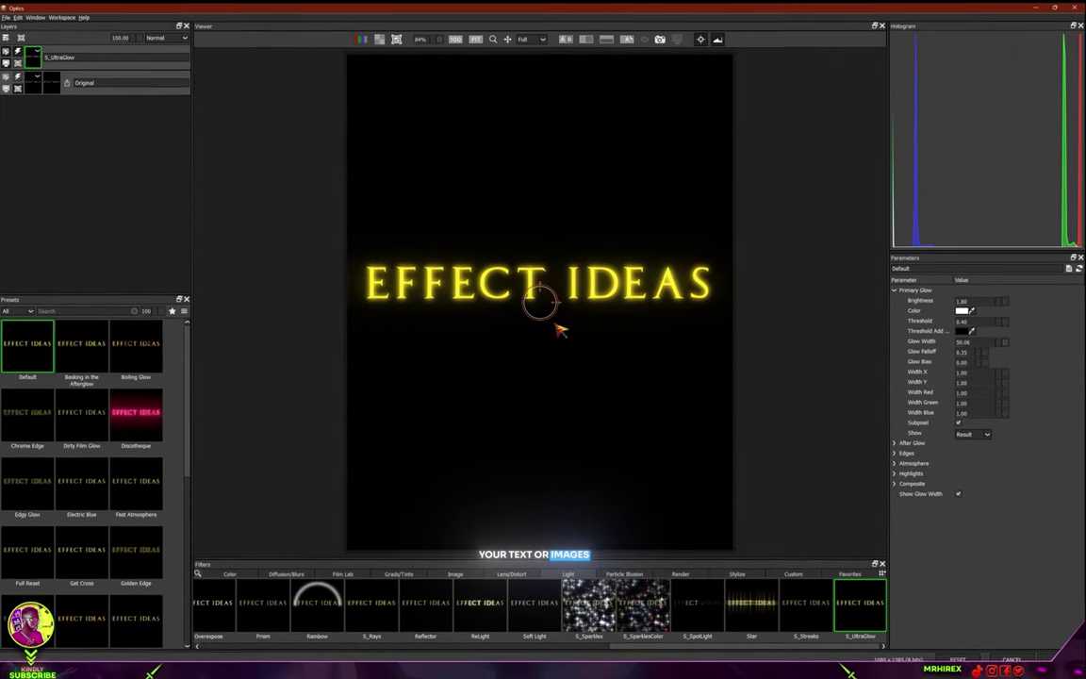
{"action": "scroll", "coordinate": [556, 326], "scroll_direction": "up", "scroll_amount": 1}
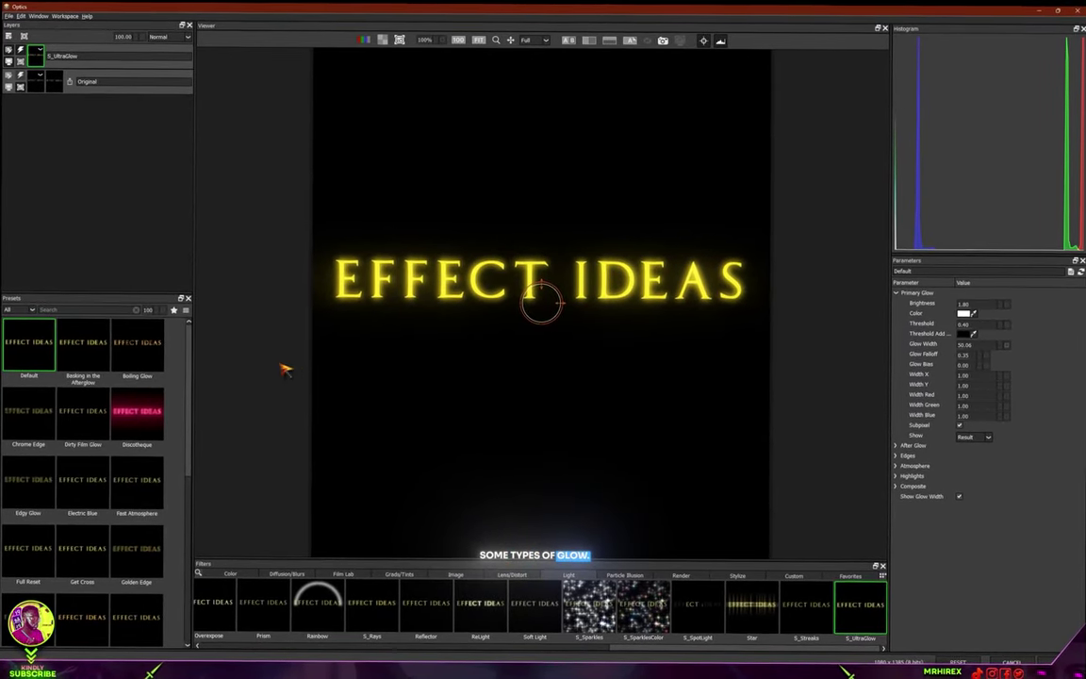
Step: Try the Basking in the Afterglow preset, then Get Cross with Brightness 2.52, Threshold 0.57 and Glow Falloff -0.30
{"action": "left_click", "coordinate": [89, 359]}
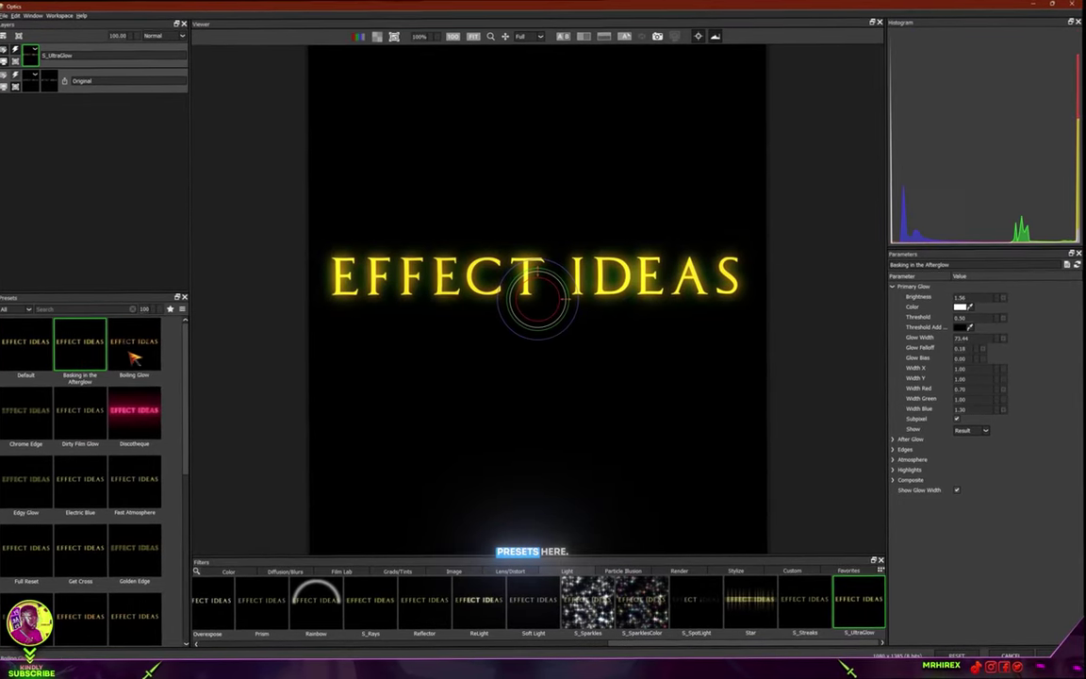
{"action": "left_click", "coordinate": [99, 507]}
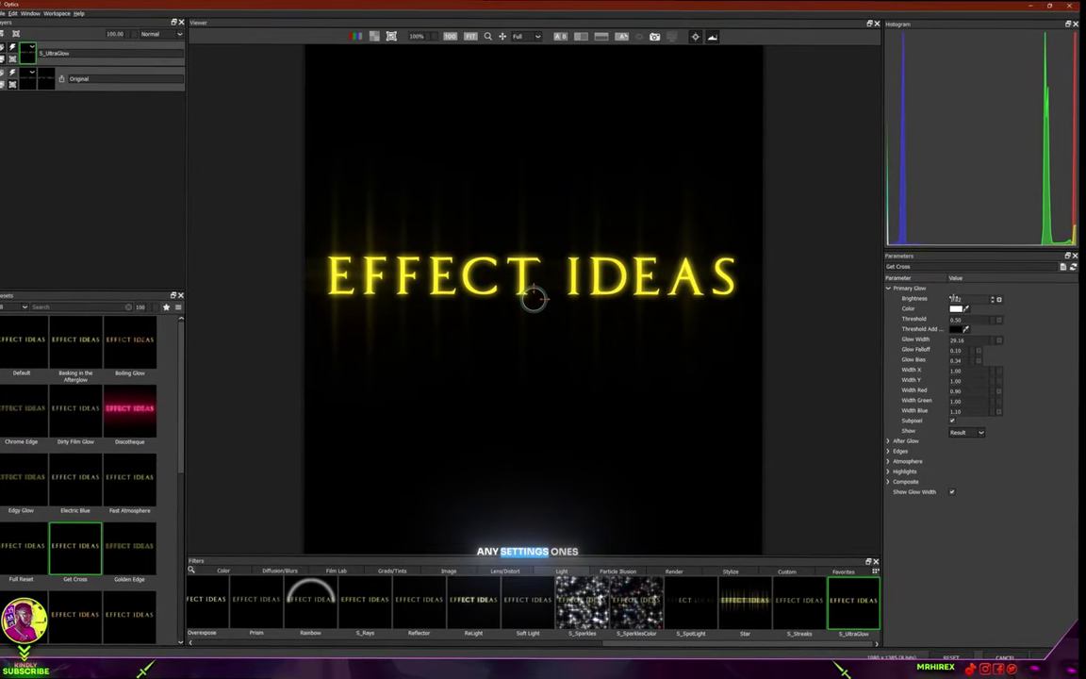
{"action": "mouse_move", "coordinate": [969, 297]}
{"action": "left_mouse_down"}
{"action": "mouse_move", "coordinate": [983, 299]}
{"action": "mouse_move", "coordinate": [971, 318]}
{"action": "left_mouse_up"}
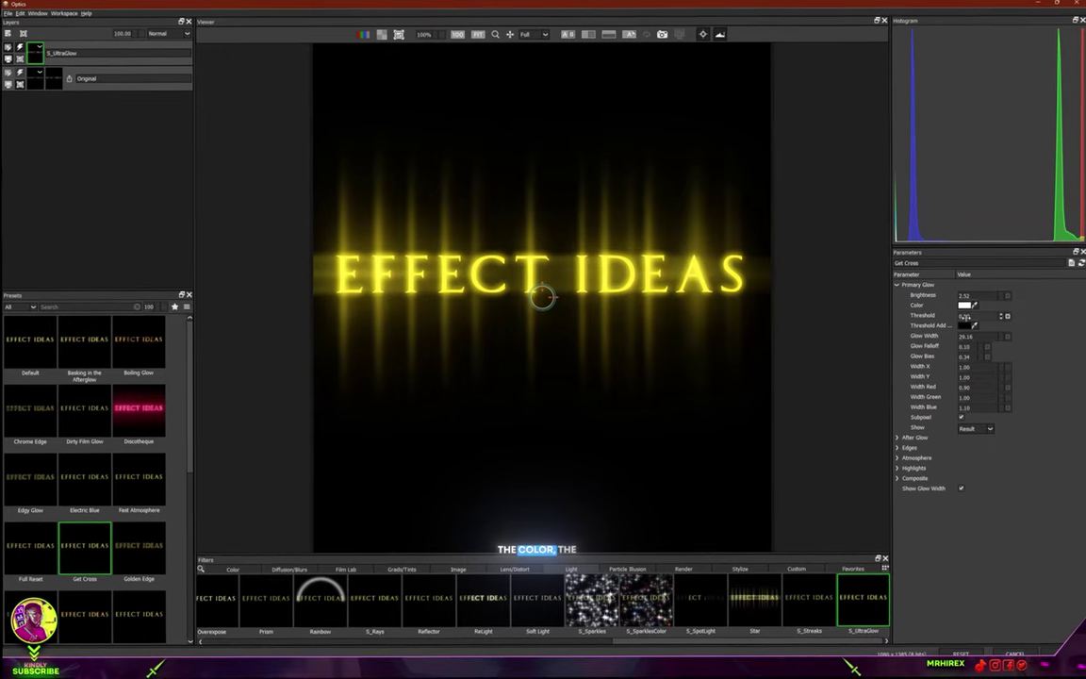
{"action": "left_click_drag", "start_coordinate": [967, 319], "coordinate": [974, 317]}
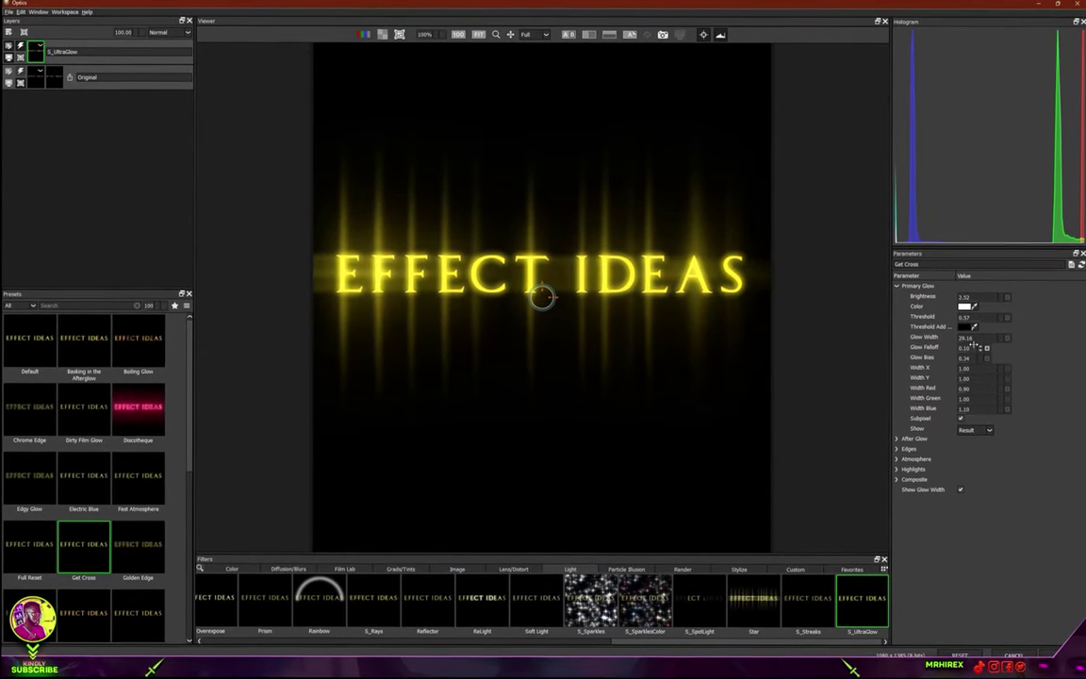
{"action": "mouse_move", "coordinate": [963, 346]}
{"action": "left_mouse_down"}
{"action": "mouse_move", "coordinate": [983, 347]}
{"action": "mouse_move", "coordinate": [950, 351]}
{"action": "left_mouse_up"}
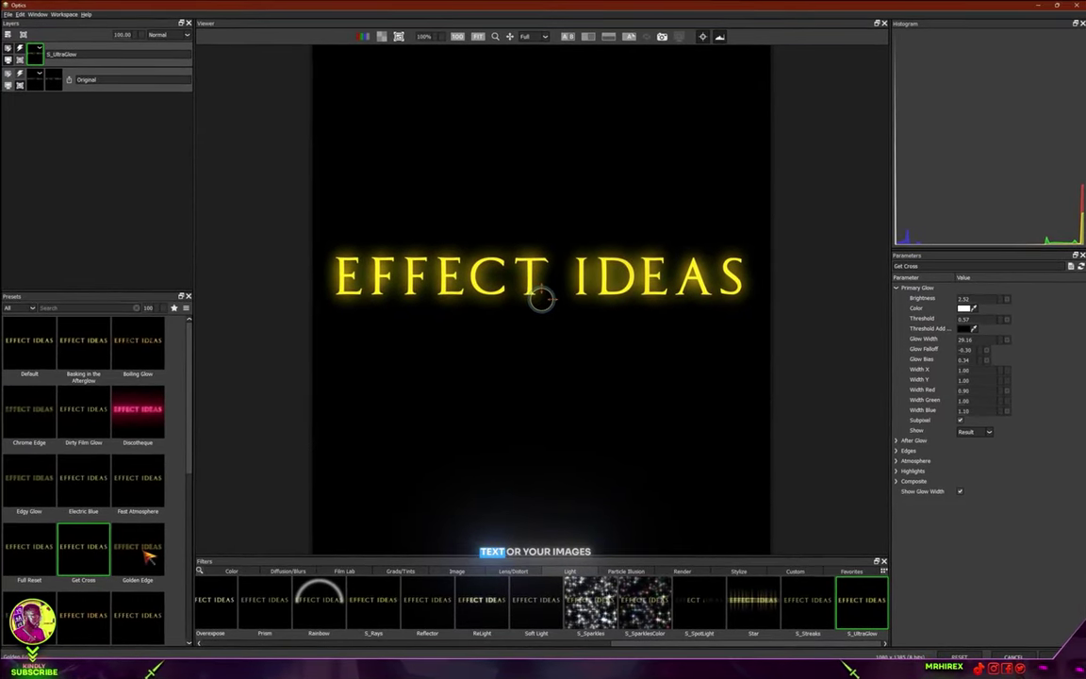
Step: Choose another UltraGlow preset, apply it to the EFFECT IDEAS layer and set the layer's blend mode to Hard Light
{"action": "scroll", "coordinate": [148, 557], "scroll_direction": "down", "scroll_amount": 10}
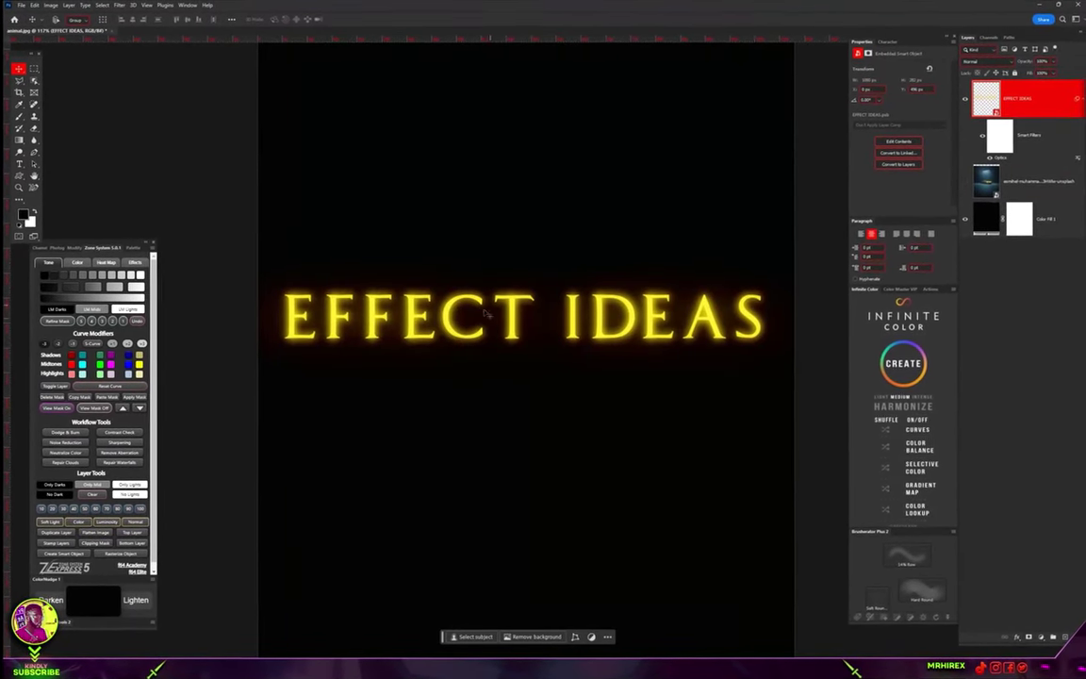
{"action": "scroll", "coordinate": [542, 324], "scroll_direction": "up", "scroll_amount": 2}
{"action": "scroll", "coordinate": [423, 331], "scroll_direction": "down", "scroll_amount": 2}
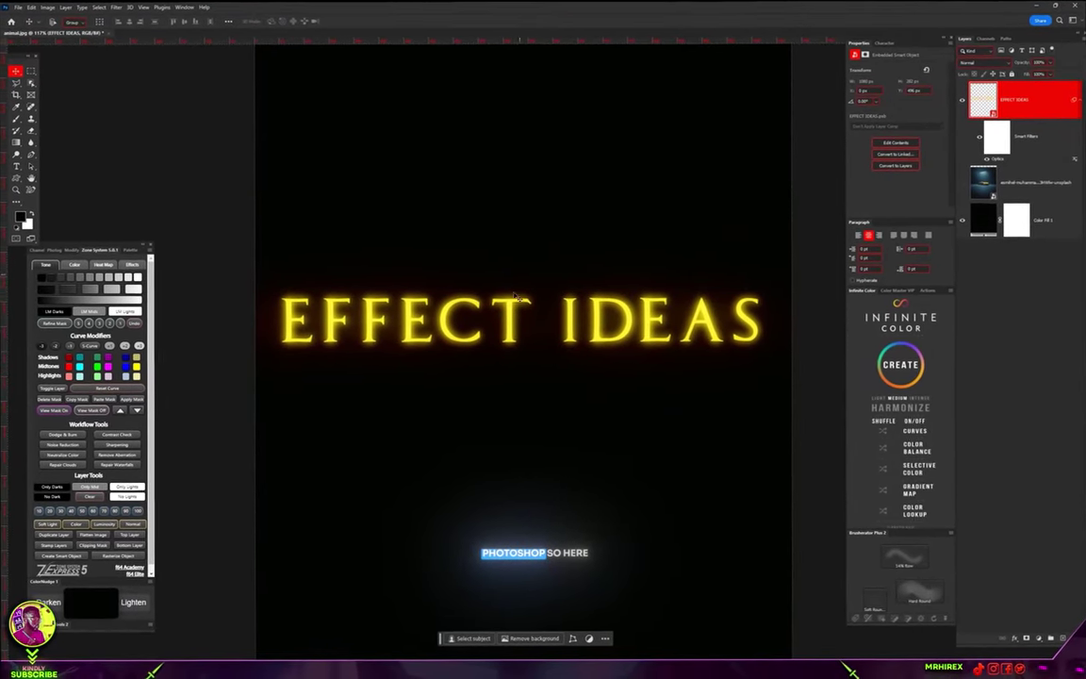
{"action": "scroll", "coordinate": [517, 297], "scroll_direction": "up", "scroll_amount": 2}
{"action": "left_click", "coordinate": [971, 62]}
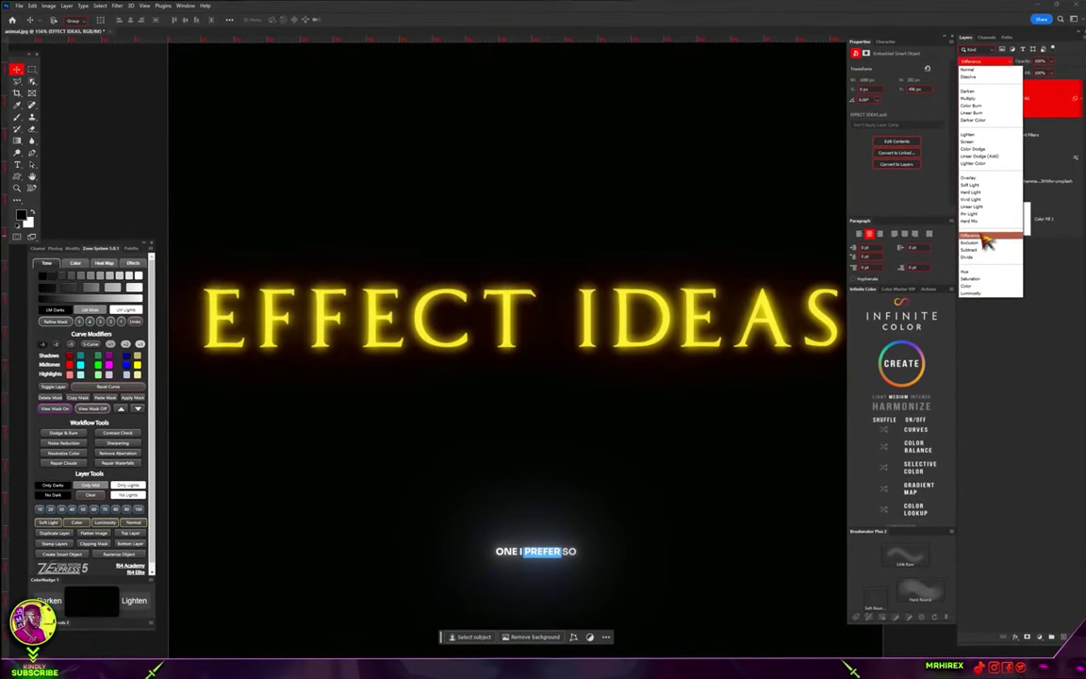
{"action": "left_click", "coordinate": [970, 189]}
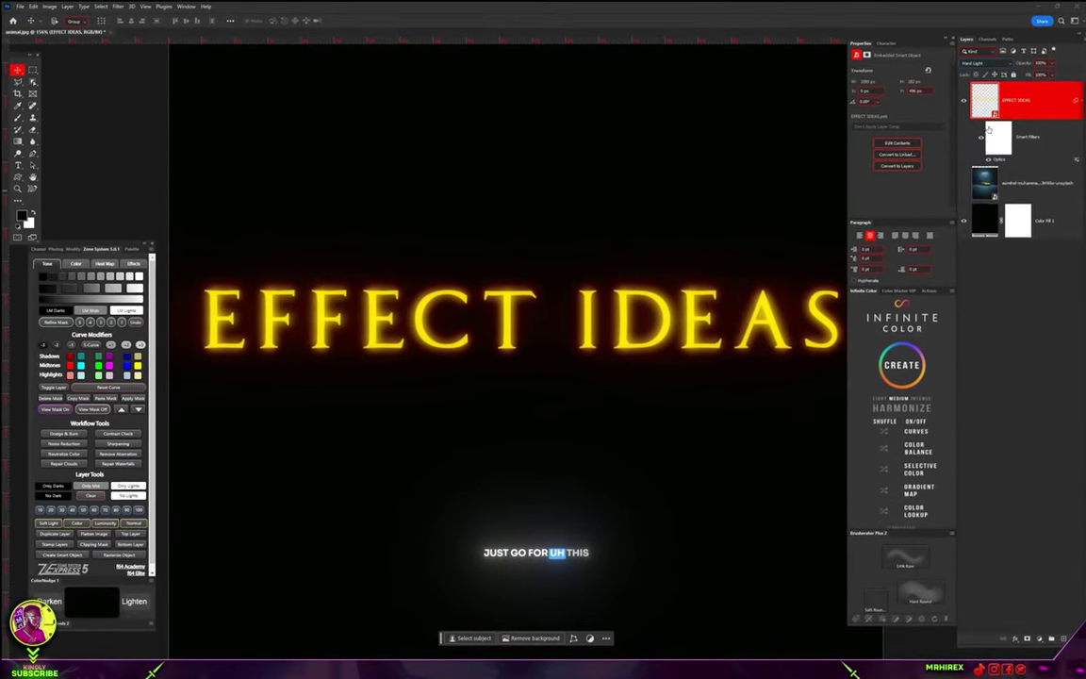
Step: Toggle the EFFECT IDEAS layer off and on, and move the glowing text slightly up and to the right
{"action": "left_click", "coordinate": [962, 102]}
{"action": "left_click", "coordinate": [962, 105]}
{"action": "scroll", "coordinate": [462, 306], "scroll_direction": "down", "scroll_amount": 5}
{"action": "mouse_move", "coordinate": [467, 303]}
{"action": "left_mouse_down"}
{"action": "mouse_move", "coordinate": [578, 312]}
{"action": "mouse_move", "coordinate": [535, 155]}
{"action": "mouse_move", "coordinate": [595, 204]}
{"action": "mouse_move", "coordinate": [478, 291]}
{"action": "left_mouse_up"}
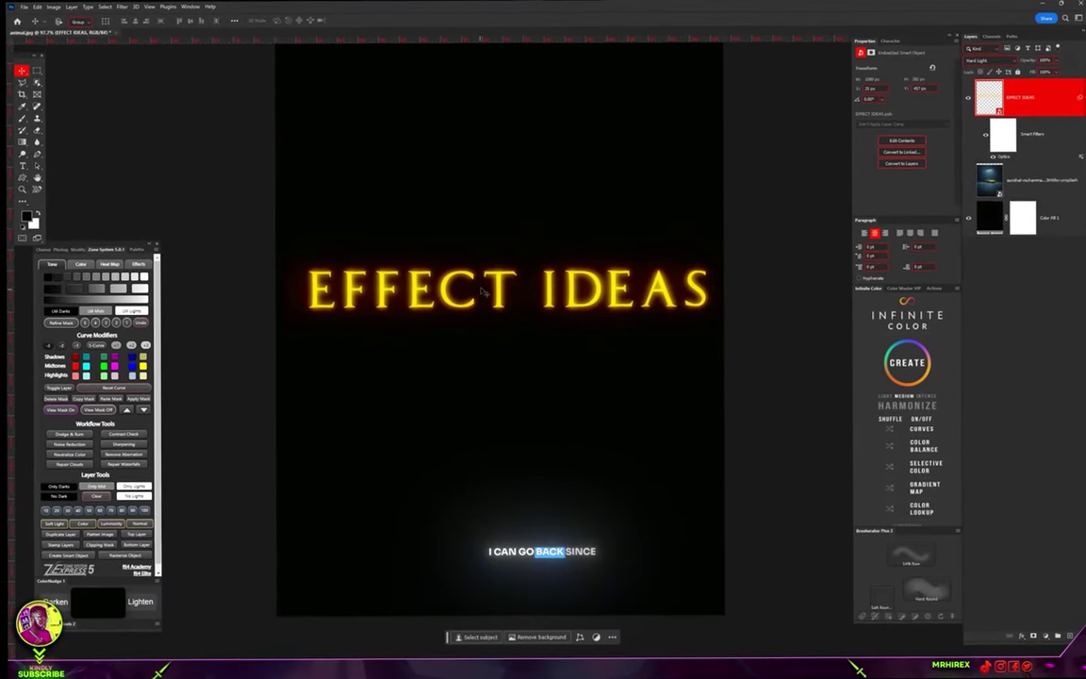
Step: Change the text color inside the EFFECT IDEAS smart object to lime green and save it back to the main document
{"action": "double_click", "coordinate": [989, 115]}
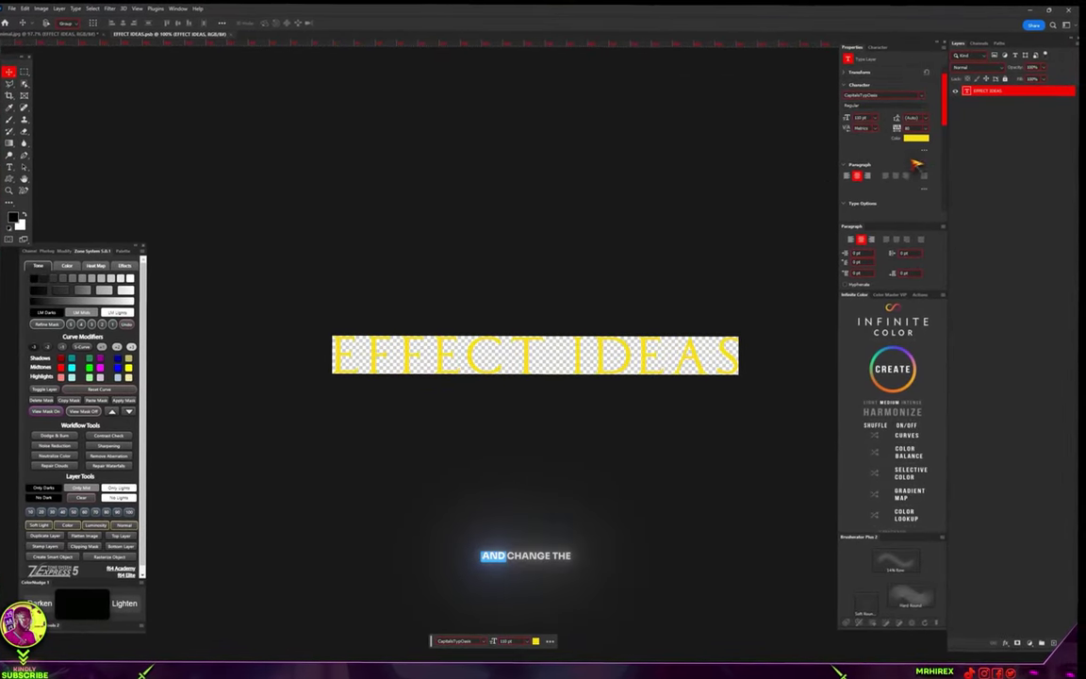
{"action": "left_click", "coordinate": [918, 137]}
{"action": "left_click_drag", "start_coordinate": [939, 302], "coordinate": [926, 325]}
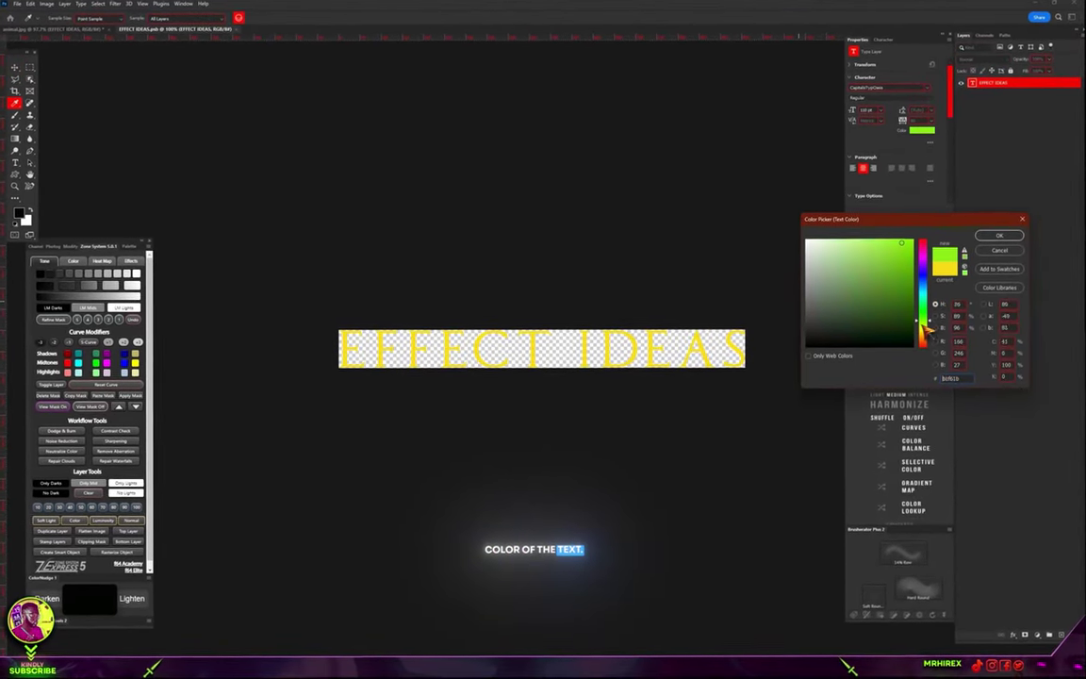
{"action": "left_click", "coordinate": [1001, 231]}
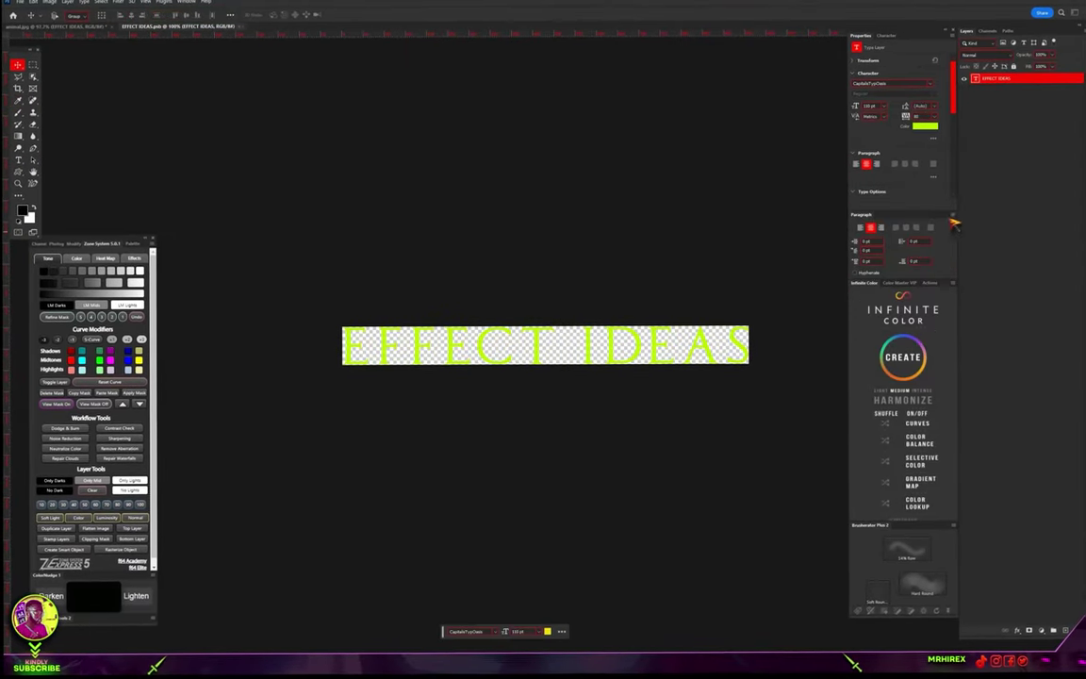
{"action": "left_click", "coordinate": [245, 30]}
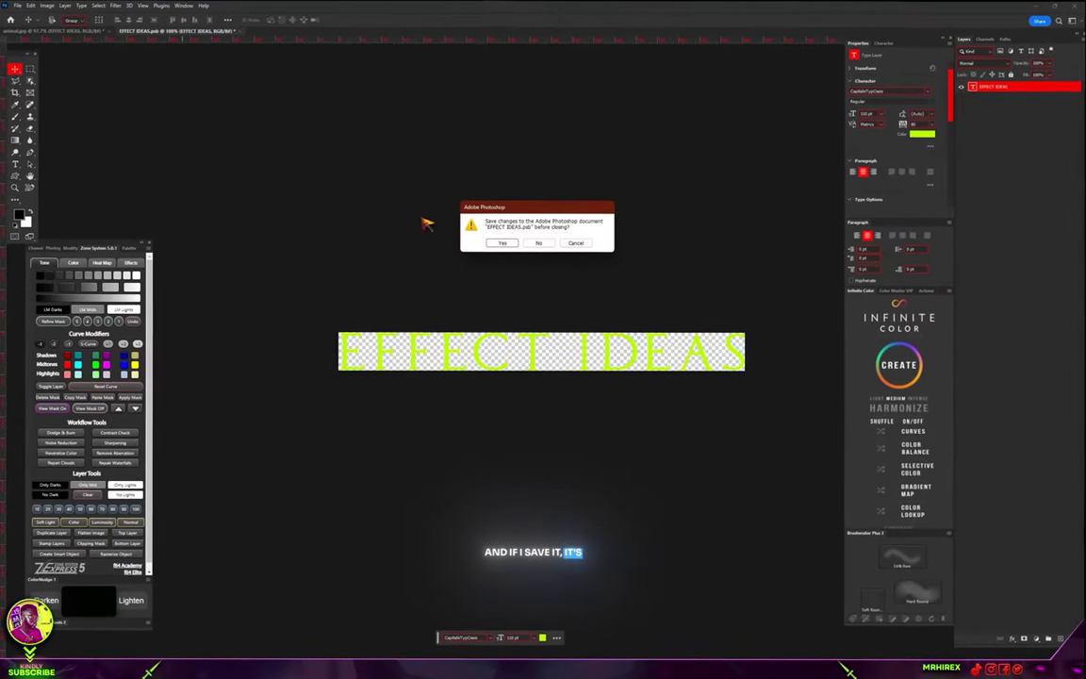
{"action": "left_click", "coordinate": [504, 241]}
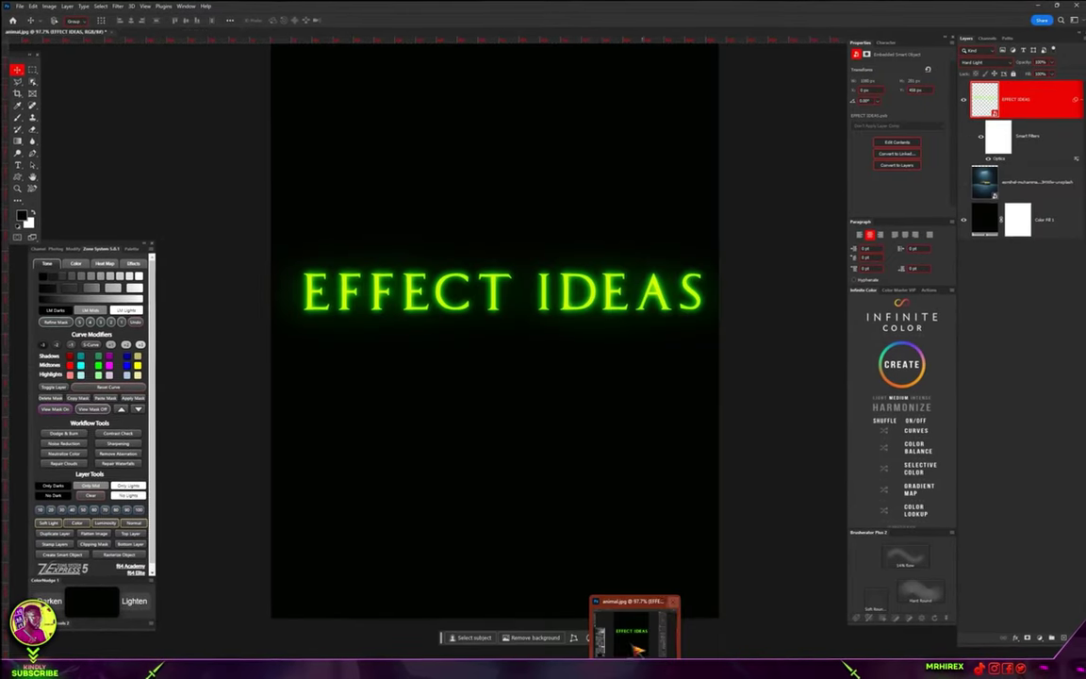
{"action": "left_click", "coordinate": [637, 651]}
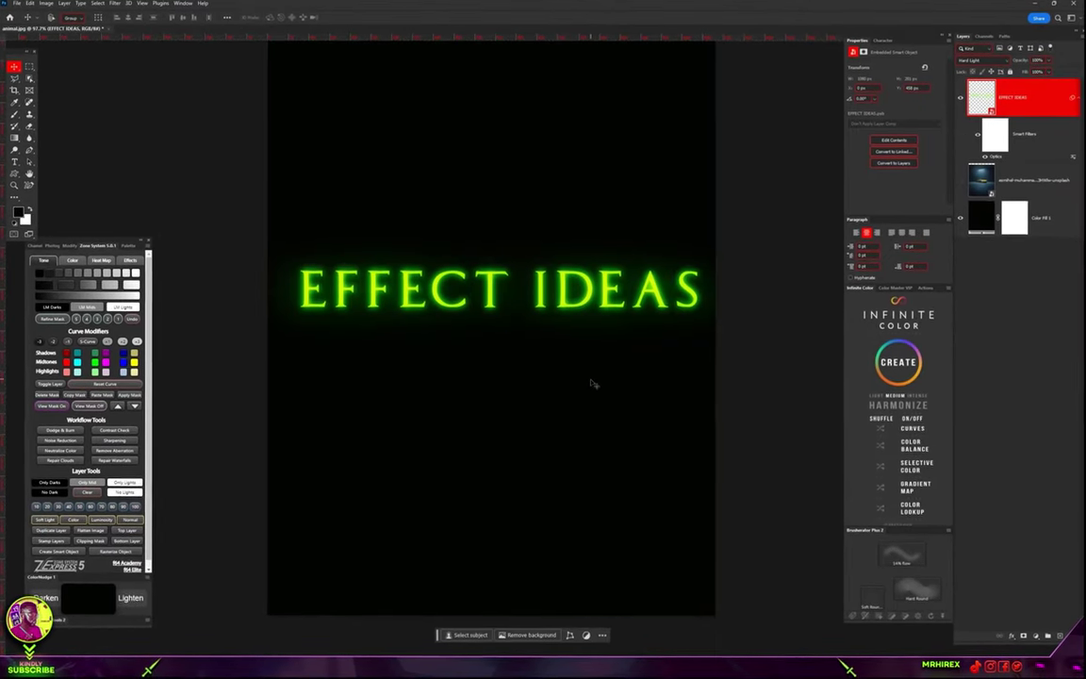
Step: Reopen Optics for the green EFFECT IDEAS text and add the S_UltraGlow filter from the Light category
{"action": "scroll", "coordinate": [465, 323], "scroll_direction": "up", "scroll_amount": 4}
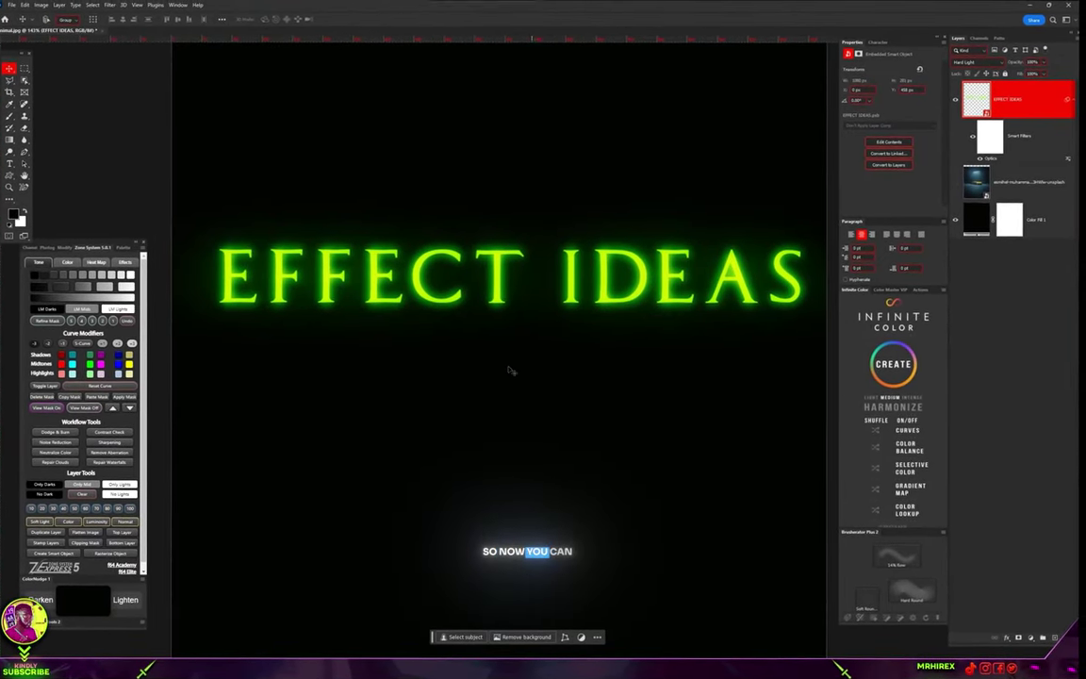
{"action": "scroll", "coordinate": [526, 352], "scroll_direction": "down", "scroll_amount": 3}
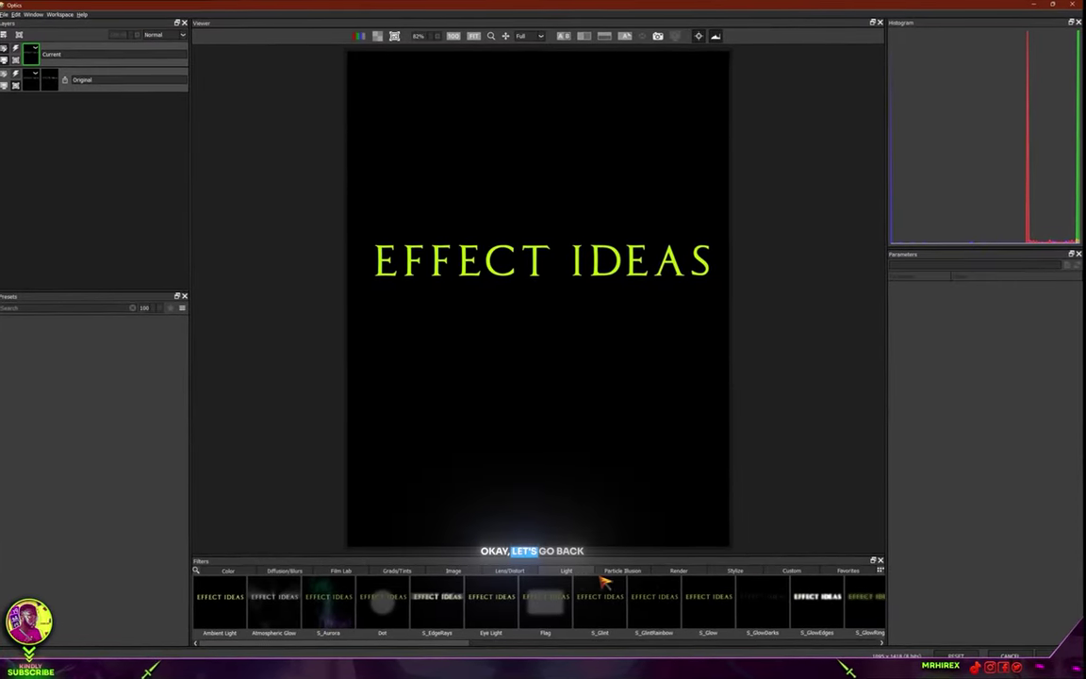
{"action": "left_click", "coordinate": [869, 645]}
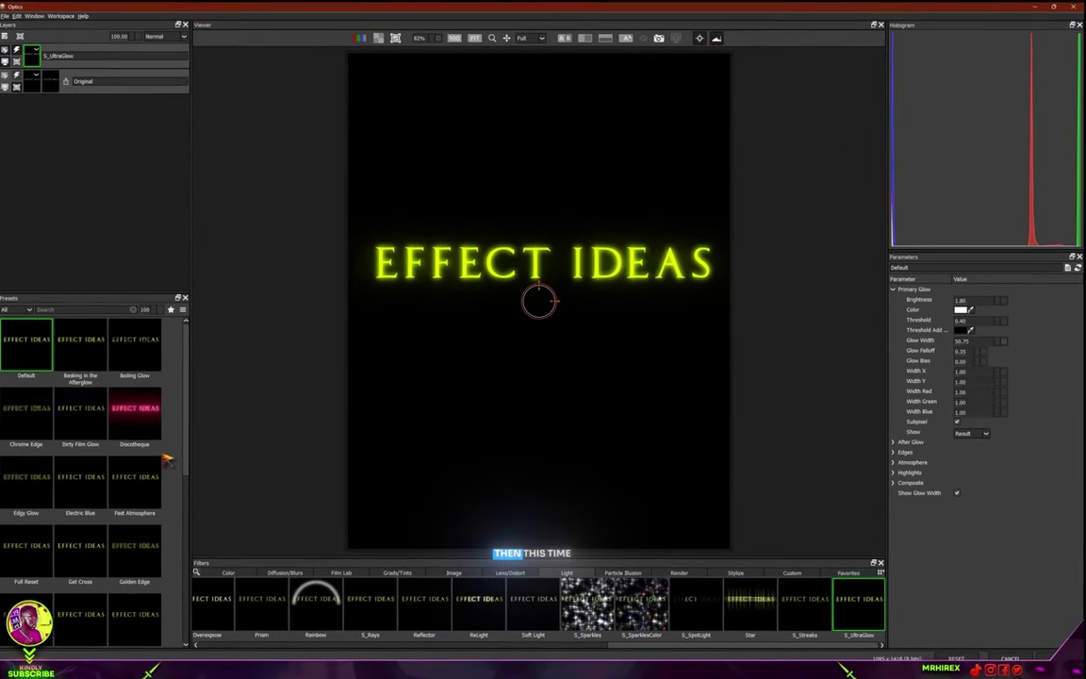
Step: Try the Discotheque, Get Cross and Dirty Film Glow presets on the text
{"action": "left_click", "coordinate": [149, 410]}
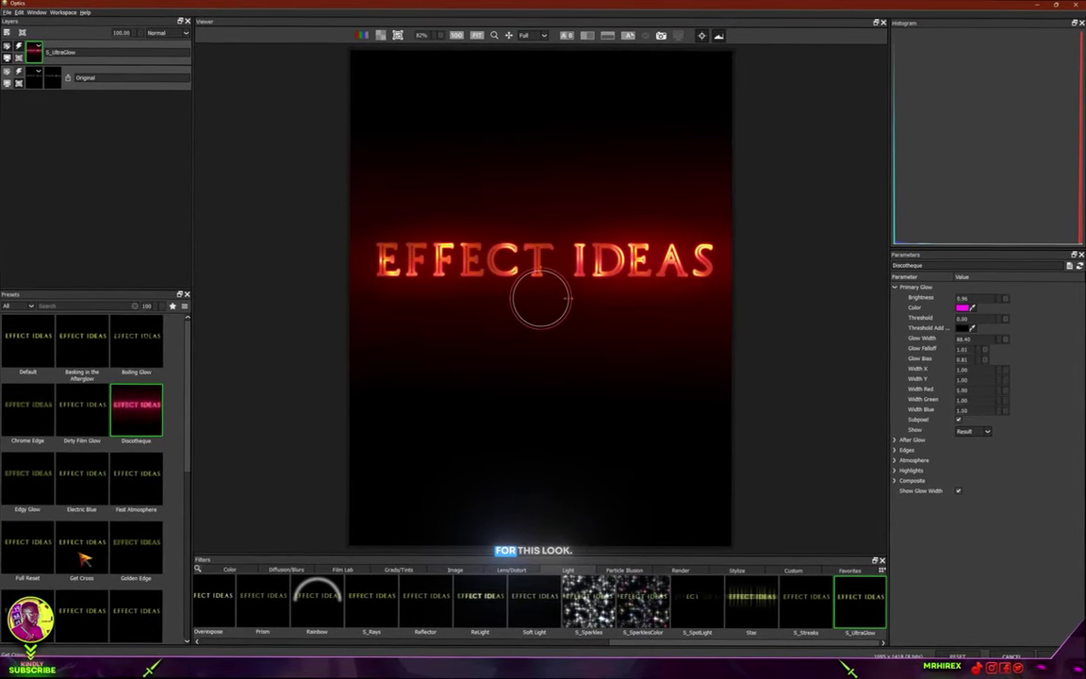
{"action": "left_click", "coordinate": [83, 557]}
{"action": "scroll", "coordinate": [84, 562], "scroll_direction": "down", "scroll_amount": 2}
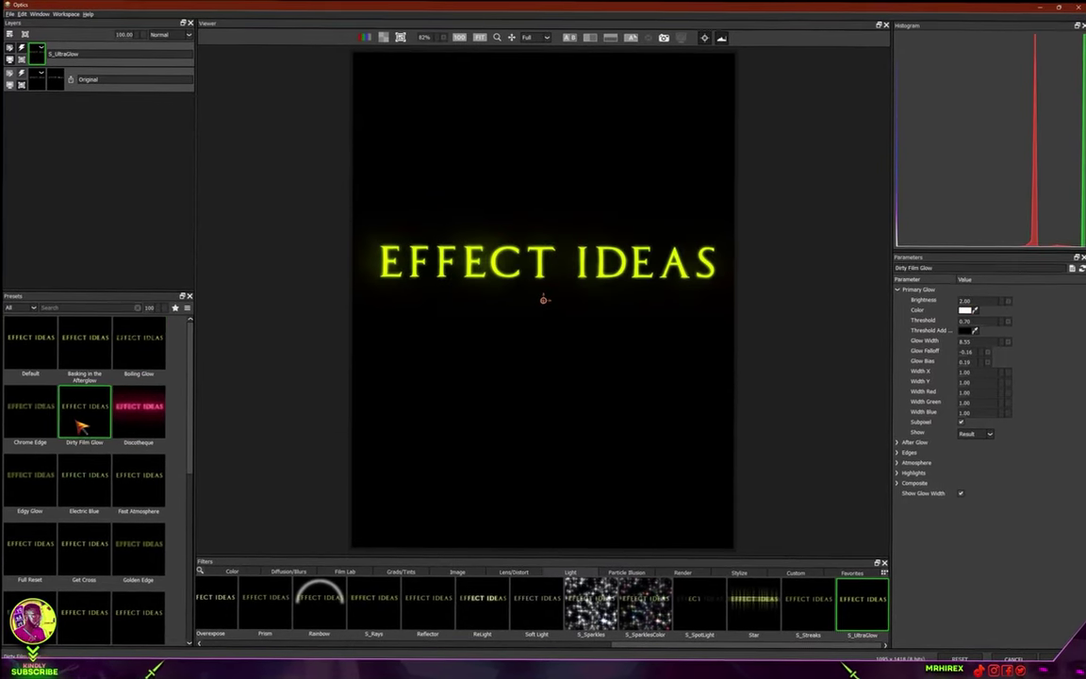
{"action": "scroll", "coordinate": [481, 299], "scroll_direction": "up", "scroll_amount": 2}
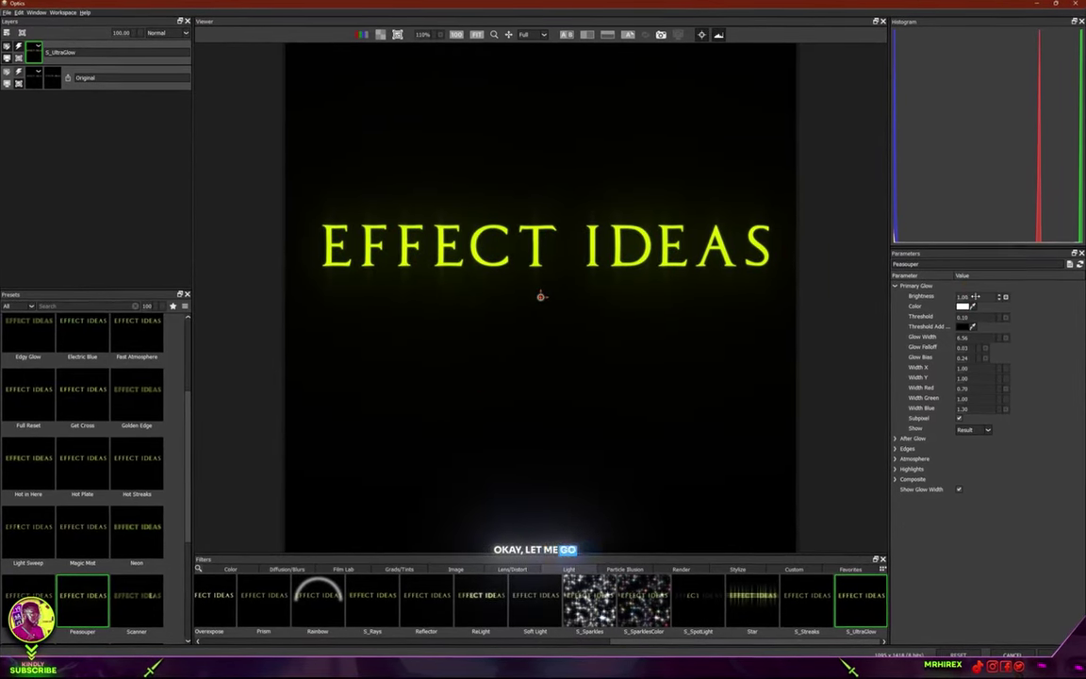
Step: Use the Peasouper preset with Brightness 1.43 and Threshold 0.04, and apply the glow to the EFFECT IDEAS layer
{"action": "mouse_move", "coordinate": [970, 292]}
{"action": "left_mouse_down"}
{"action": "mouse_move", "coordinate": [987, 294]}
{"action": "mouse_move", "coordinate": [975, 296]}
{"action": "left_mouse_up"}
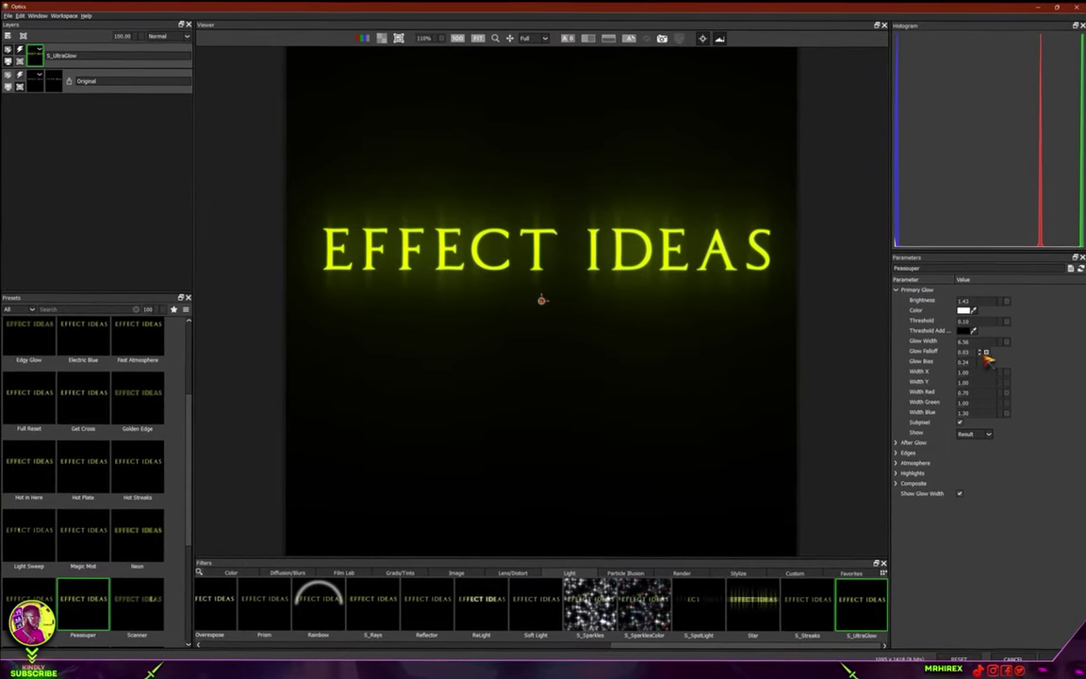
{"action": "left_click_drag", "start_coordinate": [970, 324], "coordinate": [967, 324]}
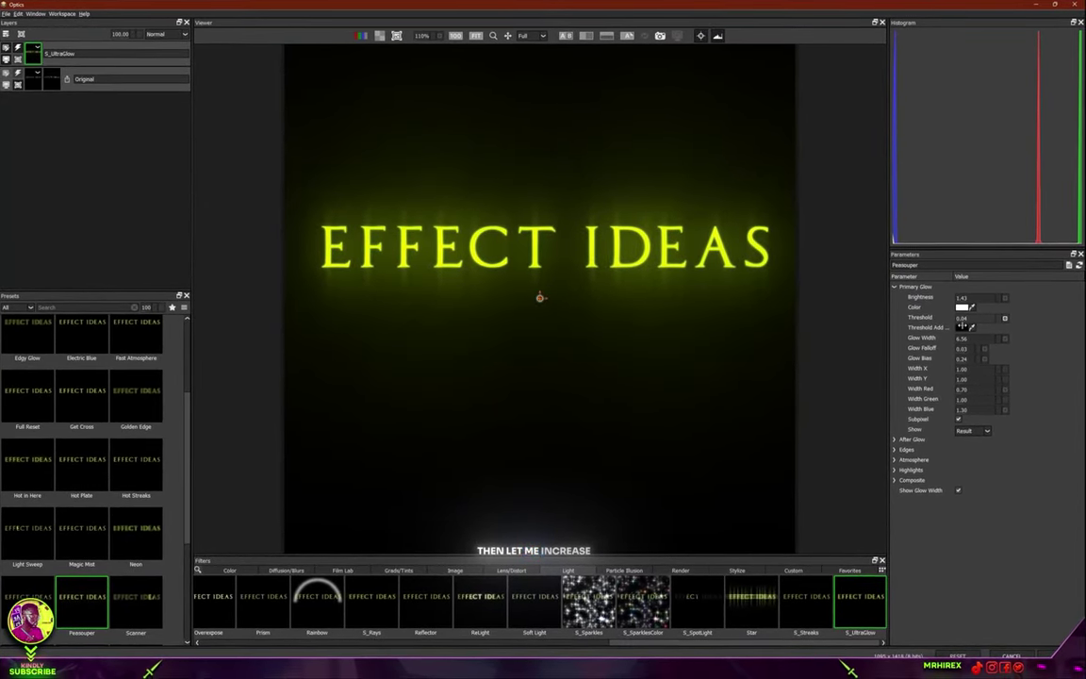
{"action": "left_click", "coordinate": [1043, 650]}
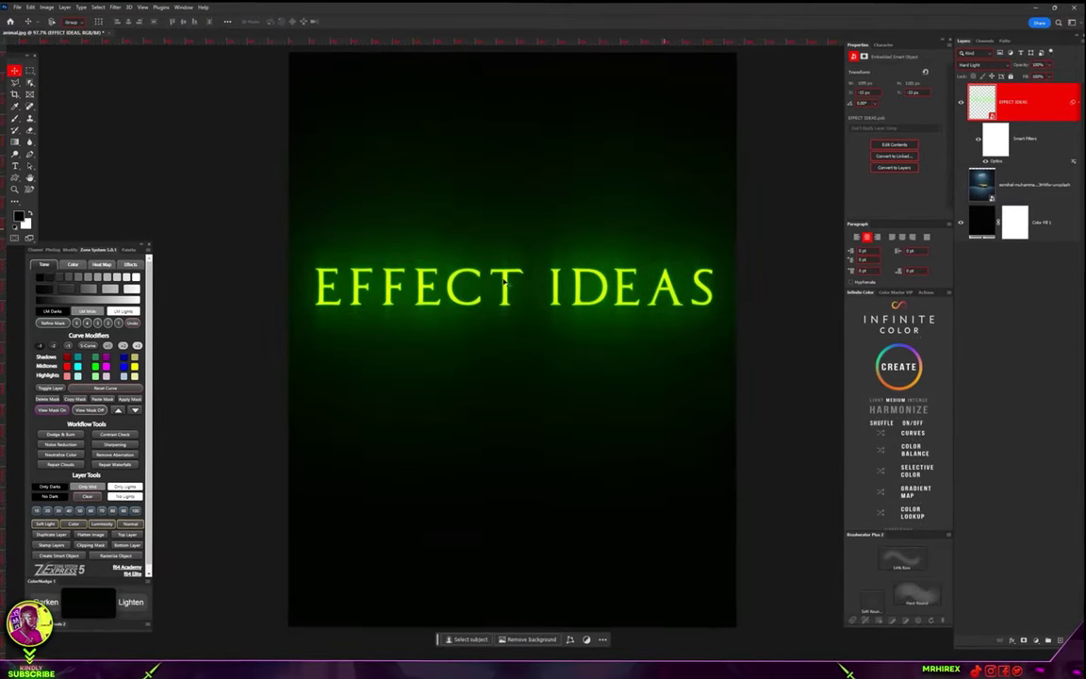
{"action": "scroll", "coordinate": [551, 321], "scroll_direction": "up", "scroll_amount": 1}
{"action": "scroll", "coordinate": [516, 311], "scroll_direction": "down", "scroll_amount": 1}
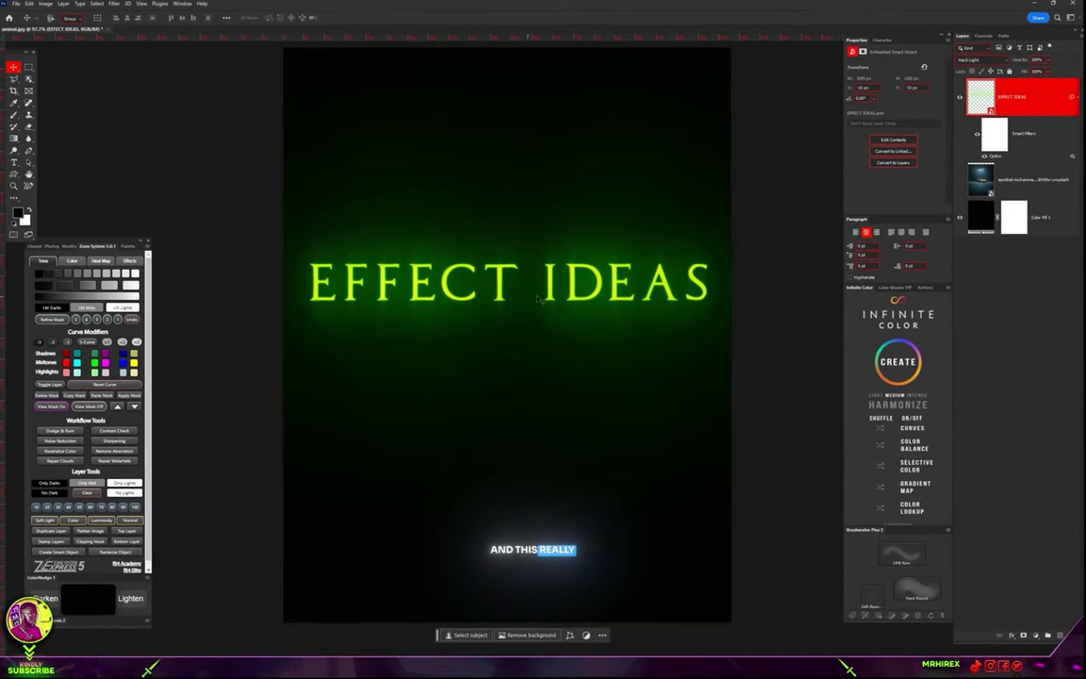
{"action": "scroll", "coordinate": [542, 314], "scroll_direction": "up", "scroll_amount": 7}
{"action": "scroll", "coordinate": [543, 311], "scroll_direction": "down", "scroll_amount": 3}
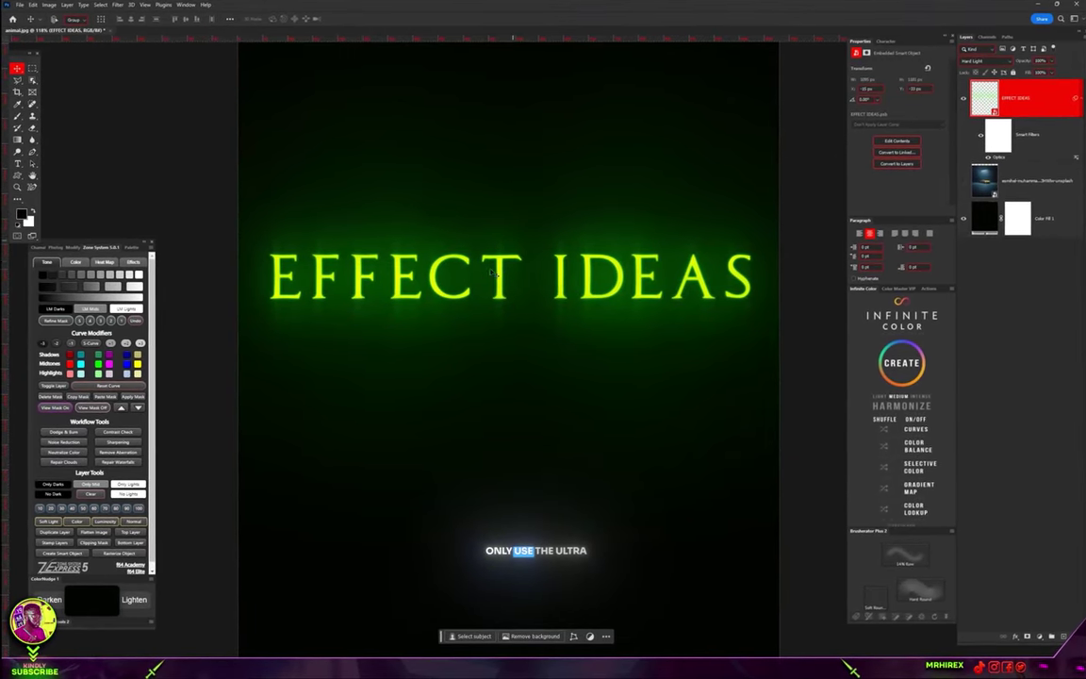
{"action": "scroll", "coordinate": [492, 294], "scroll_direction": "up", "scroll_amount": 1}
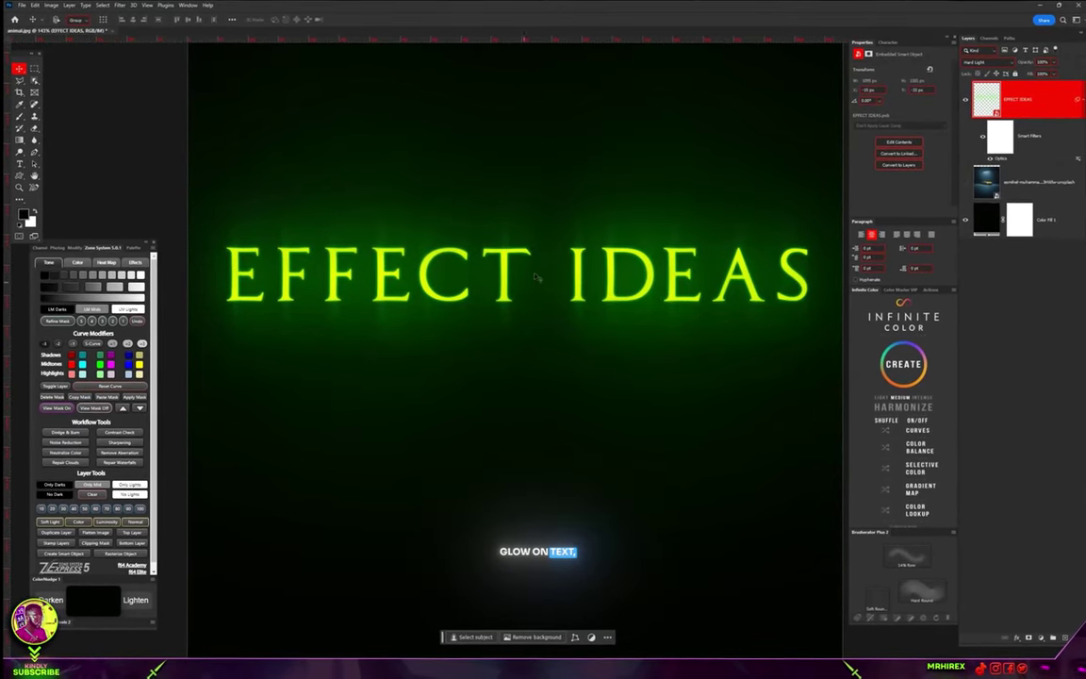
Step: Hide the EFFECT IDEAS text layer and show the car photo layer
{"action": "left_click", "coordinate": [962, 99]}
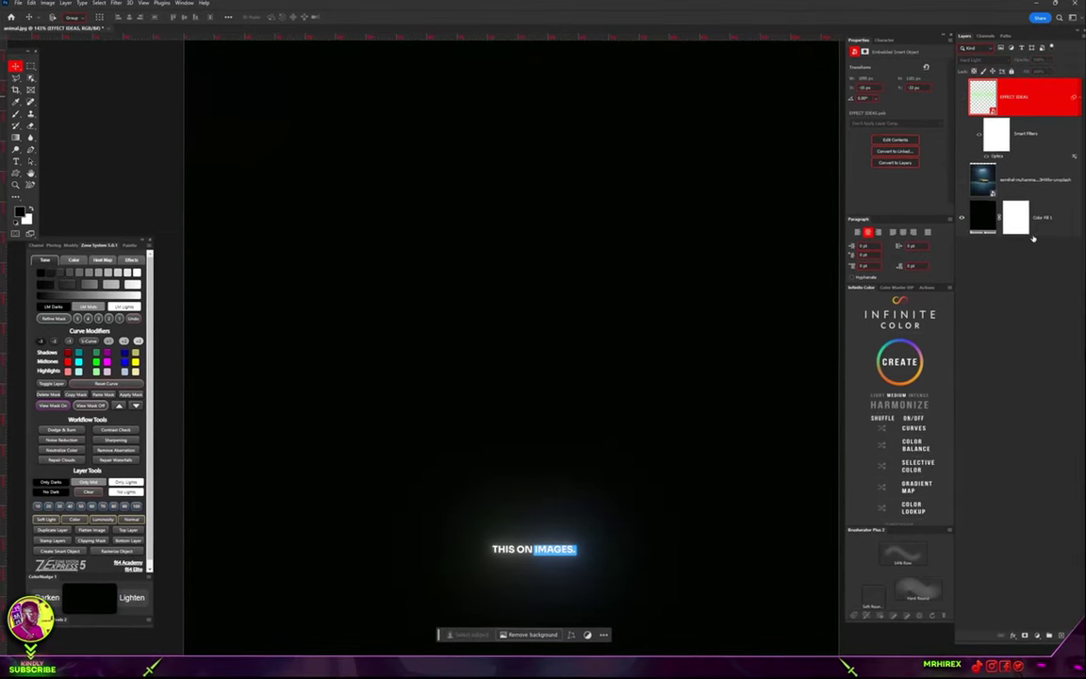
{"action": "left_click", "coordinate": [957, 176]}
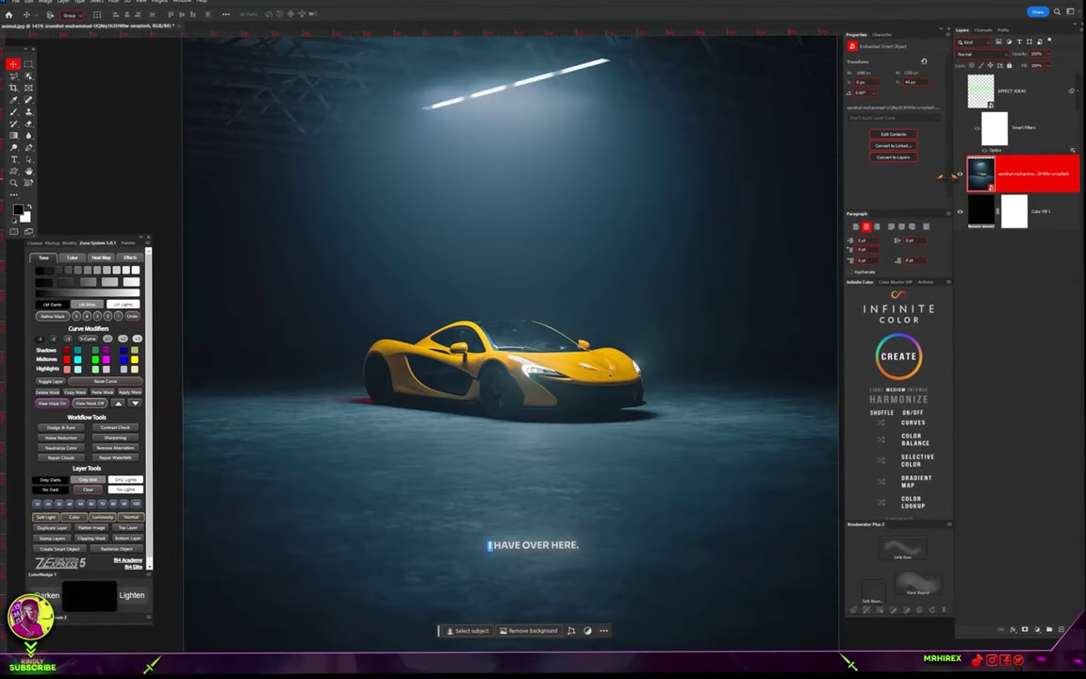
{"action": "key", "text": "ctrl+0"}
{"action": "scroll", "coordinate": [589, 317], "scroll_direction": "down", "scroll_amount": 1}
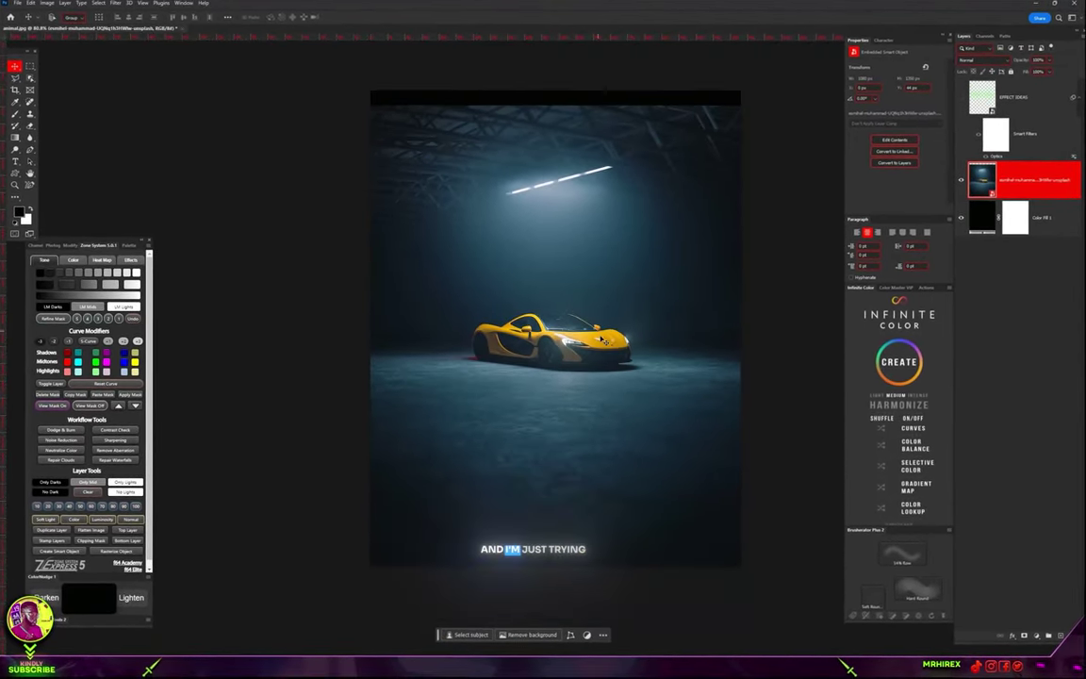
Step: Scale up the car photo so it covers the whole canvas
{"action": "key", "text": "ctrl+t"}
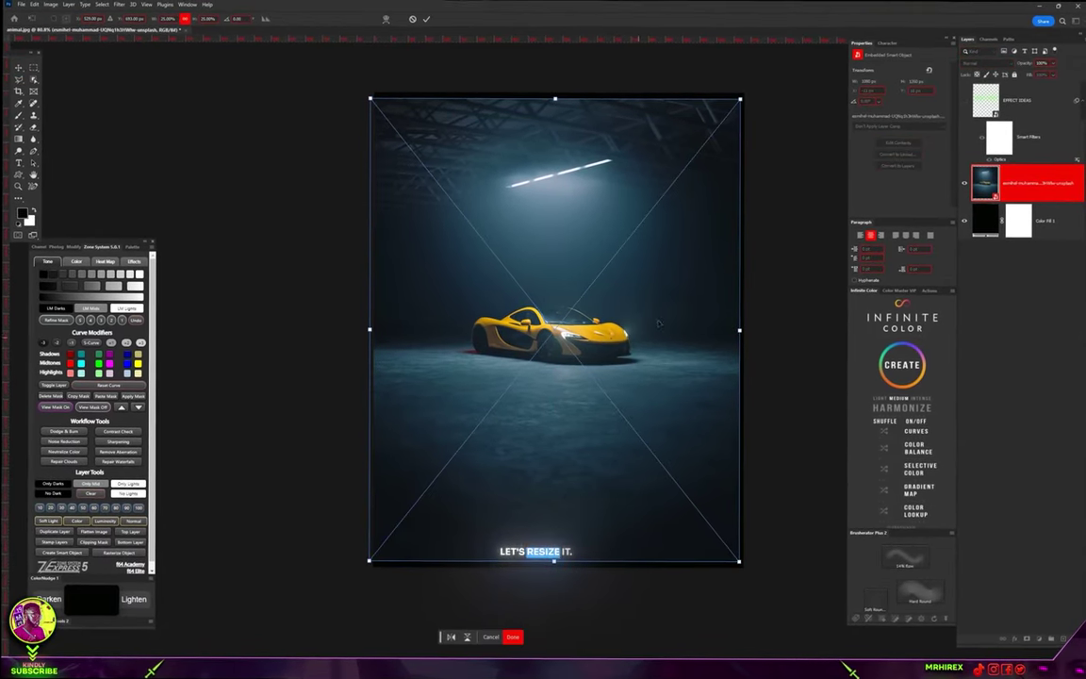
{"action": "left_click_drag", "start_coordinate": [741, 327], "coordinate": [771, 352]}
{"action": "key", "text": "Return"}
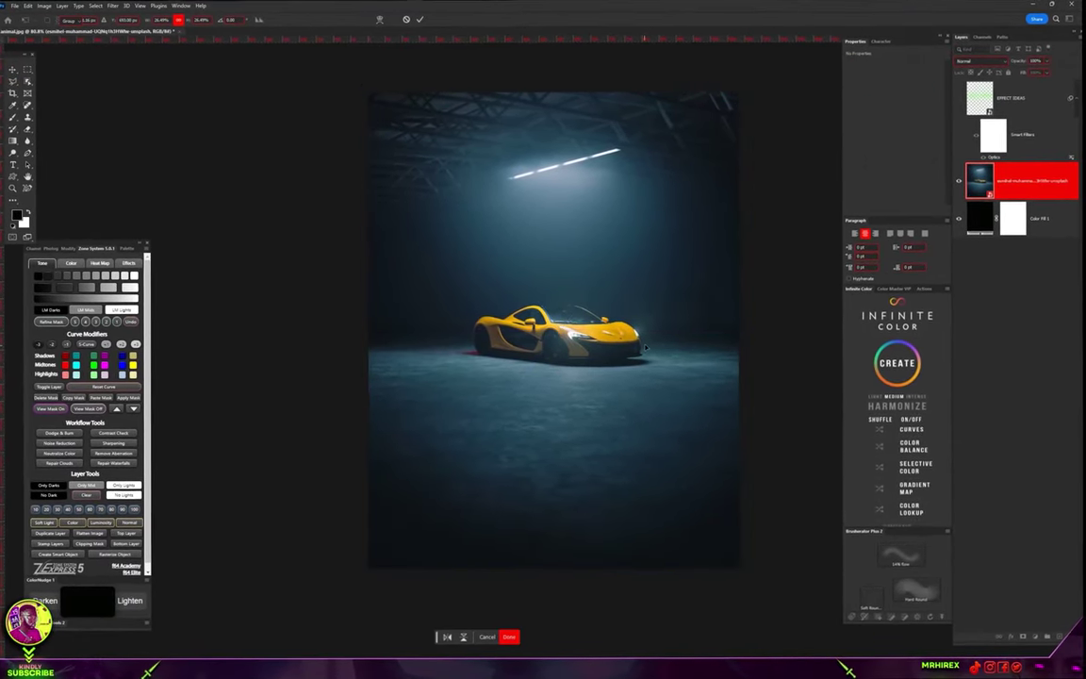
Step: Open Boris FX Optics on the car photo's smart object layer
{"action": "scroll", "coordinate": [598, 371], "scroll_direction": "up", "scroll_amount": 3}
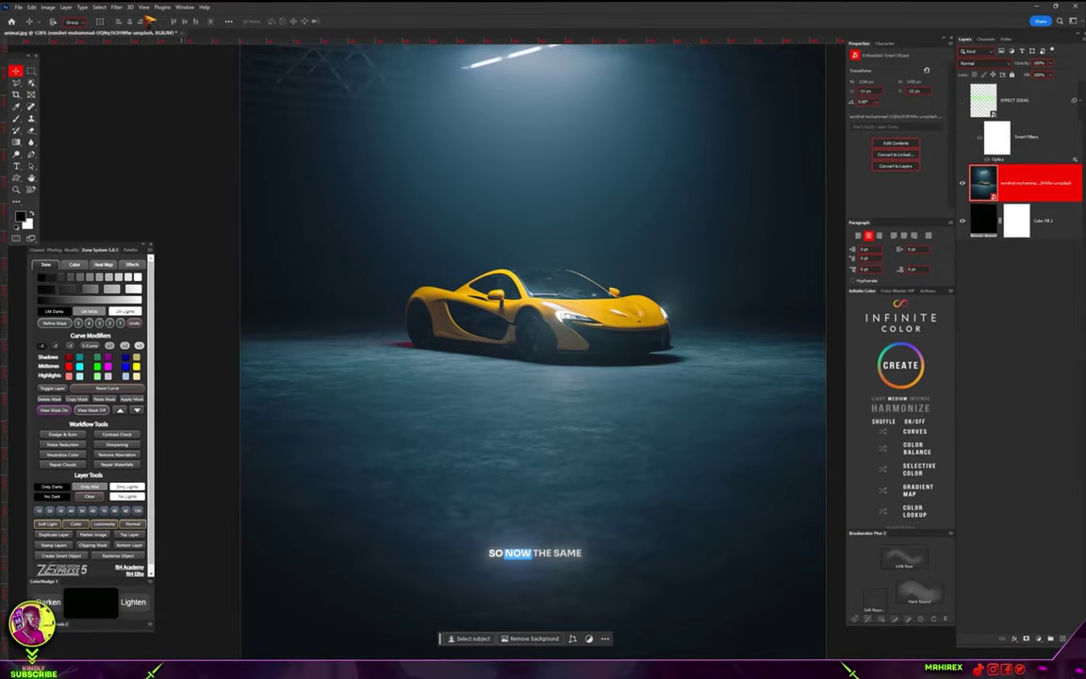
{"action": "left_click", "coordinate": [114, 7]}
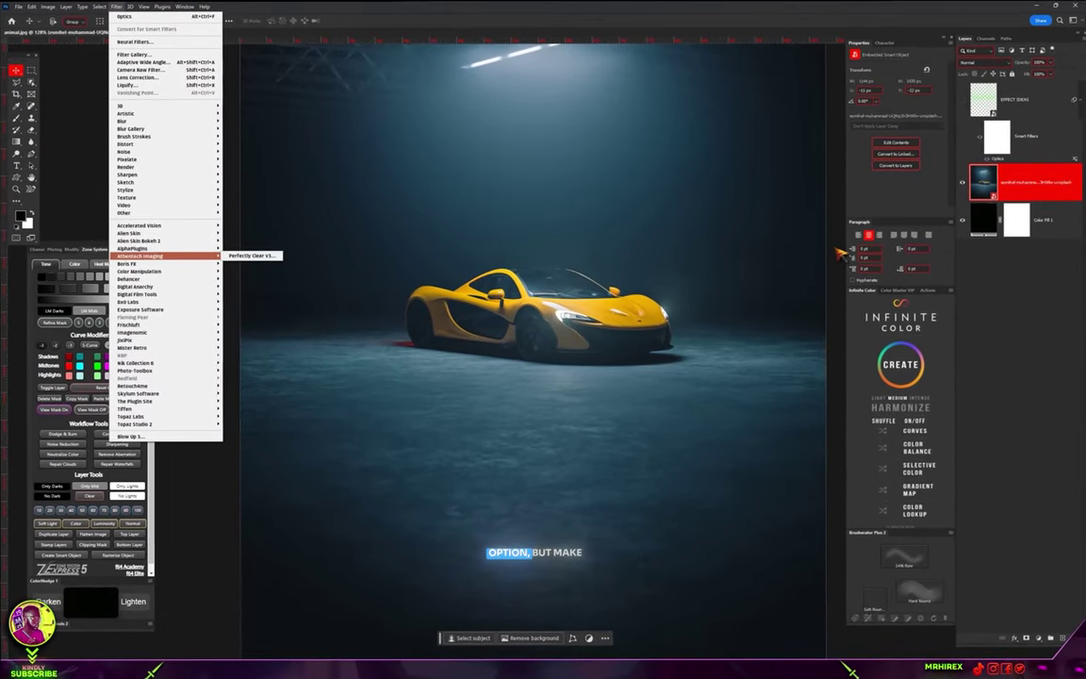
{"action": "left_click", "coordinate": [1063, 188]}
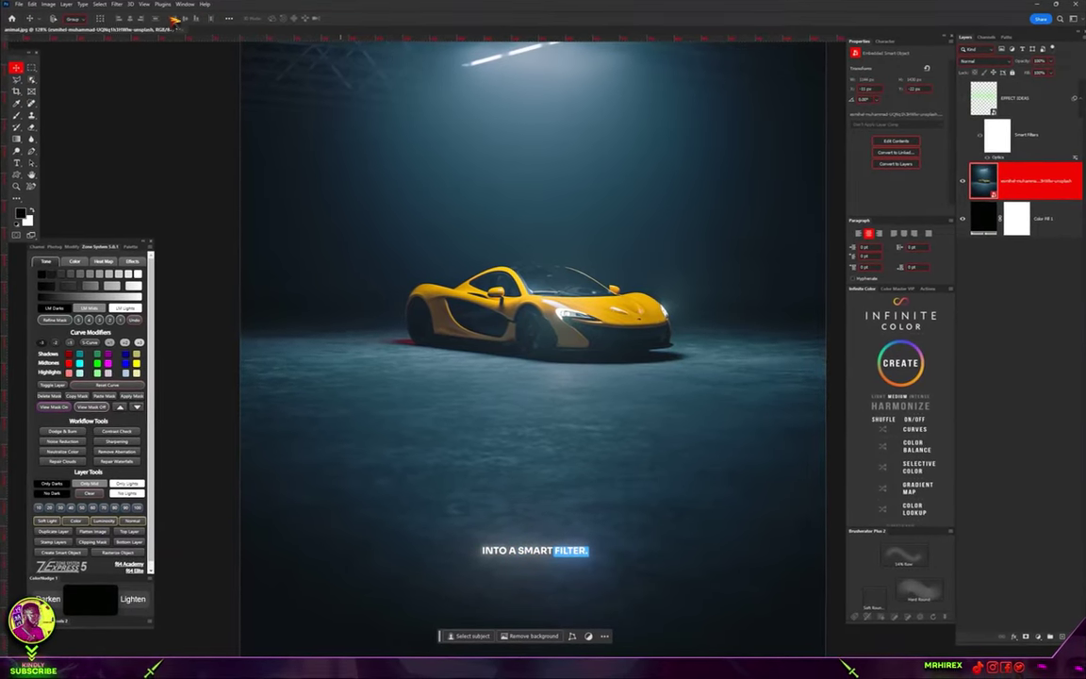
{"action": "left_click", "coordinate": [116, 5]}
{"action": "mouse_move", "coordinate": [173, 289]}
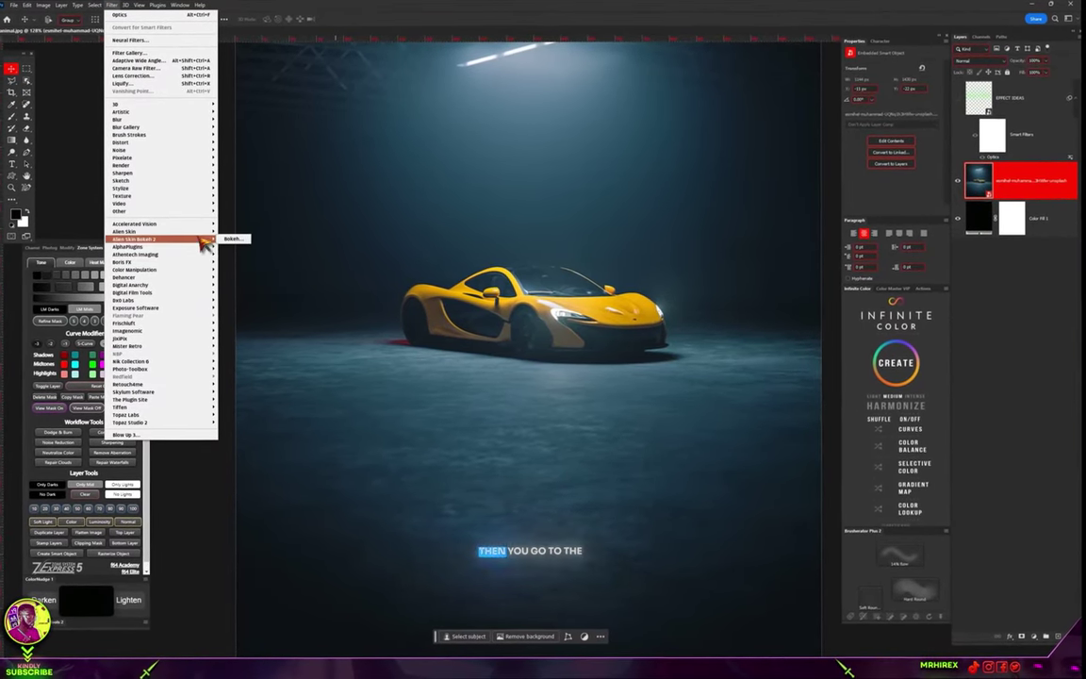
{"action": "mouse_move", "coordinate": [202, 264]}
{"action": "left_click", "coordinate": [235, 262]}
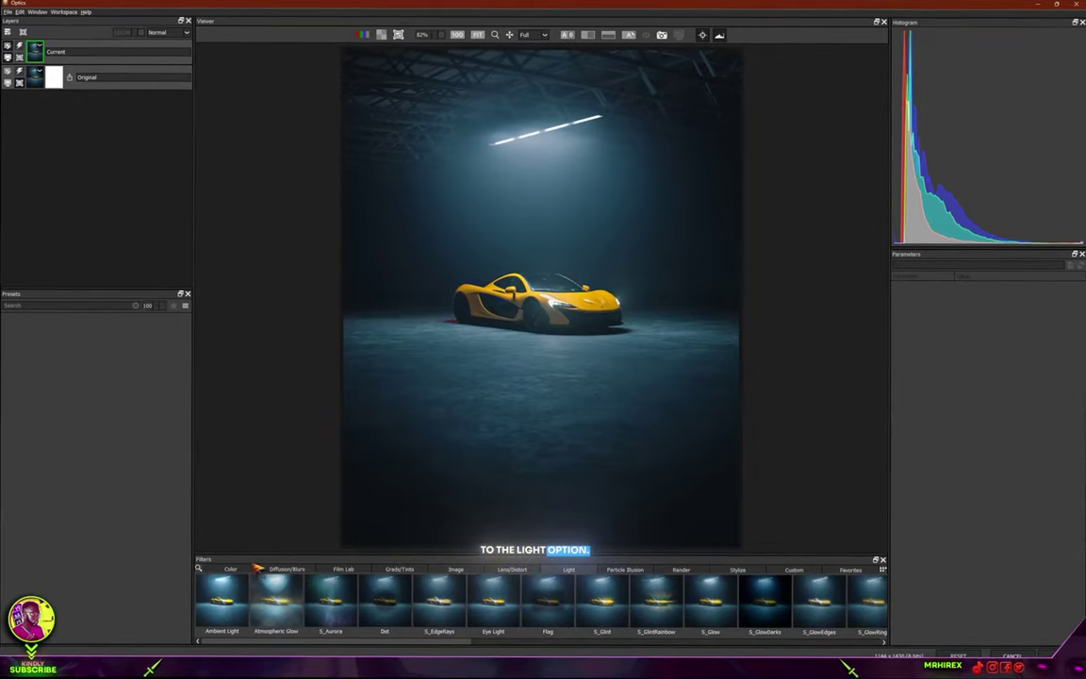
Step: Add the S_UltraGlow filter from the Light category to the car photo
{"action": "left_click", "coordinate": [230, 569]}
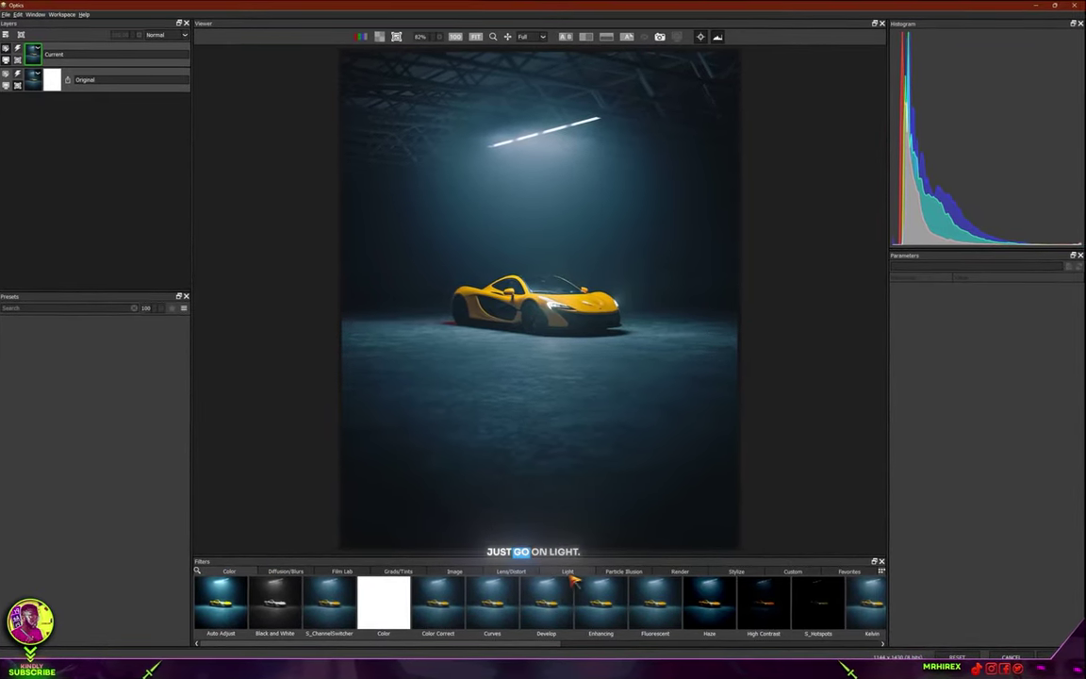
{"action": "left_click", "coordinate": [568, 574]}
{"action": "left_click", "coordinate": [859, 648]}
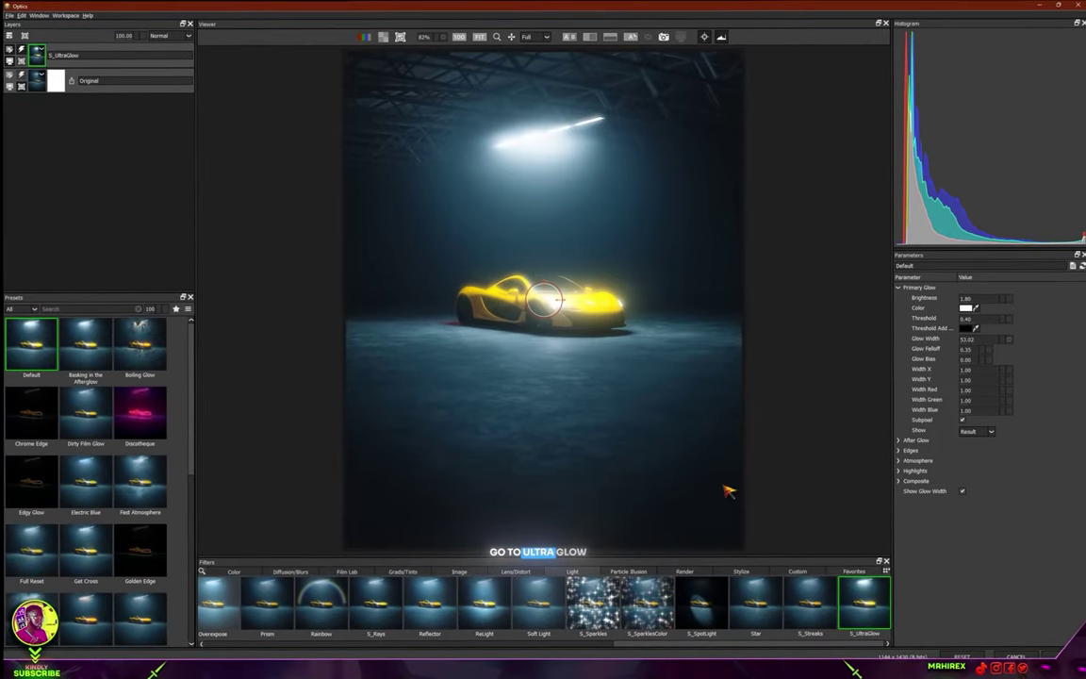
Step: Examine the default glow on the car up close and compare it side by side with the original
{"action": "scroll", "coordinate": [558, 330], "scroll_direction": "up", "scroll_amount": 4}
{"action": "scroll", "coordinate": [557, 323], "scroll_direction": "up", "scroll_amount": 1}
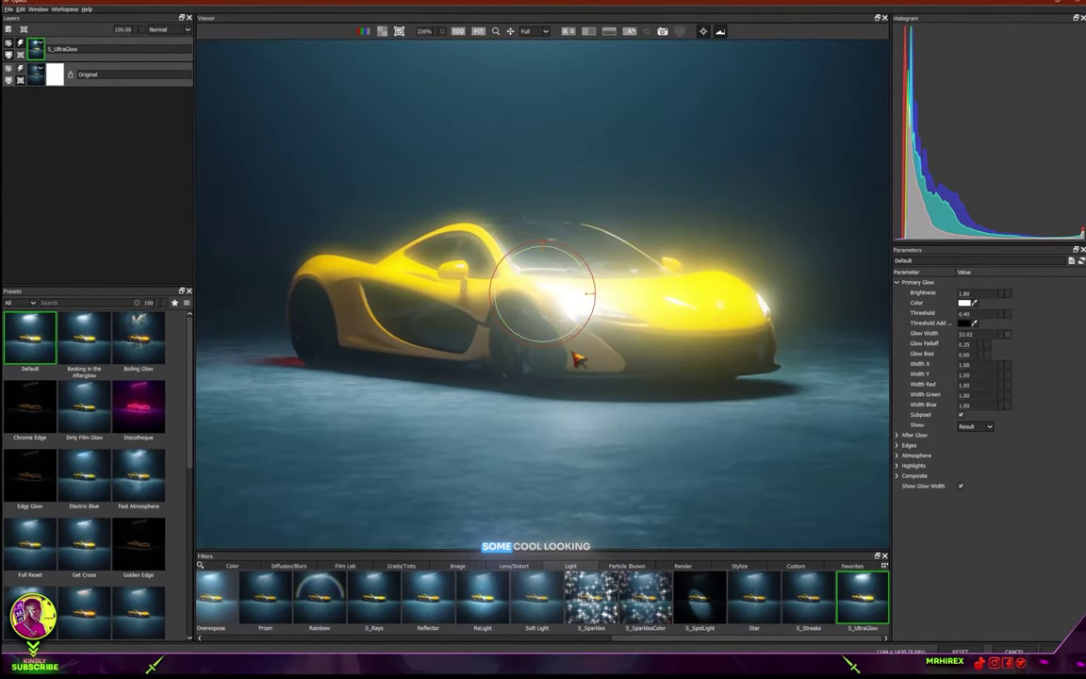
{"action": "scroll", "coordinate": [500, 401], "scroll_direction": "down", "scroll_amount": 2}
{"action": "scroll", "coordinate": [475, 308], "scroll_direction": "down", "scroll_amount": 2}
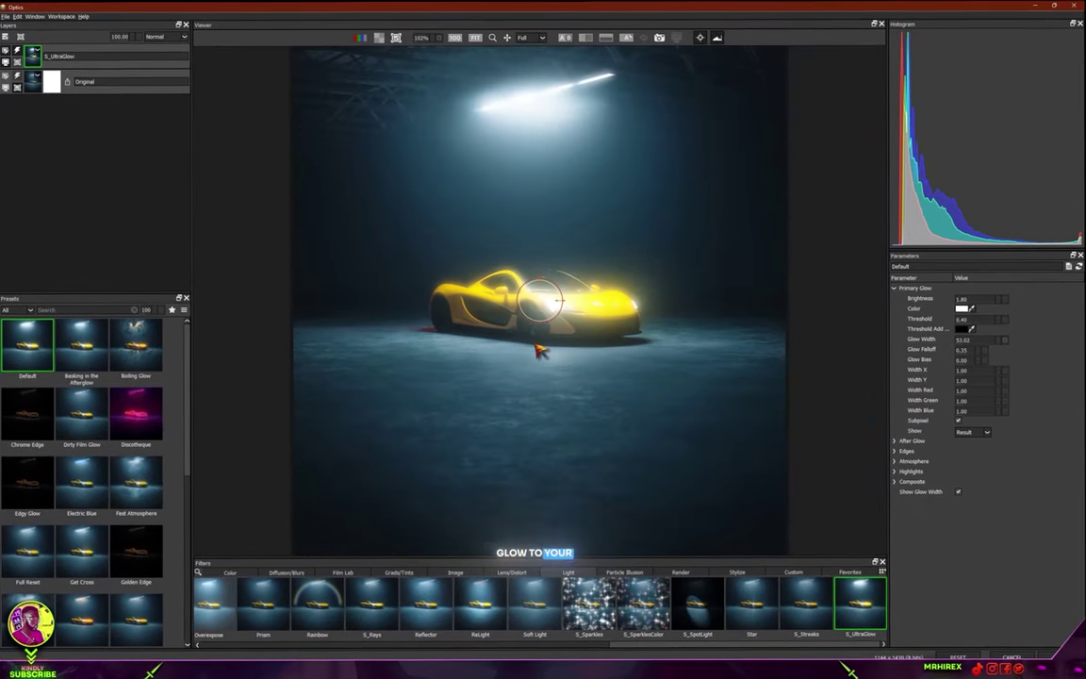
{"action": "left_click", "coordinate": [569, 40]}
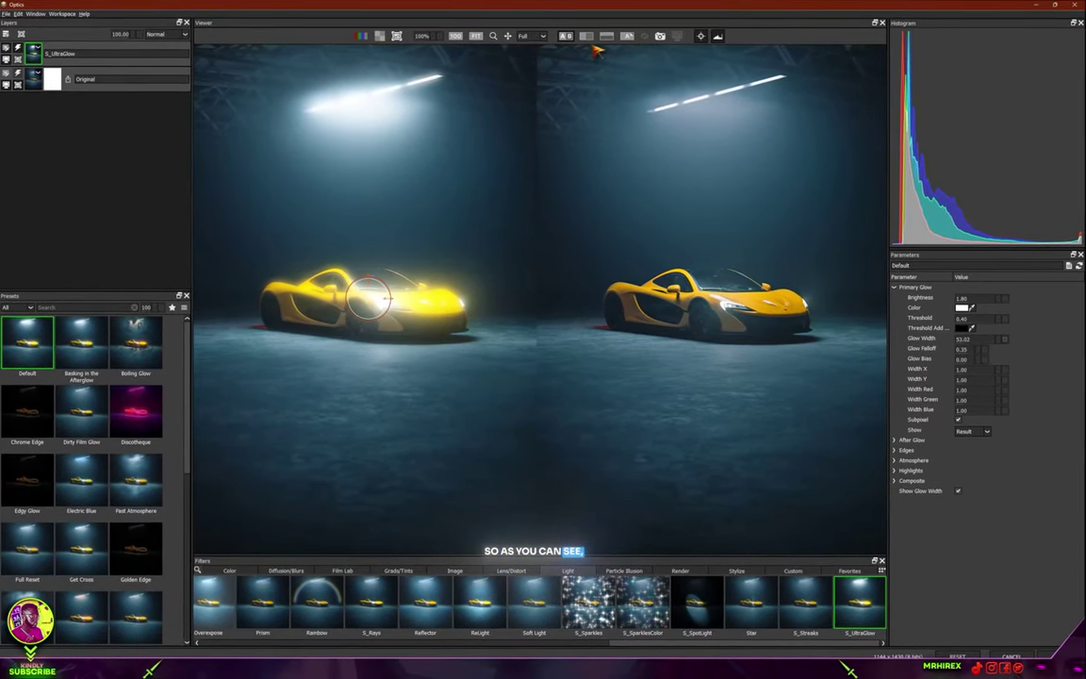
{"action": "left_click", "coordinate": [624, 36]}
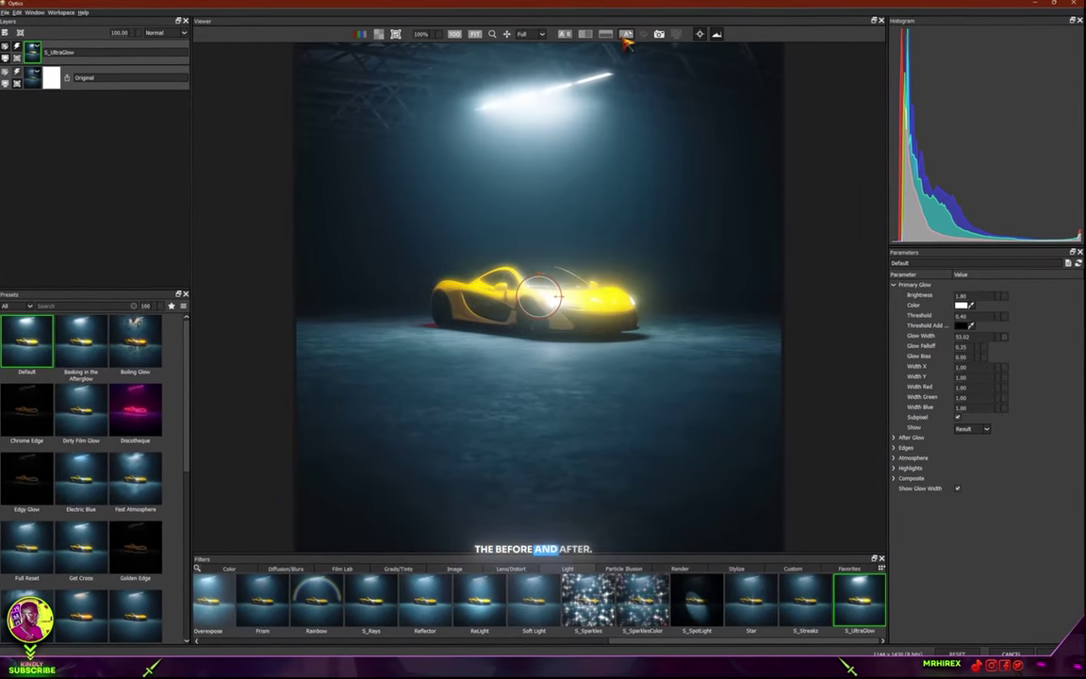
Step: Set the primary glow's Brightness to 0.55 and Glow Falloff to -0.15, checking the ceiling light
{"action": "scroll", "coordinate": [606, 271], "scroll_direction": "up", "scroll_amount": 3}
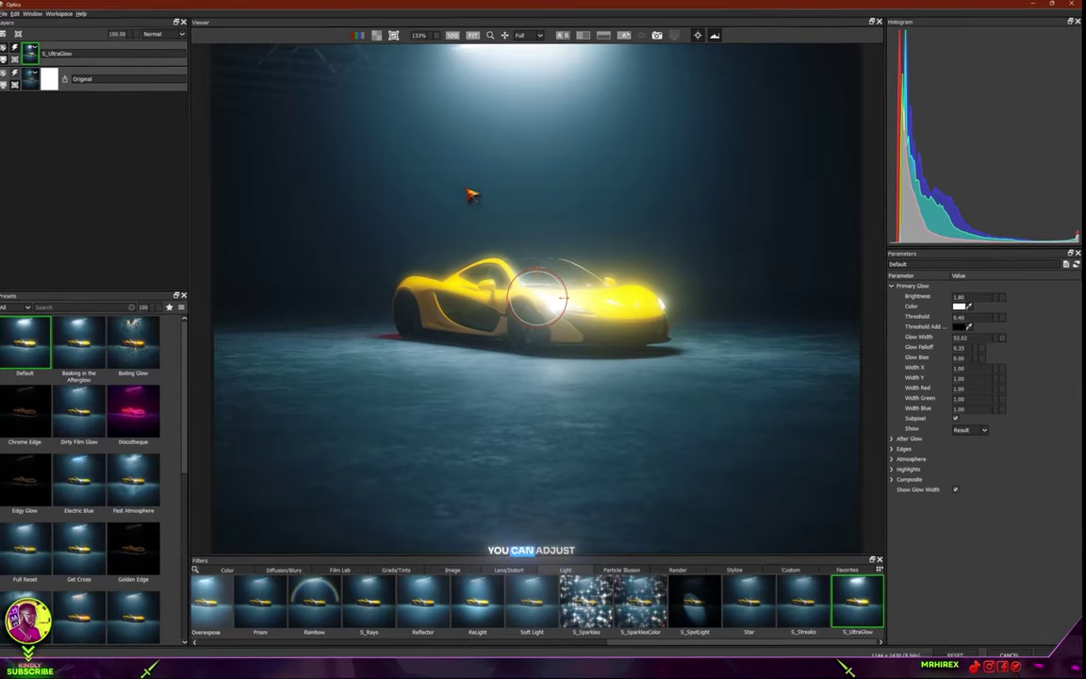
{"action": "scroll", "coordinate": [472, 196], "scroll_direction": "up", "scroll_amount": 3}
{"action": "left_click", "coordinate": [507, 40]}
{"action": "left_click_drag", "start_coordinate": [574, 160], "coordinate": [569, 188]}
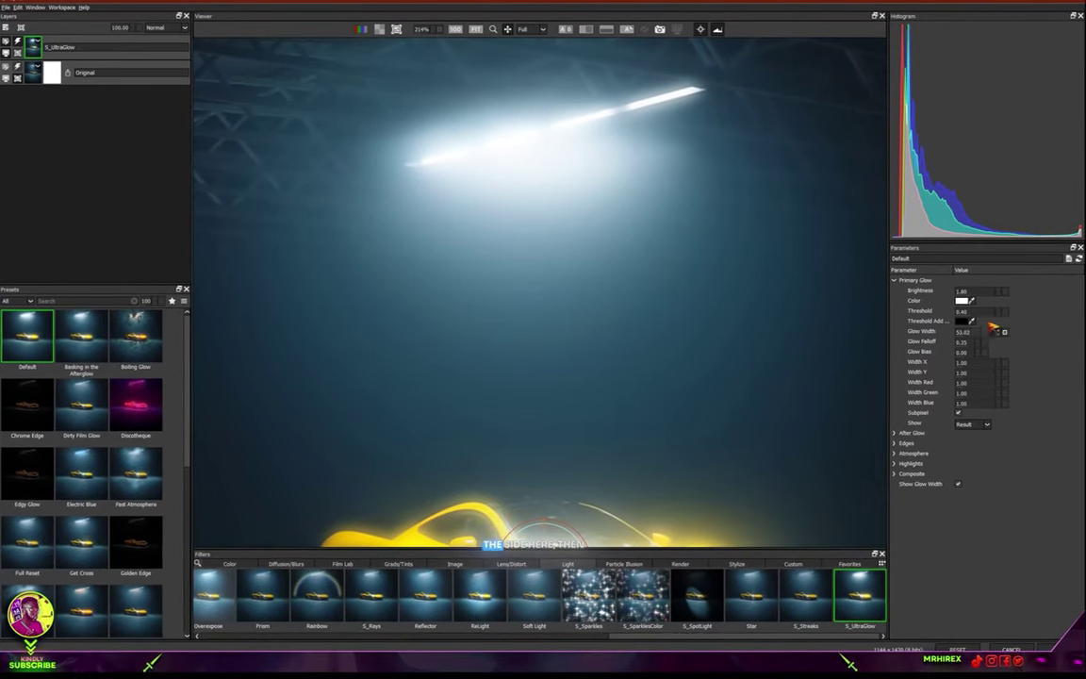
{"action": "left_click_drag", "start_coordinate": [972, 299], "coordinate": [959, 361]}
{"action": "scroll", "coordinate": [759, 356], "scroll_direction": "down", "scroll_amount": 3}
{"action": "scroll", "coordinate": [559, 359], "scroll_direction": "down", "scroll_amount": 3}
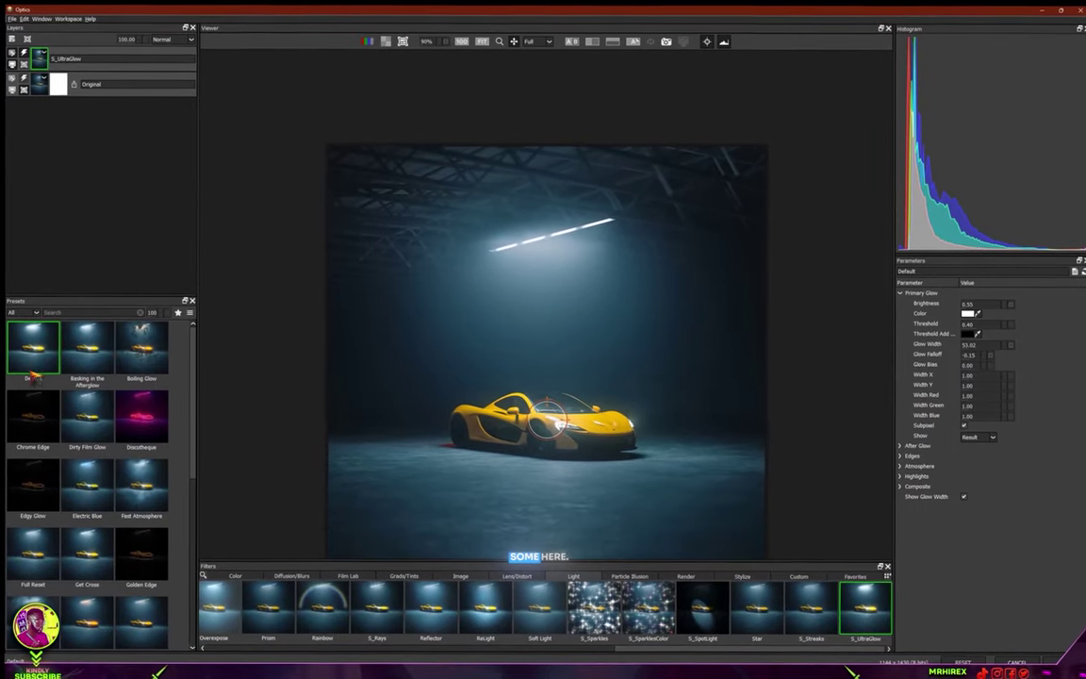
Step: Try the Boiling Glow and Edgy Glow presets on the car photo, and choose Electric Blue
{"action": "left_click", "coordinate": [84, 349]}
{"action": "left_click", "coordinate": [136, 358]}
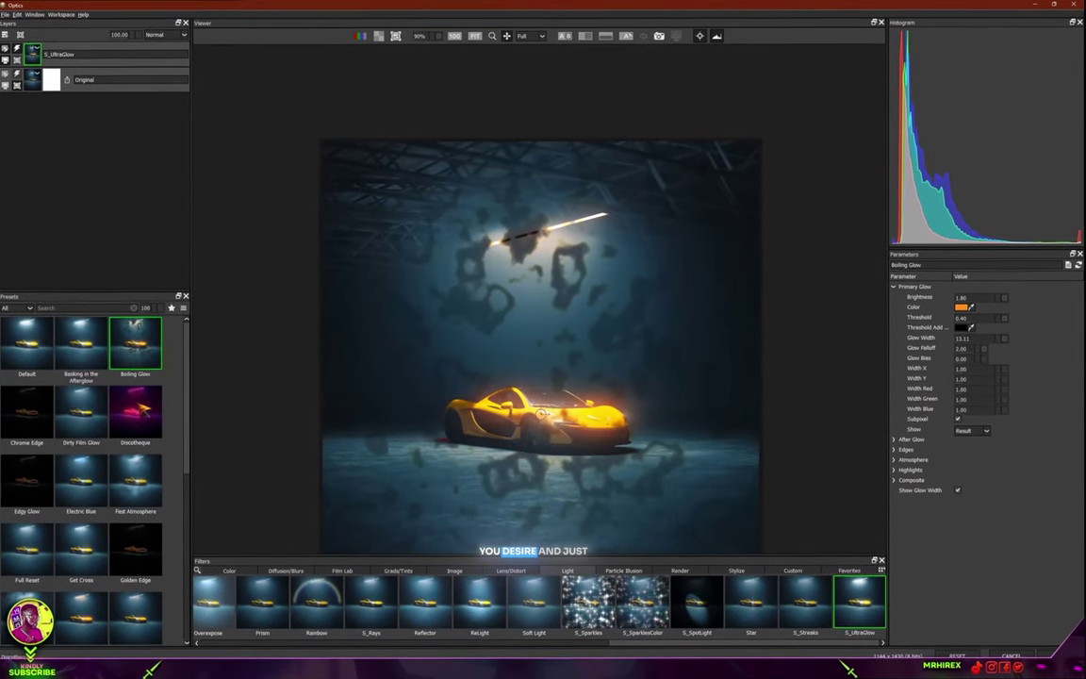
{"action": "left_click", "coordinate": [137, 411]}
{"action": "left_click", "coordinate": [92, 478]}
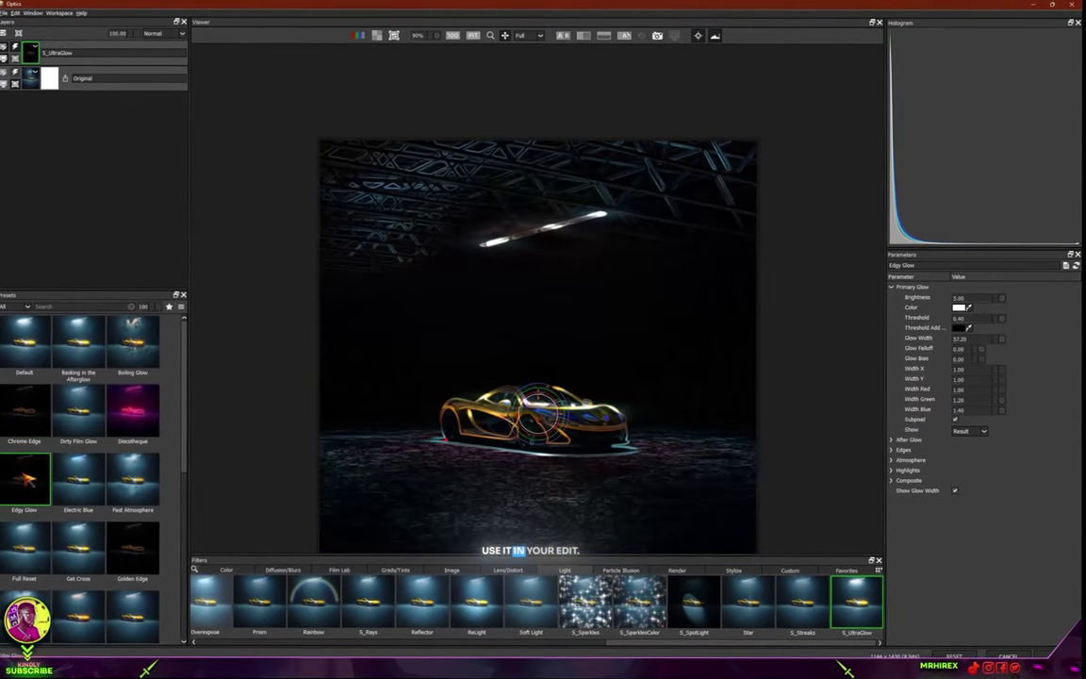
Step: Compare the Electric Blue glow with the original, raise its Brightness and apply it to the car photo
{"action": "scroll", "coordinate": [91, 478], "scroll_direction": "down", "scroll_amount": 2}
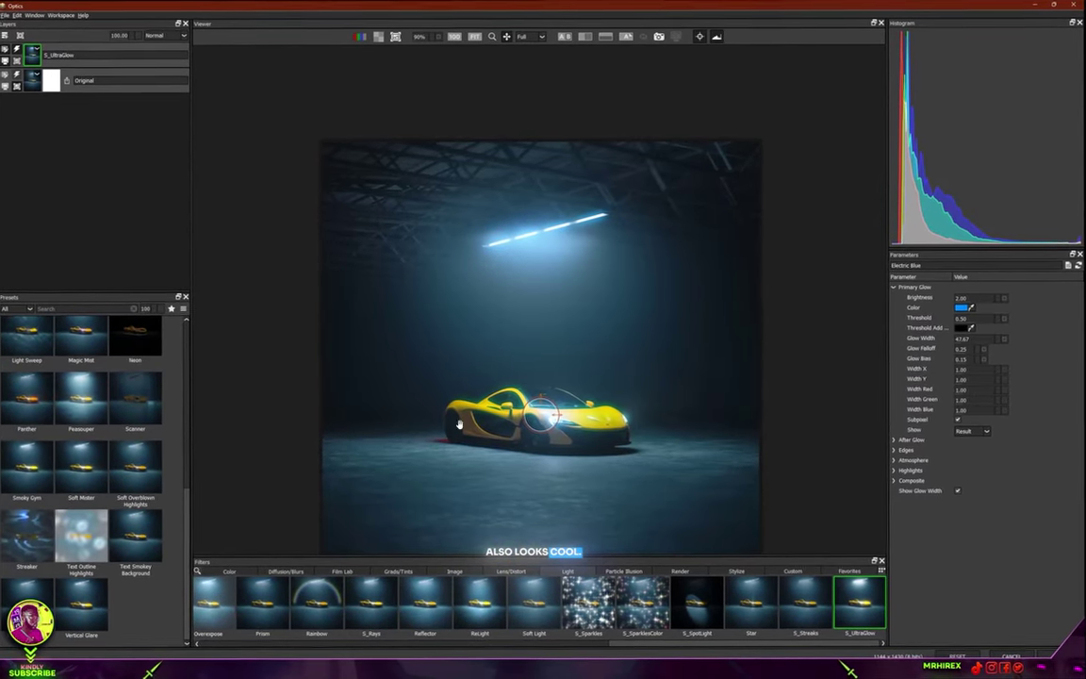
{"action": "scroll", "coordinate": [152, 451], "scroll_direction": "up", "scroll_amount": 3}
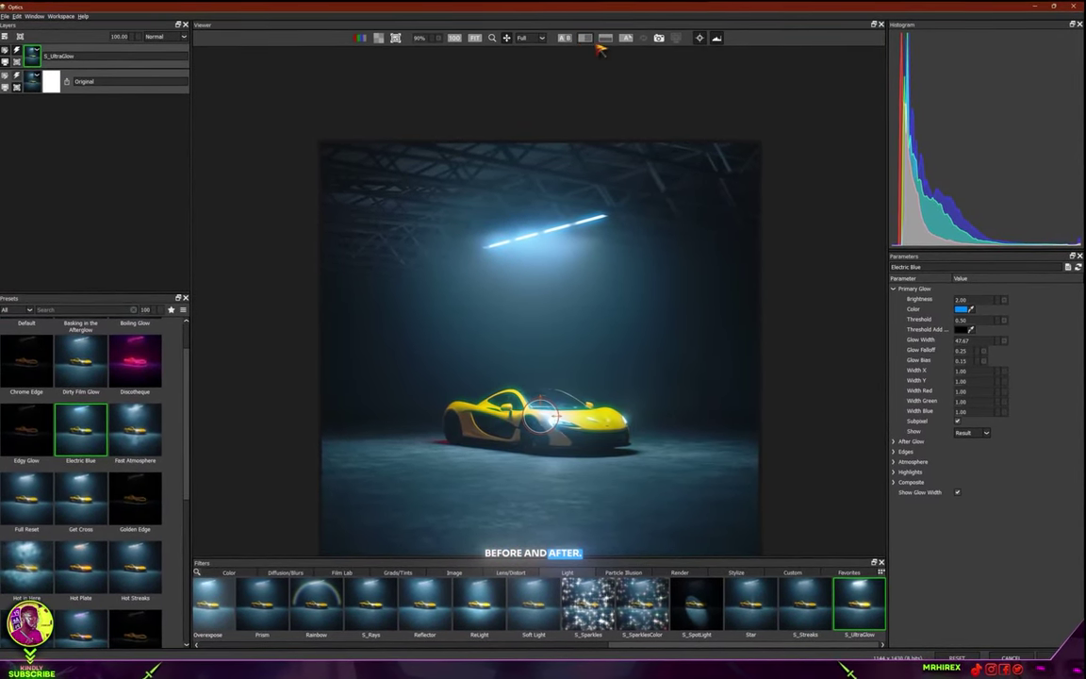
{"action": "left_click", "coordinate": [568, 40]}
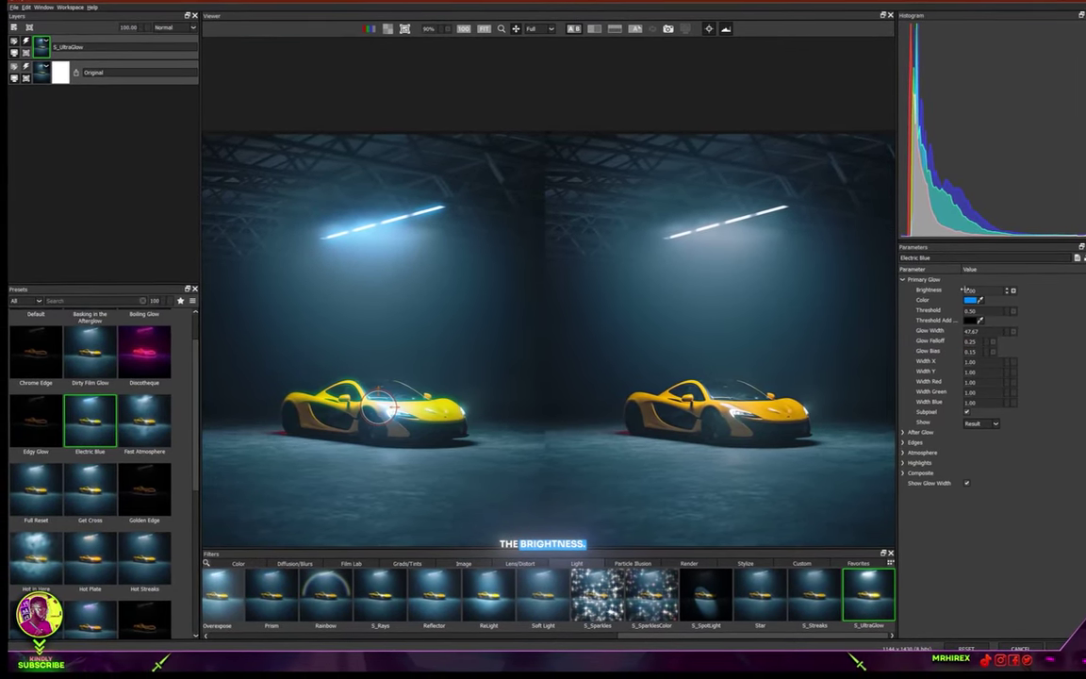
{"action": "left_click_drag", "start_coordinate": [964, 297], "coordinate": [965, 291]}
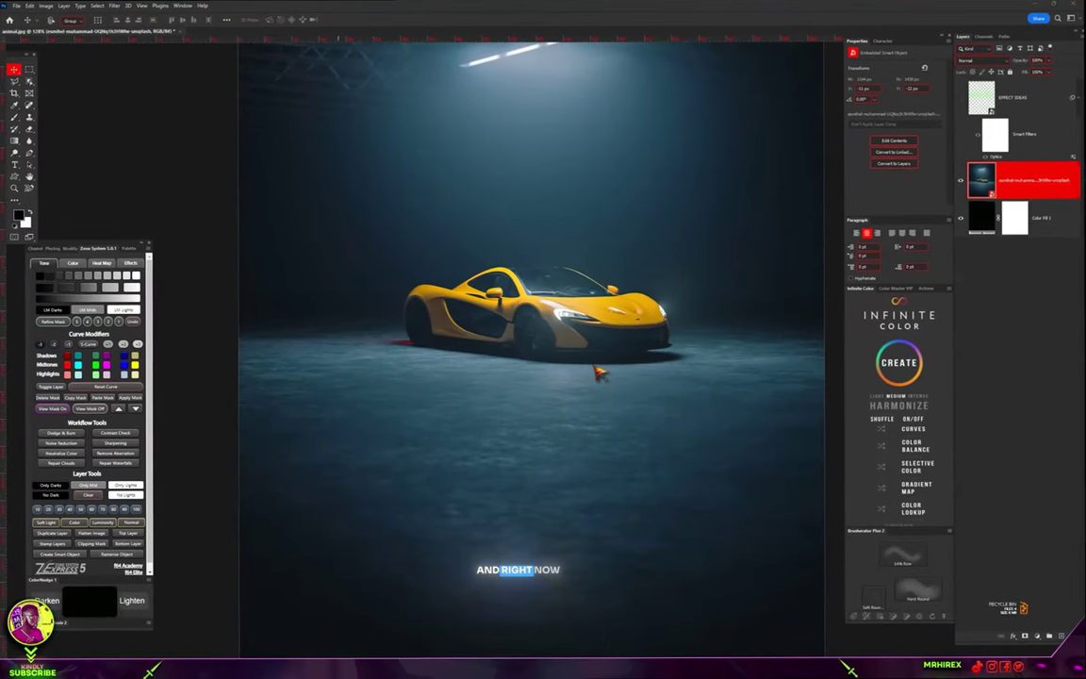
Step: Examine the applied blue glow on the car and the ceiling light at several zoom levels
{"action": "scroll", "coordinate": [571, 368], "scroll_direction": "down", "scroll_amount": 5}
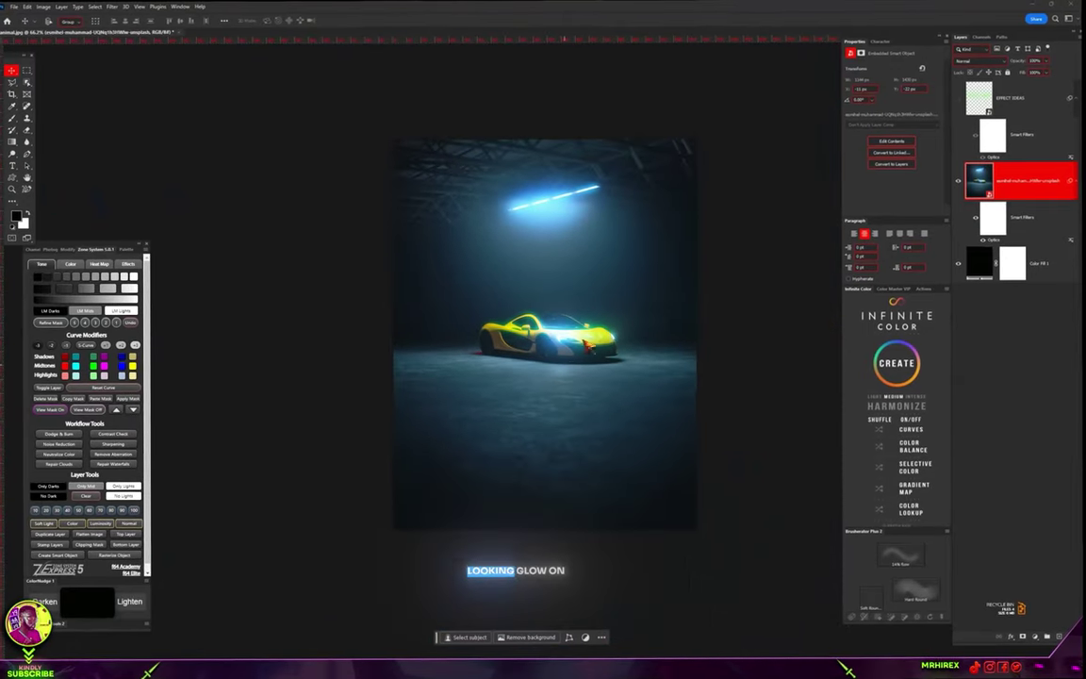
{"action": "scroll", "coordinate": [599, 315], "scroll_direction": "up", "scroll_amount": 9}
{"action": "scroll", "coordinate": [548, 396], "scroll_direction": "down", "scroll_amount": 4}
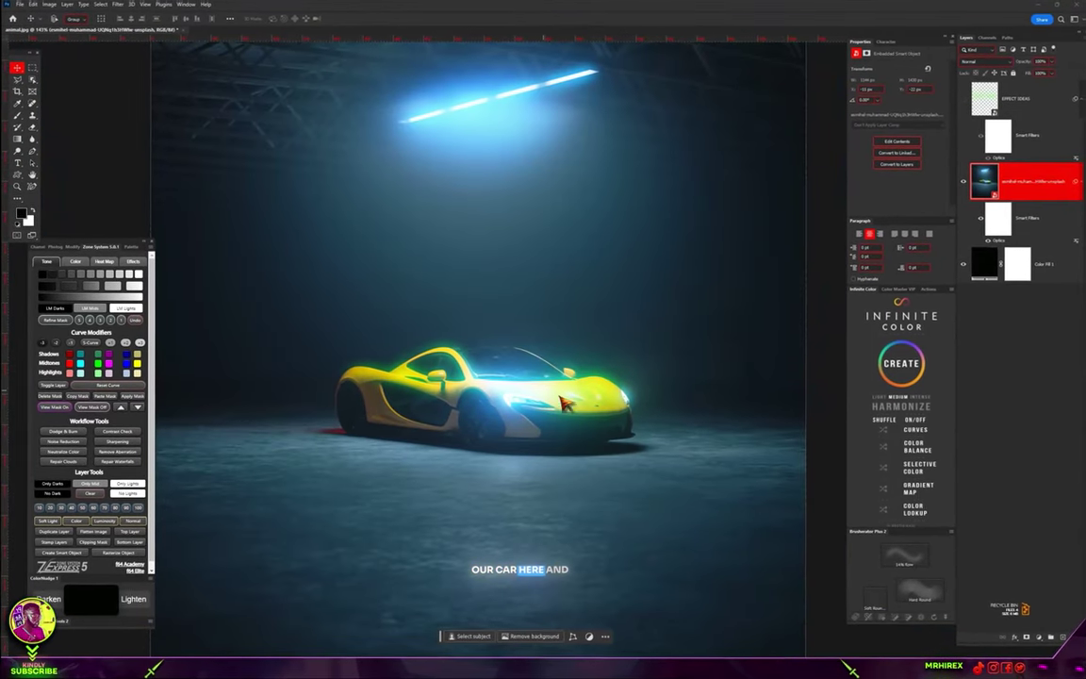
{"action": "scroll", "coordinate": [528, 403], "scroll_direction": "up", "scroll_amount": 7}
{"action": "scroll", "coordinate": [614, 366], "scroll_direction": "down", "scroll_amount": 4}
{"action": "scroll", "coordinate": [615, 365], "scroll_direction": "down", "scroll_amount": 3}
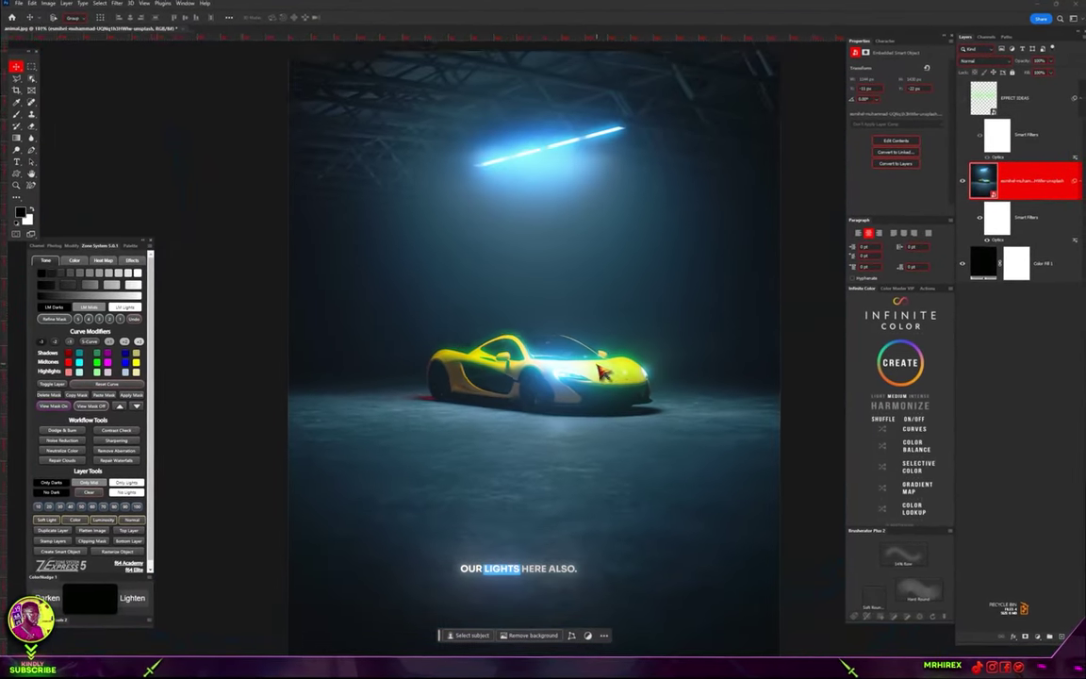
{"action": "scroll", "coordinate": [586, 211], "scroll_direction": "up", "scroll_amount": 5}
{"action": "scroll", "coordinate": [542, 209], "scroll_direction": "down", "scroll_amount": 4}
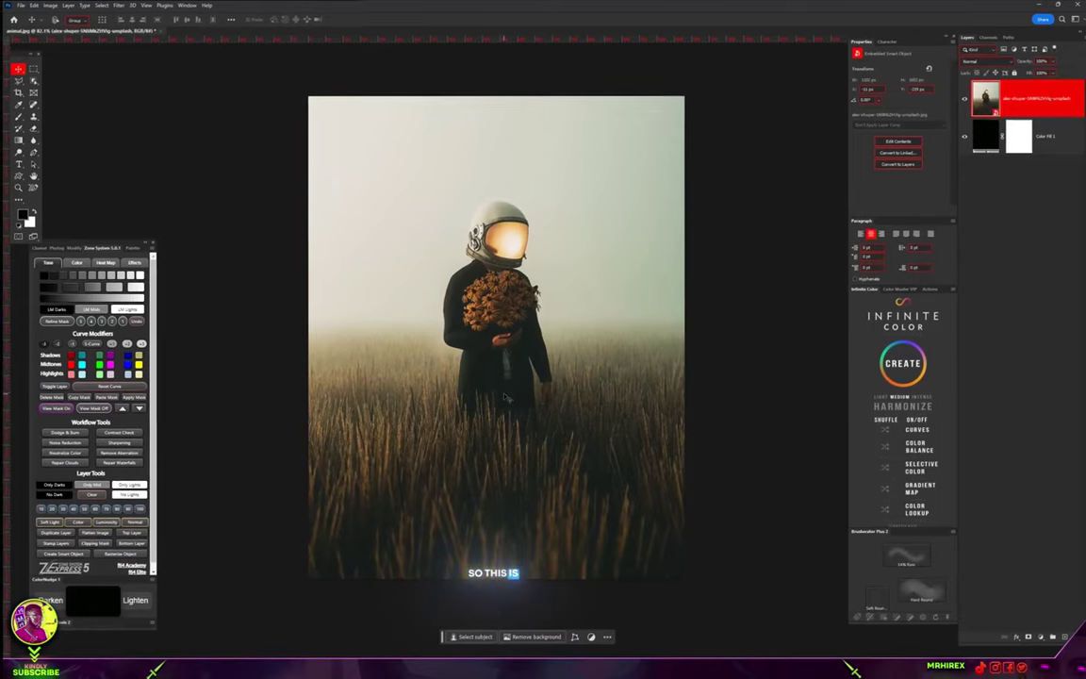
Step: Open Optics for the astronaut field photo and add the S_WarpPuddle filter from the Lens/Distort category
{"action": "scroll", "coordinate": [509, 390], "scroll_direction": "up", "scroll_amount": 3}
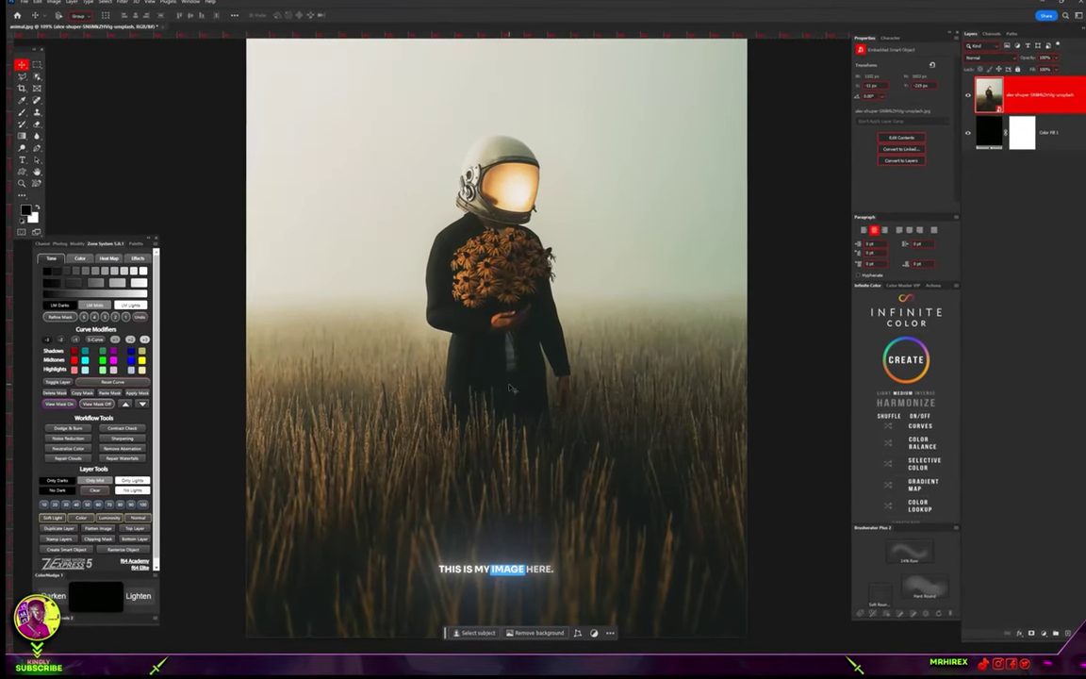
{"action": "scroll", "coordinate": [506, 339], "scroll_direction": "down", "scroll_amount": 3}
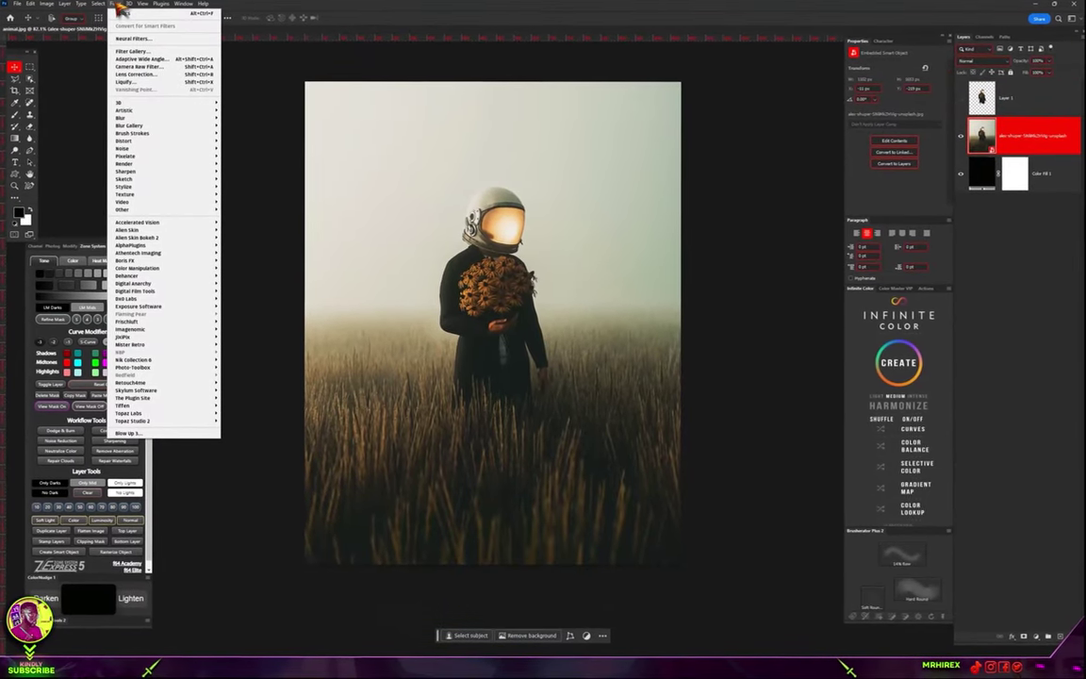
{"action": "mouse_move", "coordinate": [150, 264]}
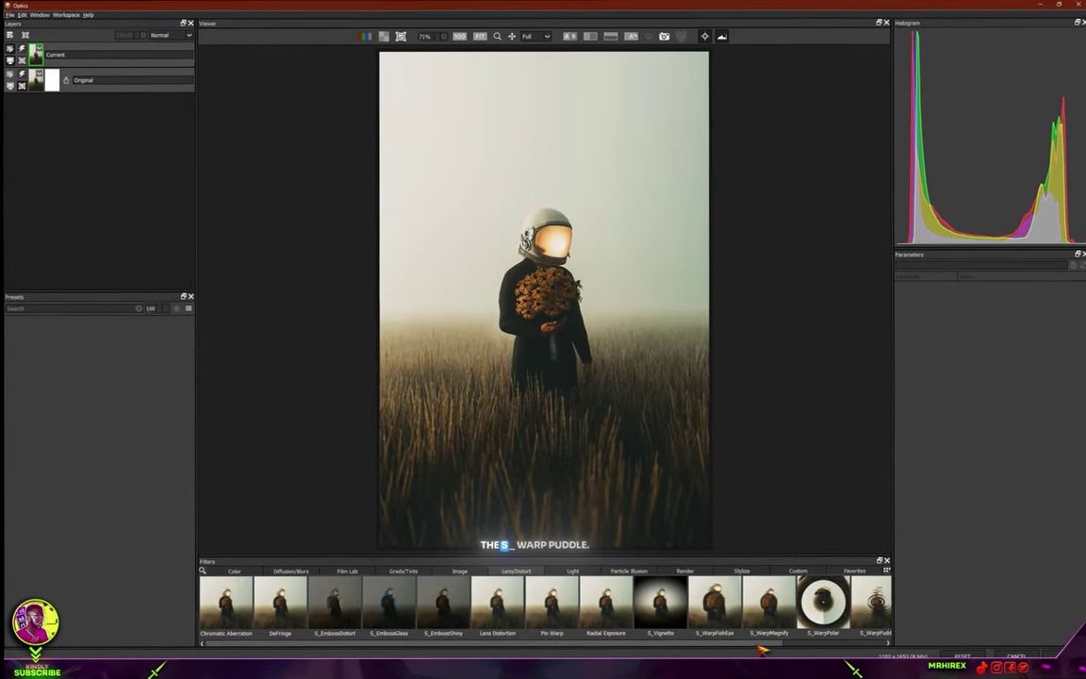
{"action": "left_click_drag", "start_coordinate": [756, 642], "coordinate": [855, 643]}
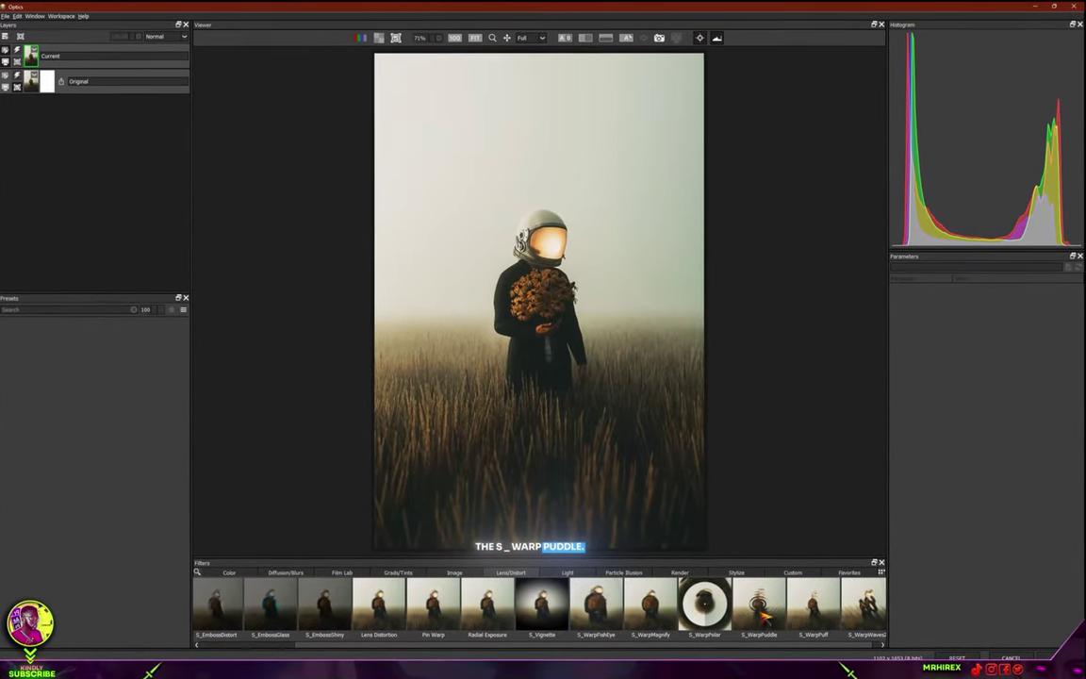
{"action": "left_click", "coordinate": [765, 615]}
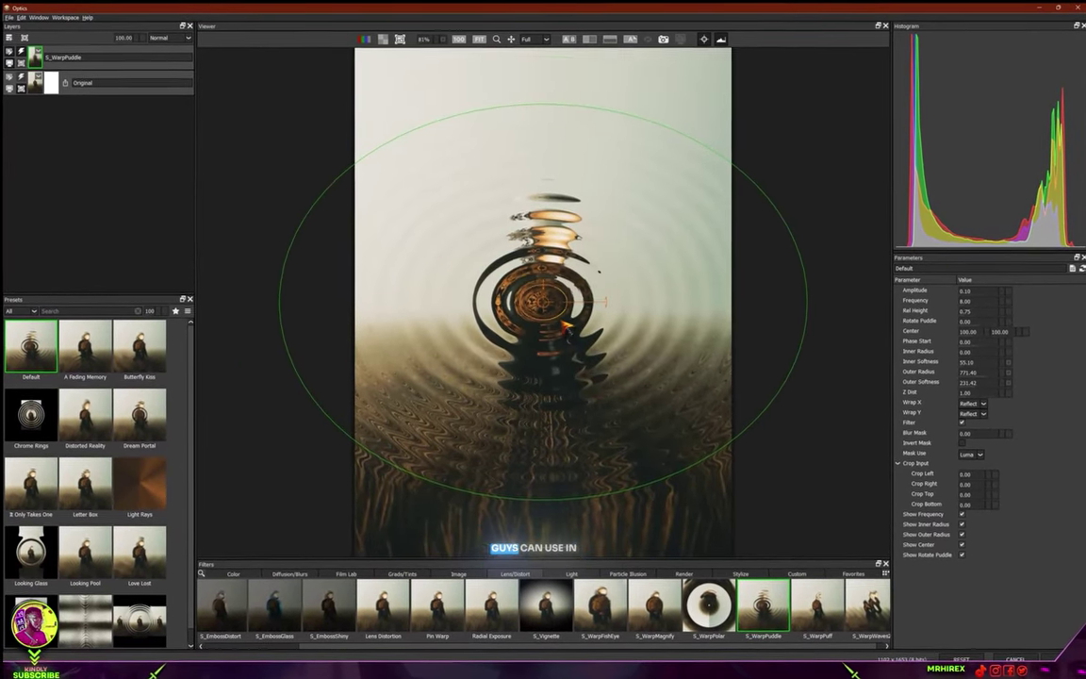
{"action": "scroll", "coordinate": [561, 323], "scroll_direction": "up", "scroll_amount": 2}
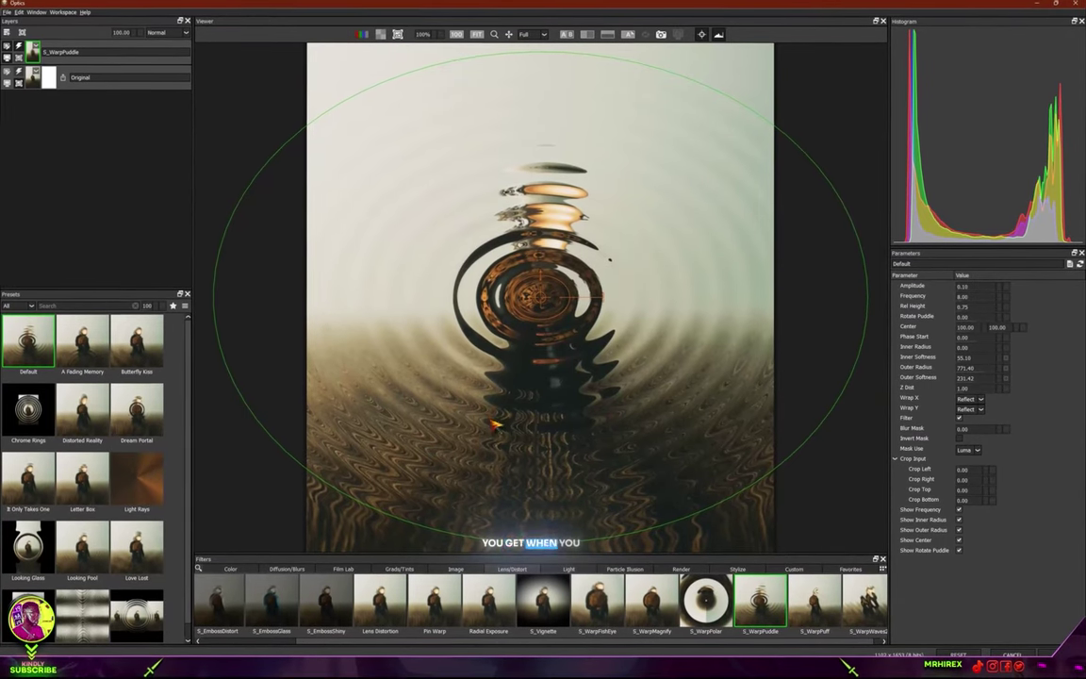
Step: Try the Dream Portal preset for the puddle warp and return to the Default preset
{"action": "left_click", "coordinate": [146, 349]}
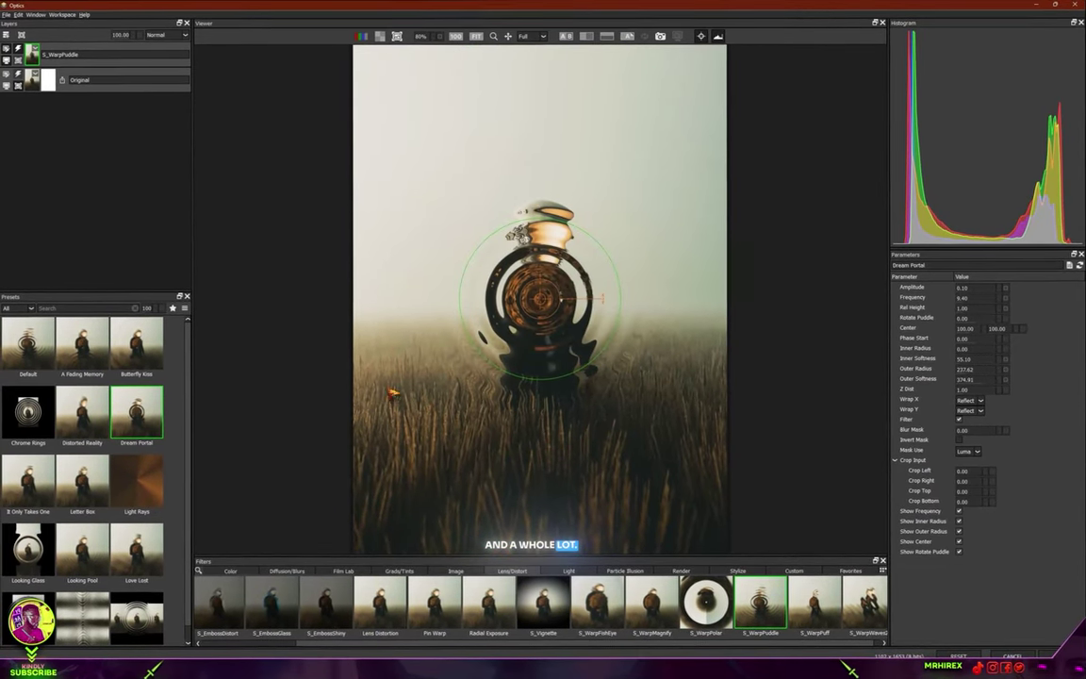
{"action": "left_click", "coordinate": [20, 368]}
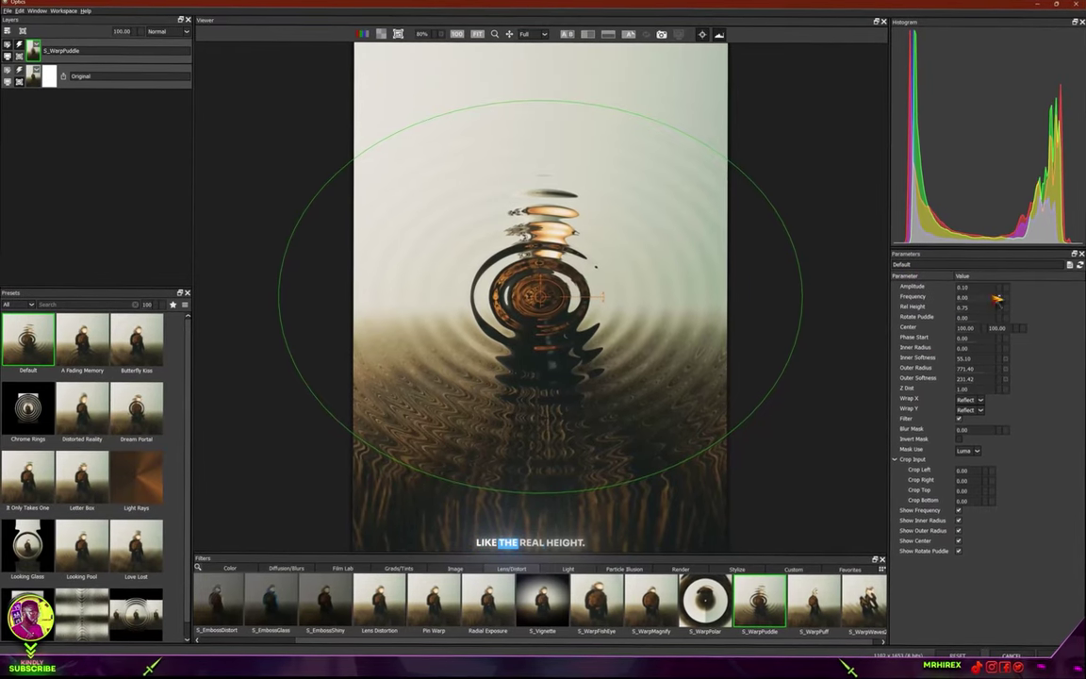
Step: Flatten the ripples to a Rel Height of 0.30, center them on the grass below the astronaut and enlarge their outer radius
{"action": "mouse_move", "coordinate": [961, 319]}
{"action": "left_mouse_down"}
{"action": "mouse_move", "coordinate": [976, 307]}
{"action": "mouse_move", "coordinate": [960, 307]}
{"action": "mouse_move", "coordinate": [971, 312]}
{"action": "left_mouse_up"}
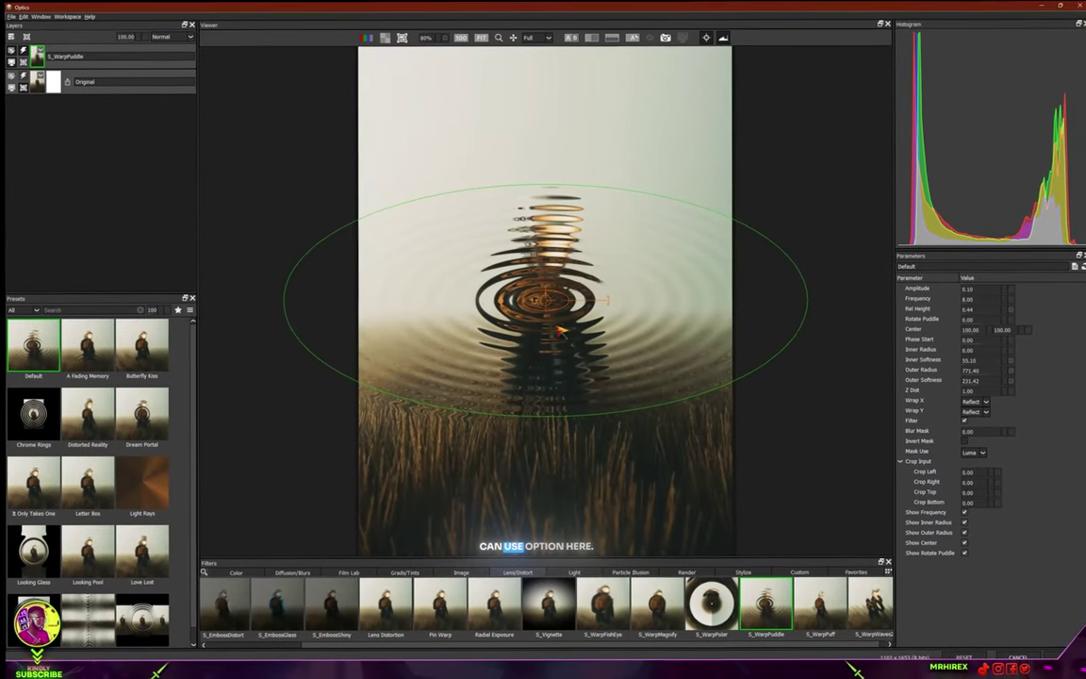
{"action": "left_click_drag", "start_coordinate": [540, 298], "coordinate": [536, 472]}
{"action": "scroll", "coordinate": [544, 458], "scroll_direction": "down", "scroll_amount": 1}
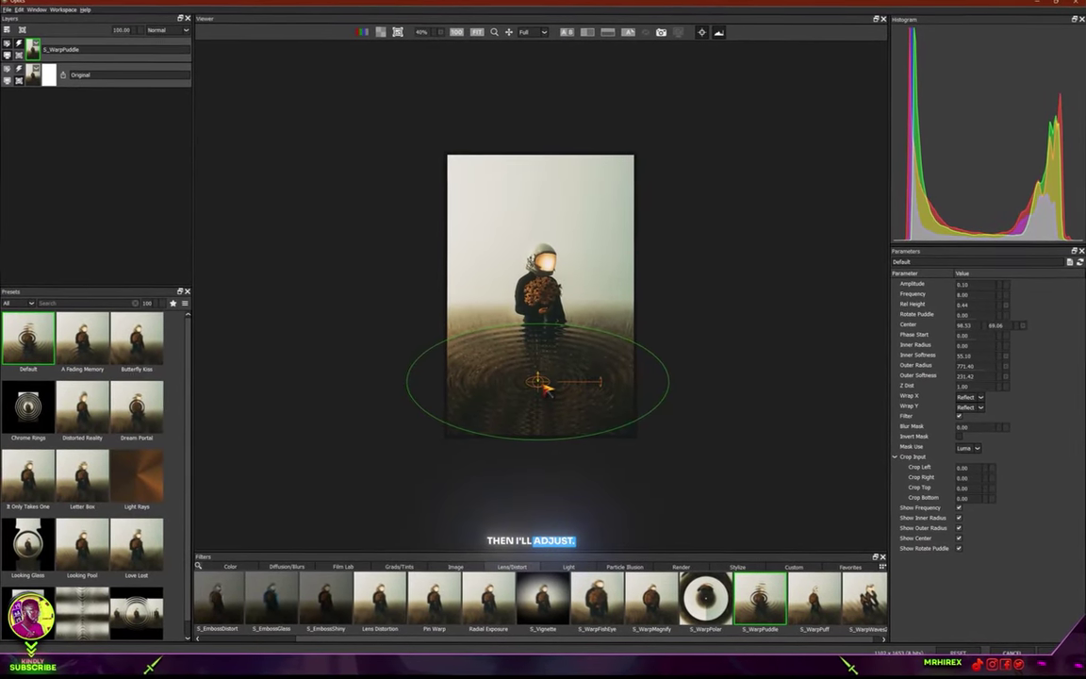
{"action": "scroll", "coordinate": [550, 464], "scroll_direction": "up", "scroll_amount": 1}
{"action": "mouse_move", "coordinate": [971, 324]}
{"action": "left_mouse_down"}
{"action": "mouse_move", "coordinate": [950, 328]}
{"action": "mouse_move", "coordinate": [968, 330]}
{"action": "mouse_move", "coordinate": [956, 339]}
{"action": "left_mouse_up"}
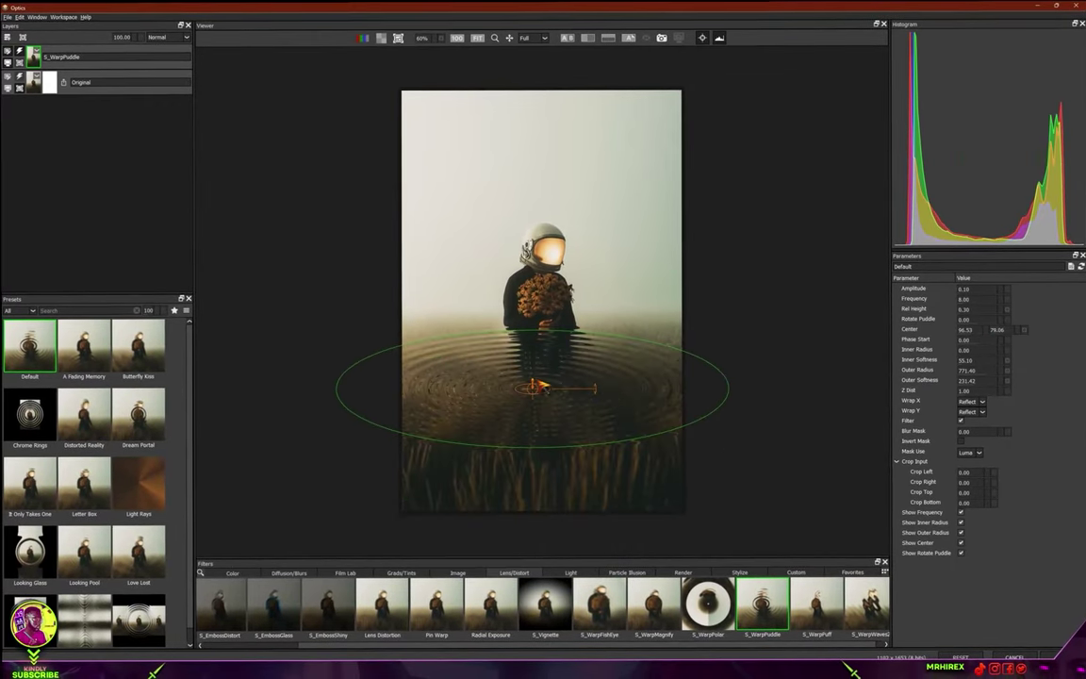
{"action": "left_click_drag", "start_coordinate": [540, 386], "coordinate": [555, 393]}
{"action": "left_click_drag", "start_coordinate": [570, 436], "coordinate": [705, 519]}
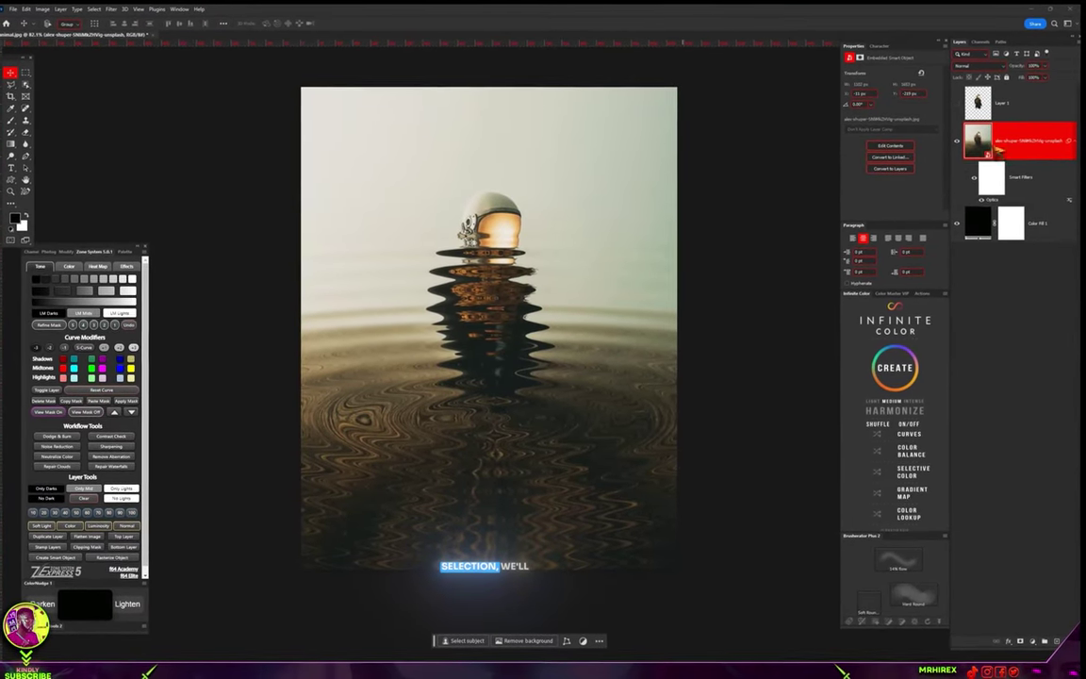
Step: Show the astronaut cutout layer, duplicate the rippled photo layer and delete the Optics smart filter from the lower copy
{"action": "left_click", "coordinate": [961, 103]}
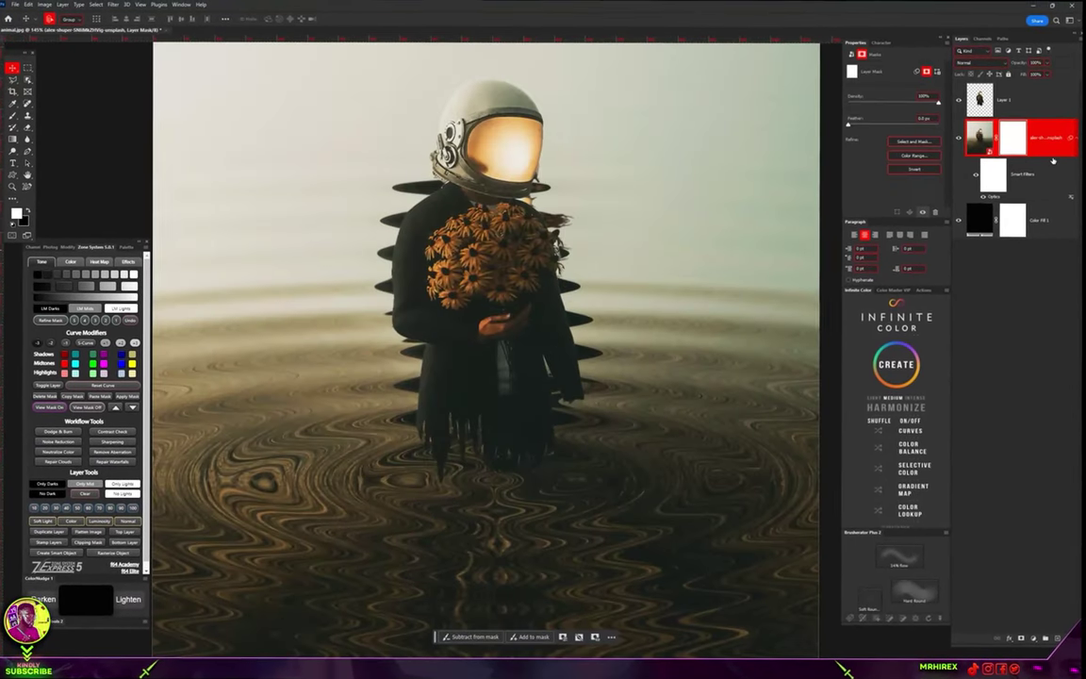
{"action": "key", "text": "ctrl+j"}
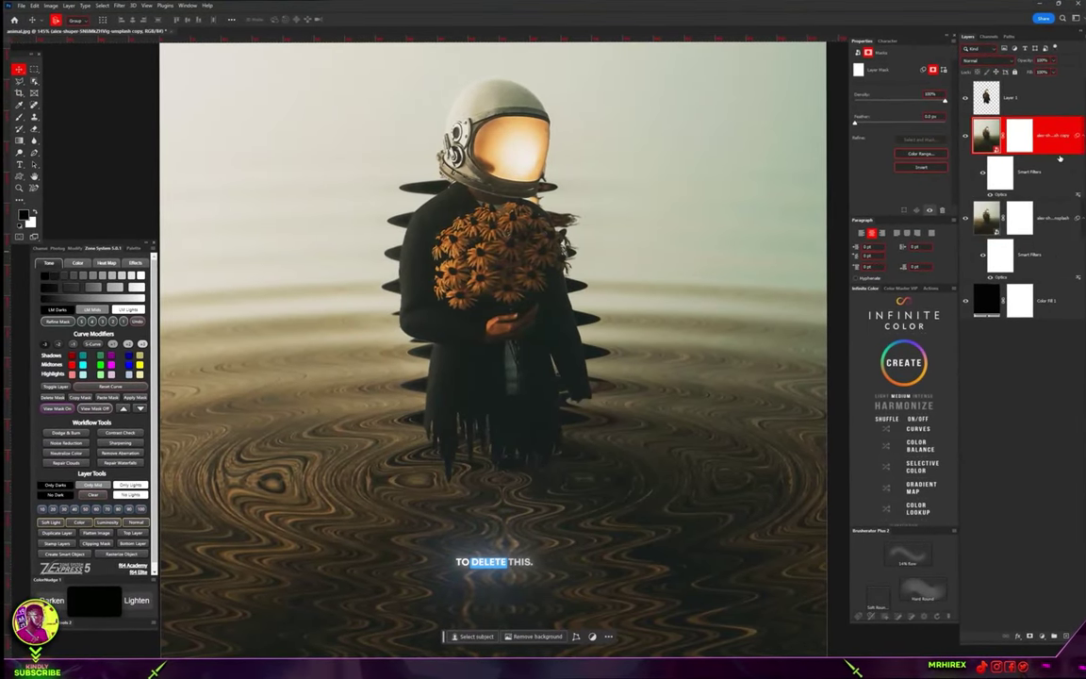
{"action": "right_click", "coordinate": [1009, 278]}
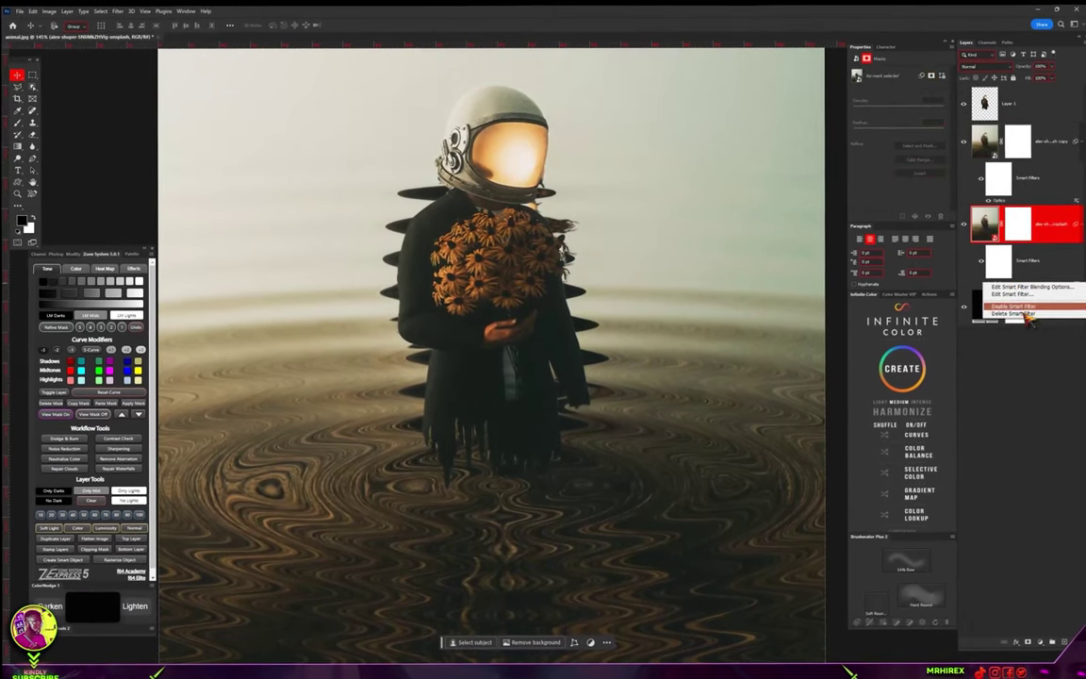
{"action": "key", "text": "Escape"}
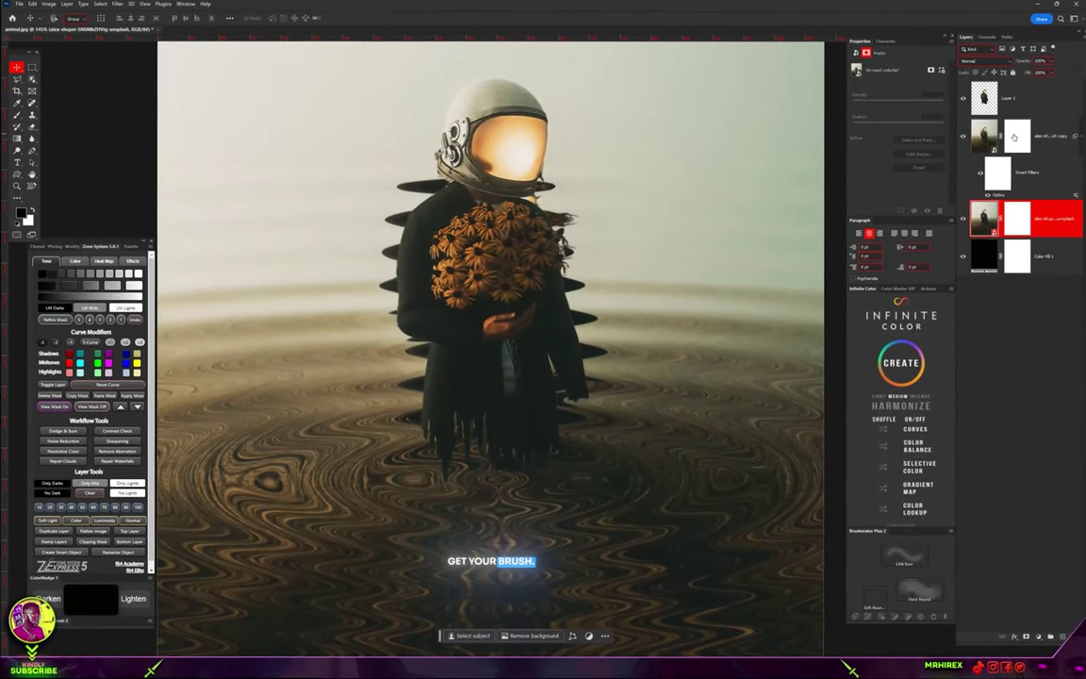
Step: Paint black with a large brush on the upper photo copy's mask to hide the dark ripple spikes around the astronaut
{"action": "key", "text": "b"}
{"action": "key", "text": "bracketright"}
{"action": "key", "text": "bracketright"}
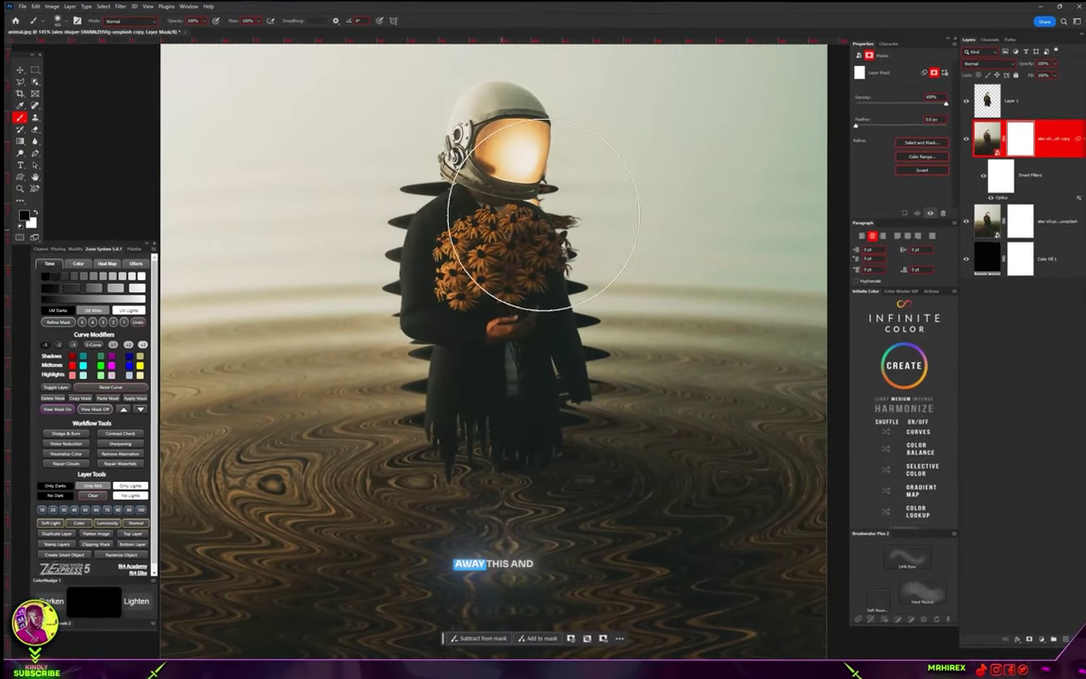
{"action": "mouse_move", "coordinate": [543, 214]}
{"action": "left_mouse_down"}
{"action": "mouse_move", "coordinate": [572, 192]}
{"action": "mouse_move", "coordinate": [586, 236]}
{"action": "left_mouse_up"}
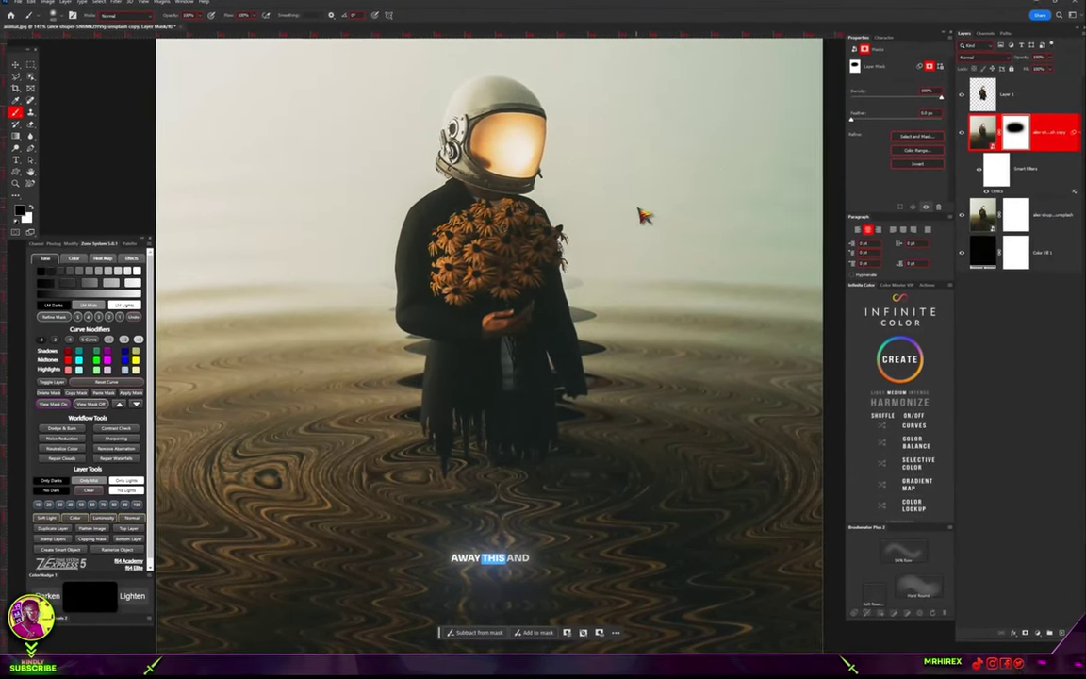
{"action": "scroll", "coordinate": [645, 213], "scroll_direction": "down", "scroll_amount": 4}
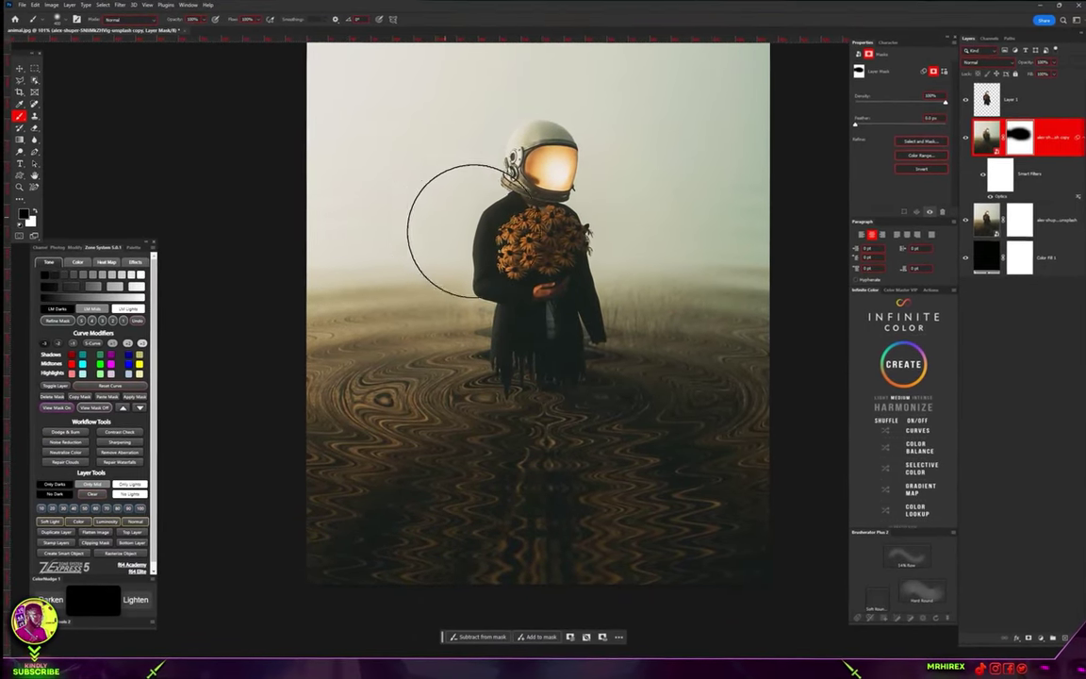
Step: Mask out the lower edge of the astronaut cutout with a smaller brush to blend the body into the water
{"action": "key", "text": "bracketleft"}
{"action": "key", "text": "bracketleft"}
{"action": "key", "text": "bracketleft"}
{"action": "key", "text": "bracketleft"}
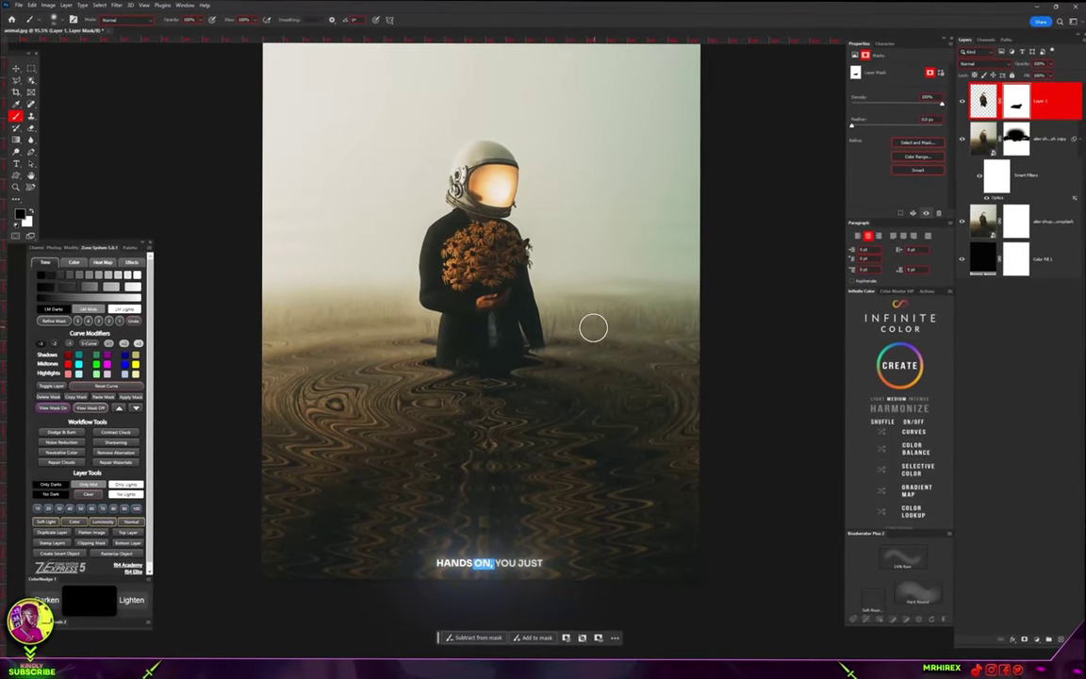
{"action": "key", "text": "ctrl+0"}
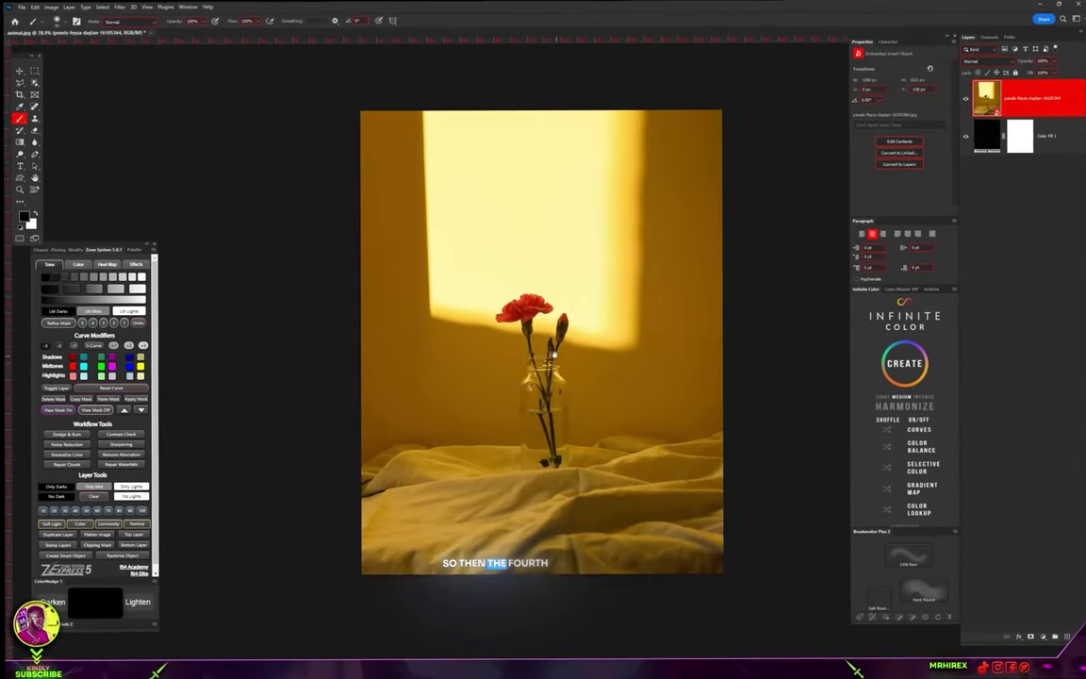
Step: Open Boris FX Optics for the flower vase photo without applying the previous filters
{"action": "left_click_drag", "start_coordinate": [554, 354], "coordinate": [545, 355]}
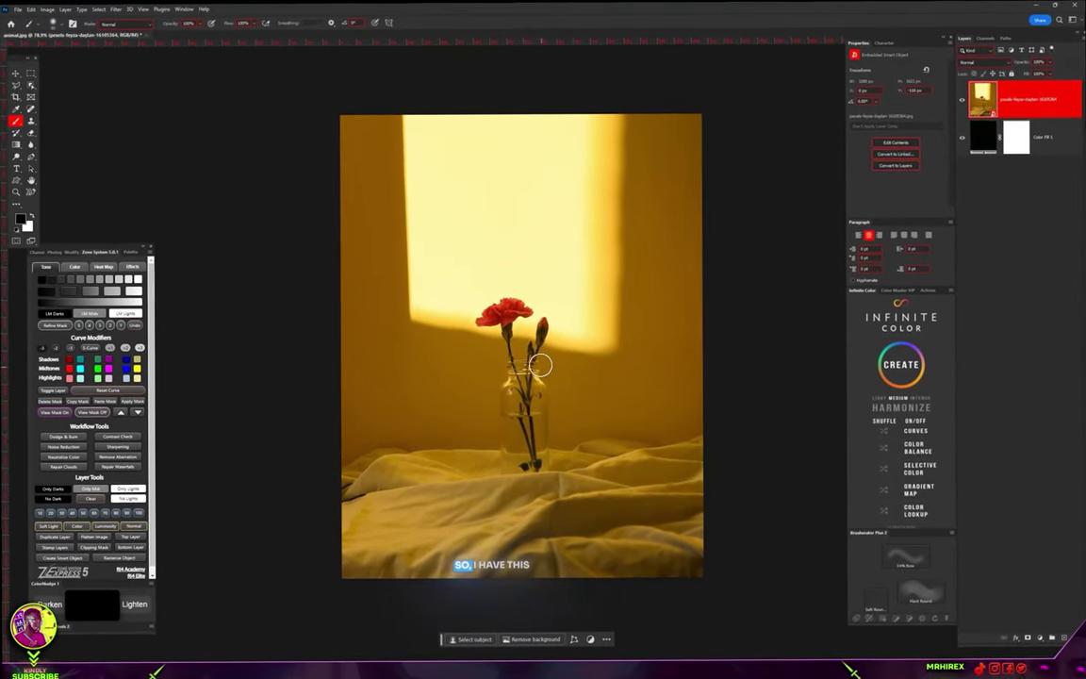
{"action": "scroll", "coordinate": [539, 365], "scroll_direction": "up", "scroll_amount": 4}
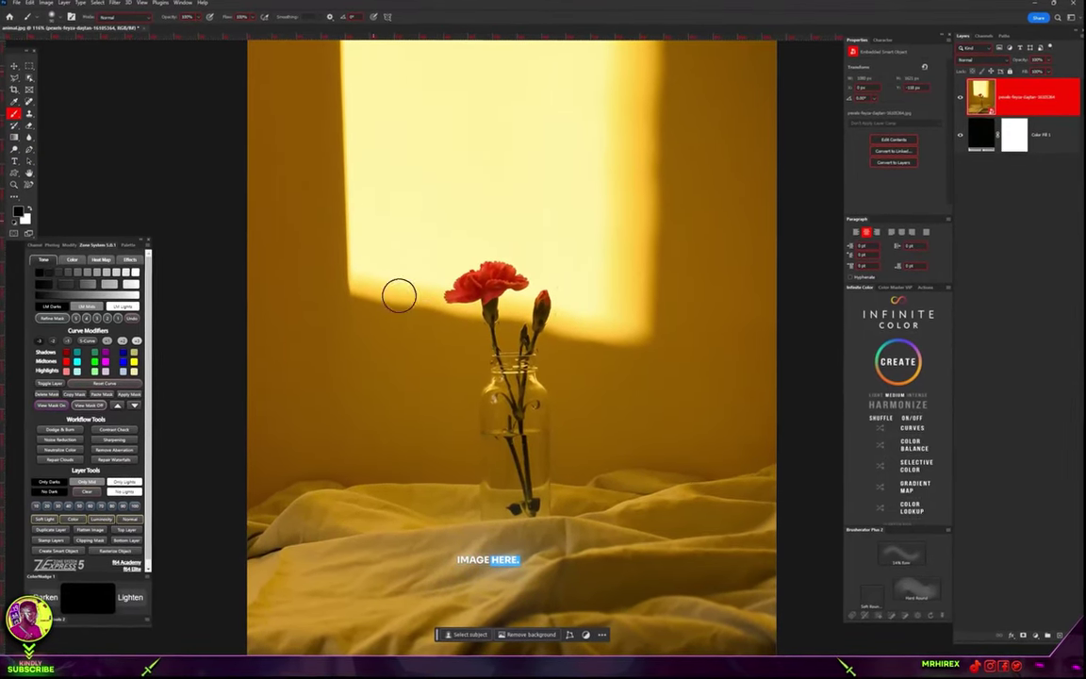
{"action": "scroll", "coordinate": [399, 296], "scroll_direction": "down", "scroll_amount": 2}
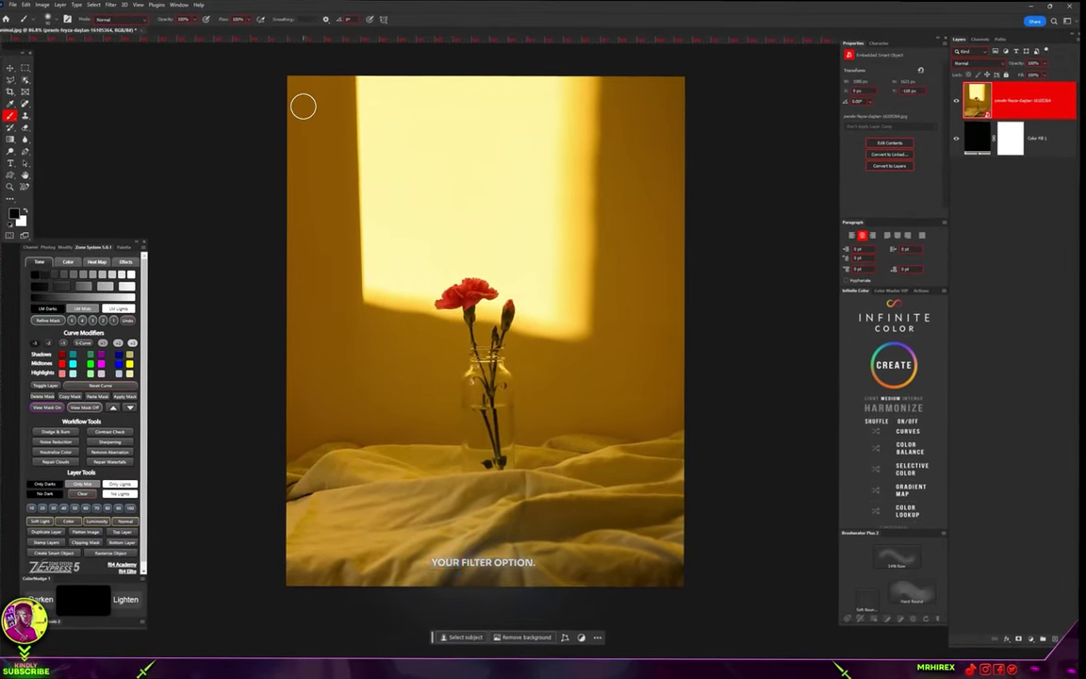
{"action": "left_click", "coordinate": [112, 6]}
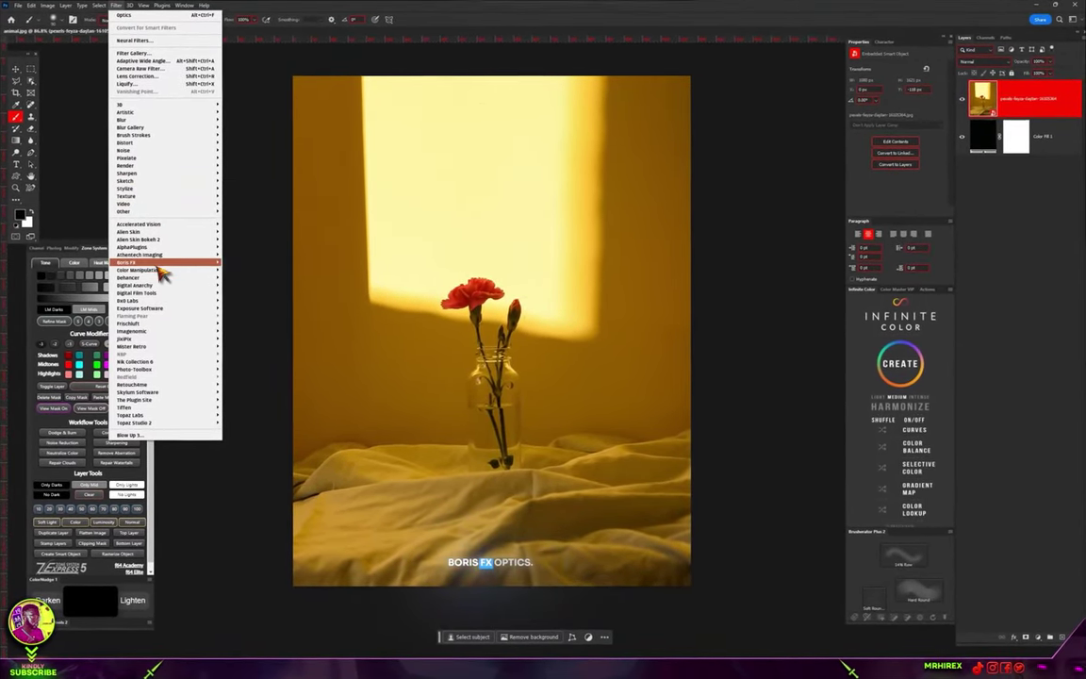
{"action": "left_click", "coordinate": [244, 263]}
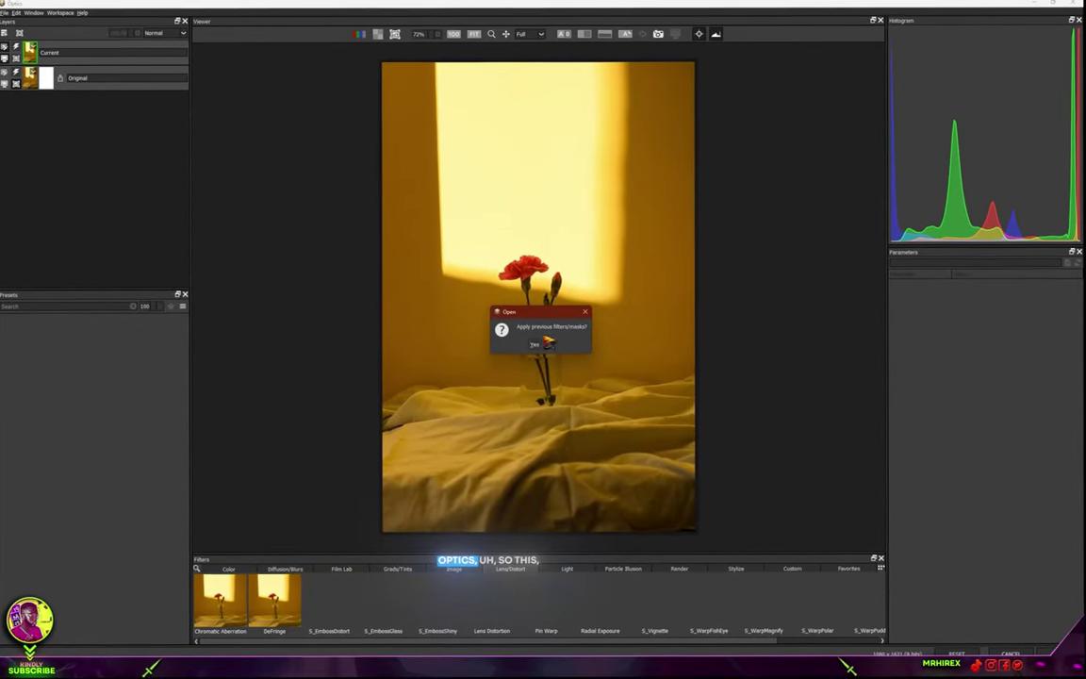
{"action": "left_click", "coordinate": [554, 350]}
{"action": "scroll", "coordinate": [552, 344], "scroll_direction": "up", "scroll_amount": 2}
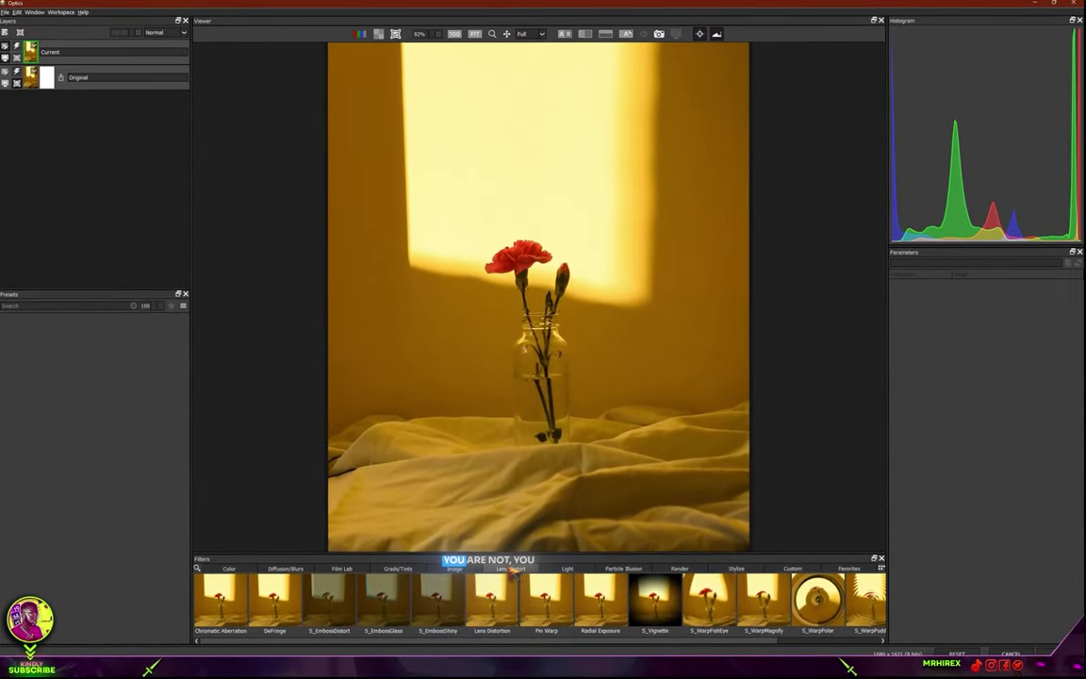
Step: Look through the filter categories and add the S_WarpWaves2 filter from Lens/Distort to the flower photo
{"action": "left_click", "coordinate": [224, 569]}
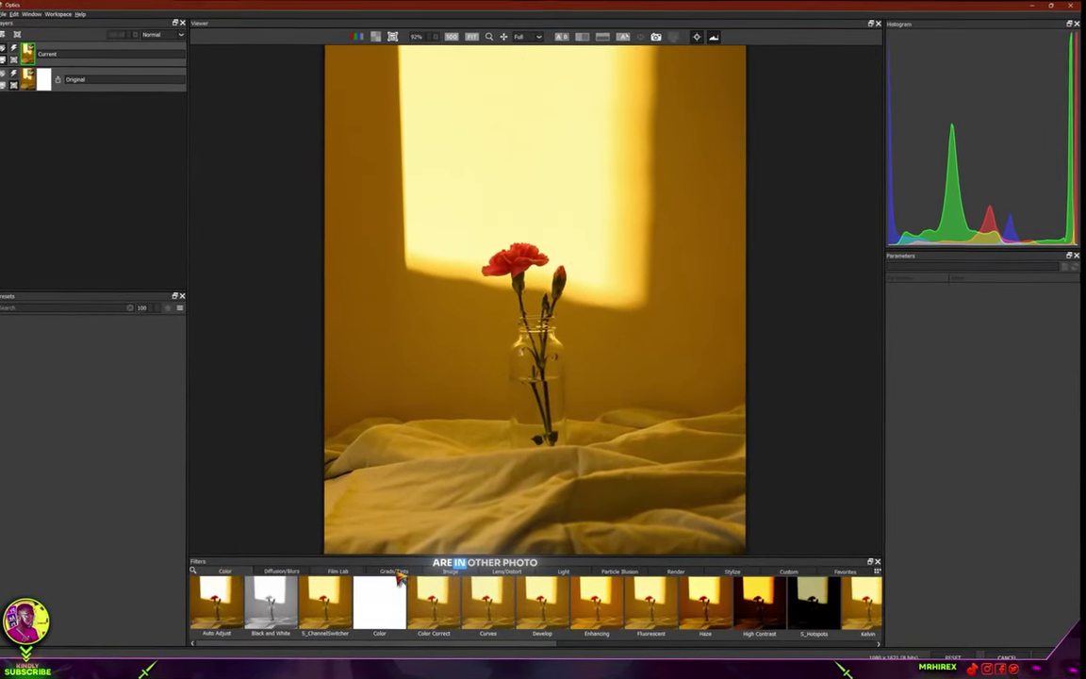
{"action": "left_click", "coordinate": [289, 571]}
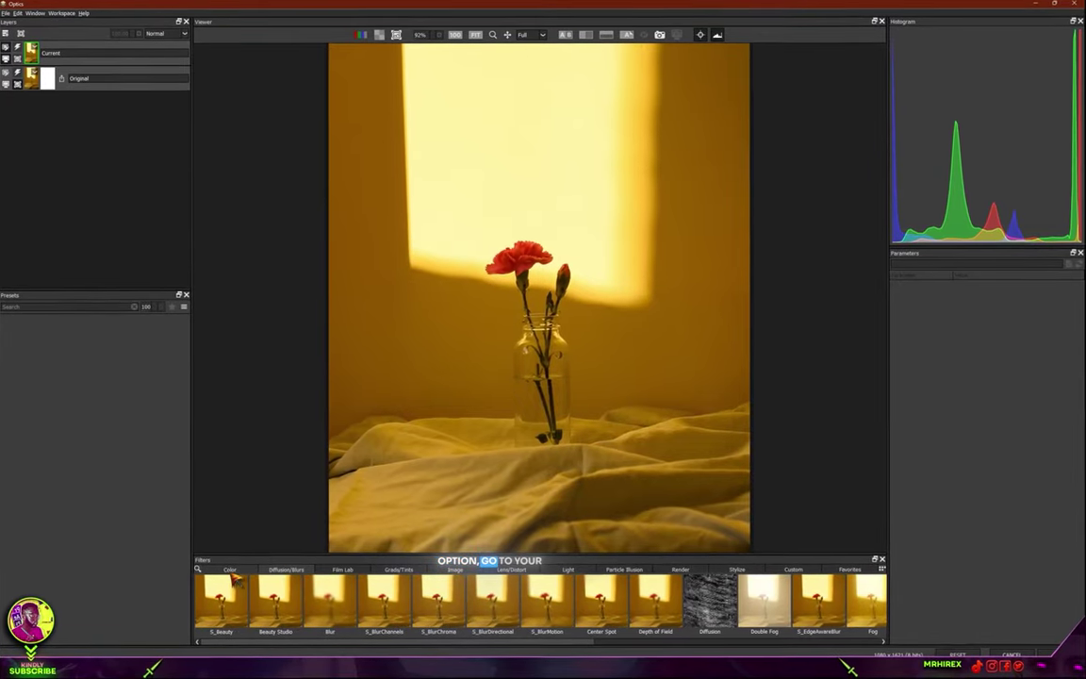
{"action": "left_click", "coordinate": [235, 572]}
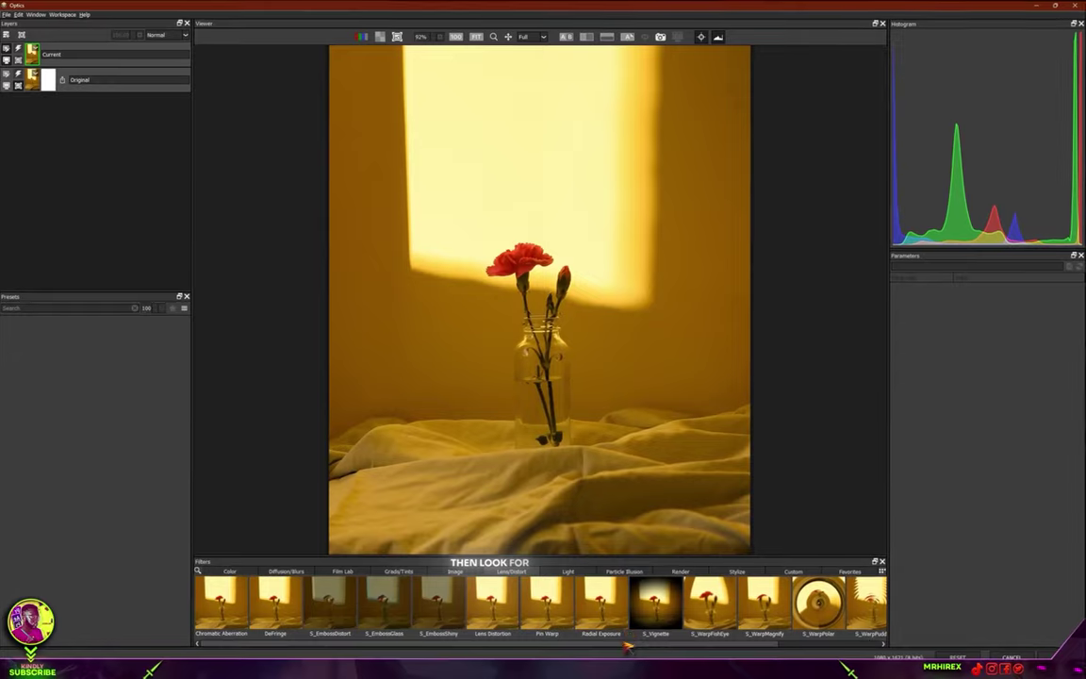
{"action": "left_click_drag", "start_coordinate": [619, 646], "coordinate": [750, 656]}
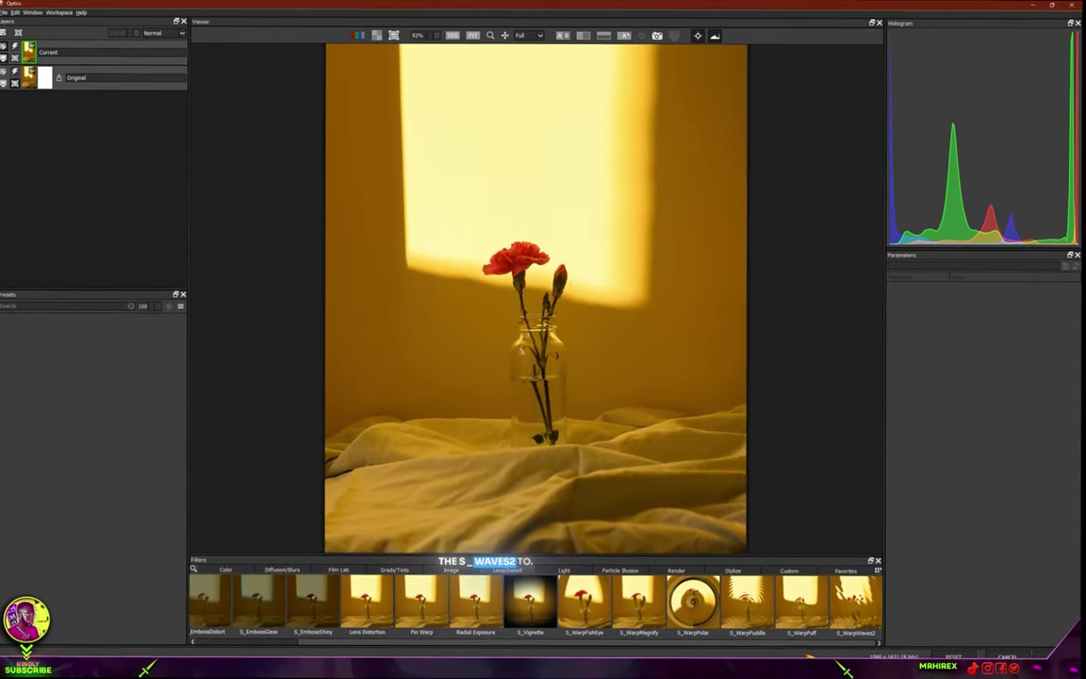
{"action": "left_click", "coordinate": [876, 622]}
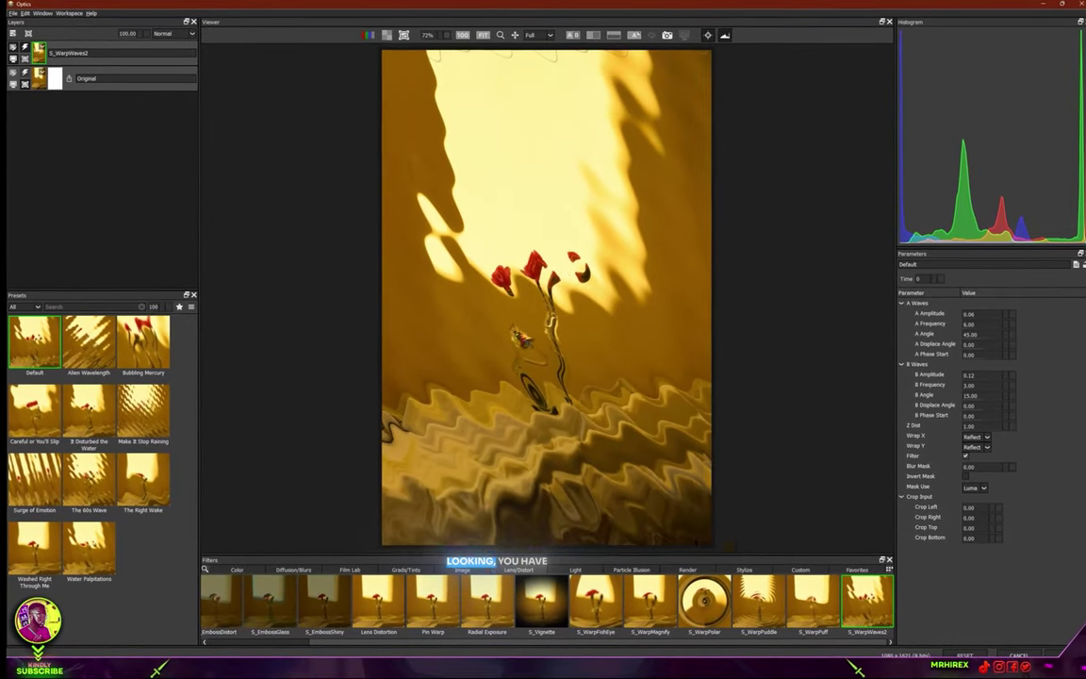
Step: Set the A Amplitude to 2.00 and the A Frequency to 38.75, and inspect the striped pattern up close
{"action": "scroll", "coordinate": [537, 163], "scroll_direction": "up", "scroll_amount": 3}
{"action": "scroll", "coordinate": [536, 162], "scroll_direction": "down", "scroll_amount": 2}
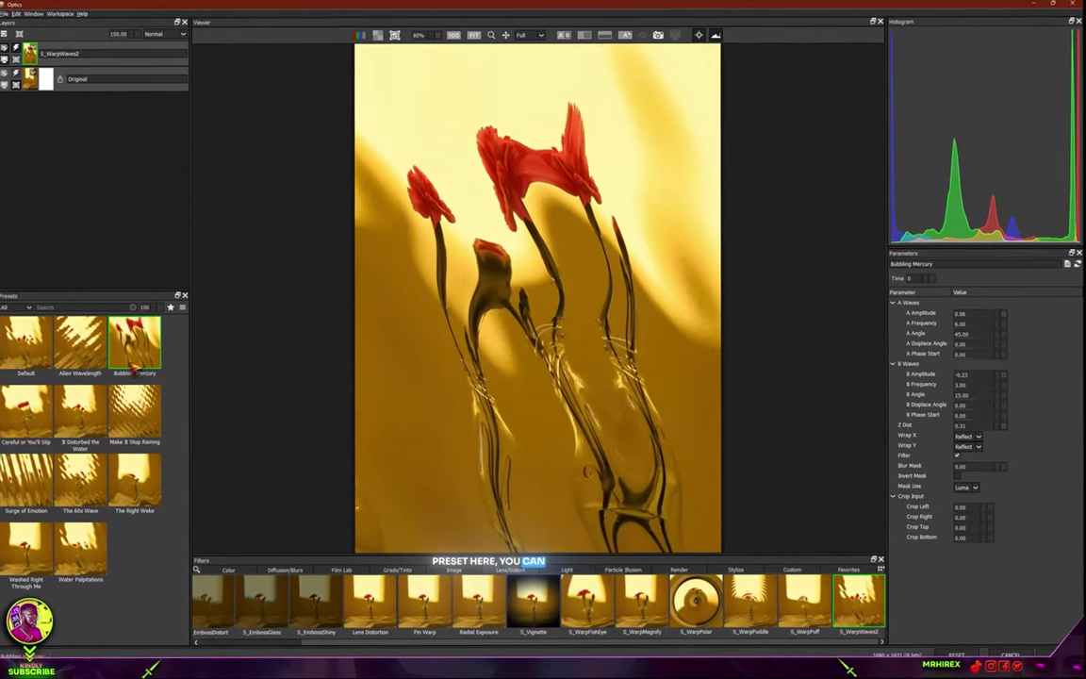
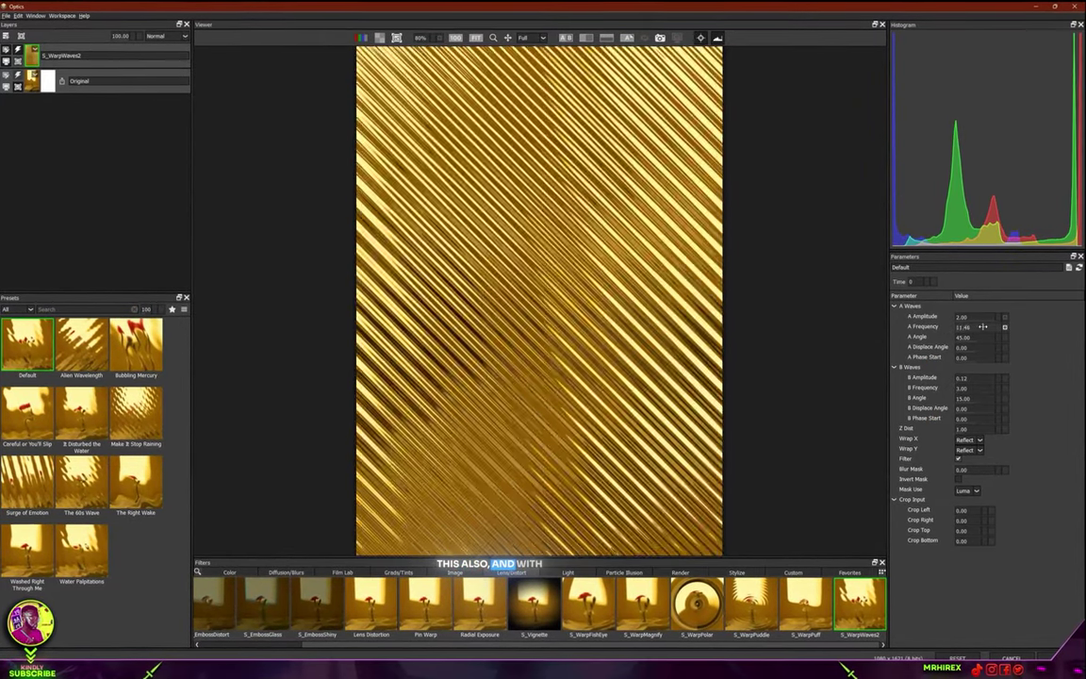
{"action": "left_click_drag", "start_coordinate": [983, 326], "coordinate": [1005, 327]}
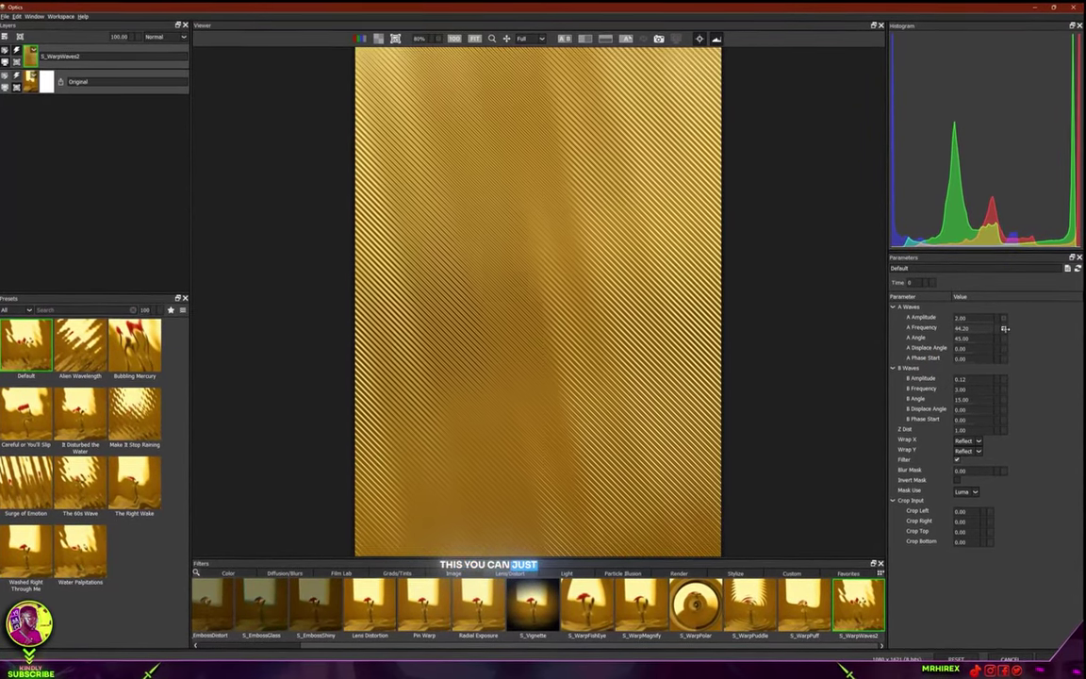
{"action": "scroll", "coordinate": [598, 285], "scroll_direction": "down", "scroll_amount": 2}
{"action": "scroll", "coordinate": [560, 369], "scroll_direction": "up", "scroll_amount": 5}
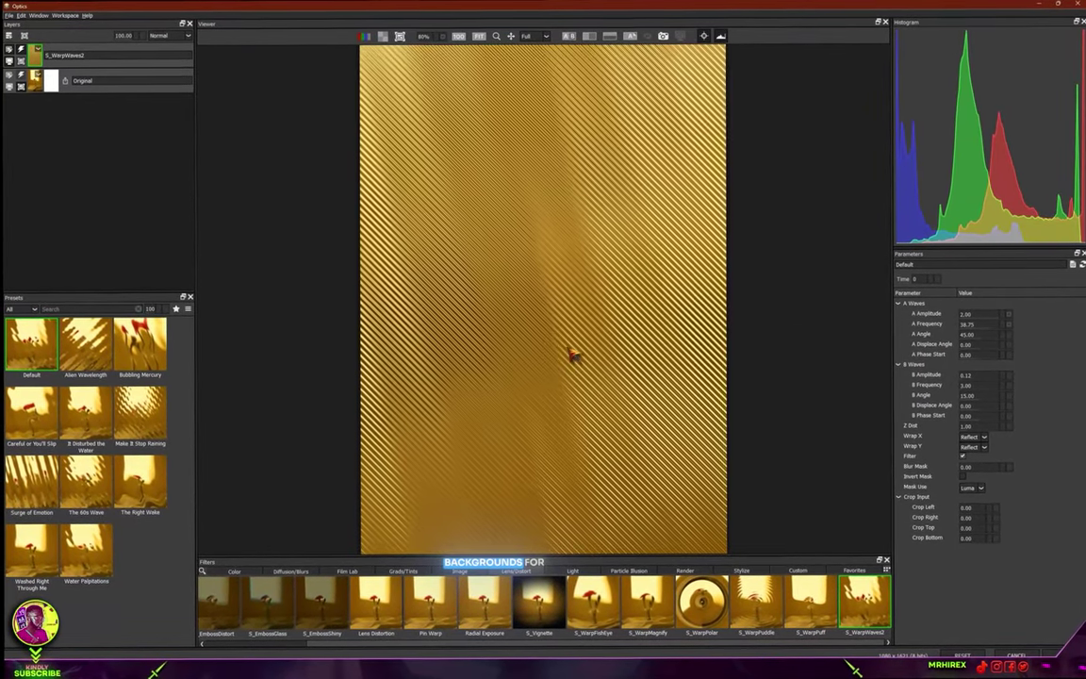
{"action": "scroll", "coordinate": [521, 366], "scroll_direction": "up", "scroll_amount": 2}
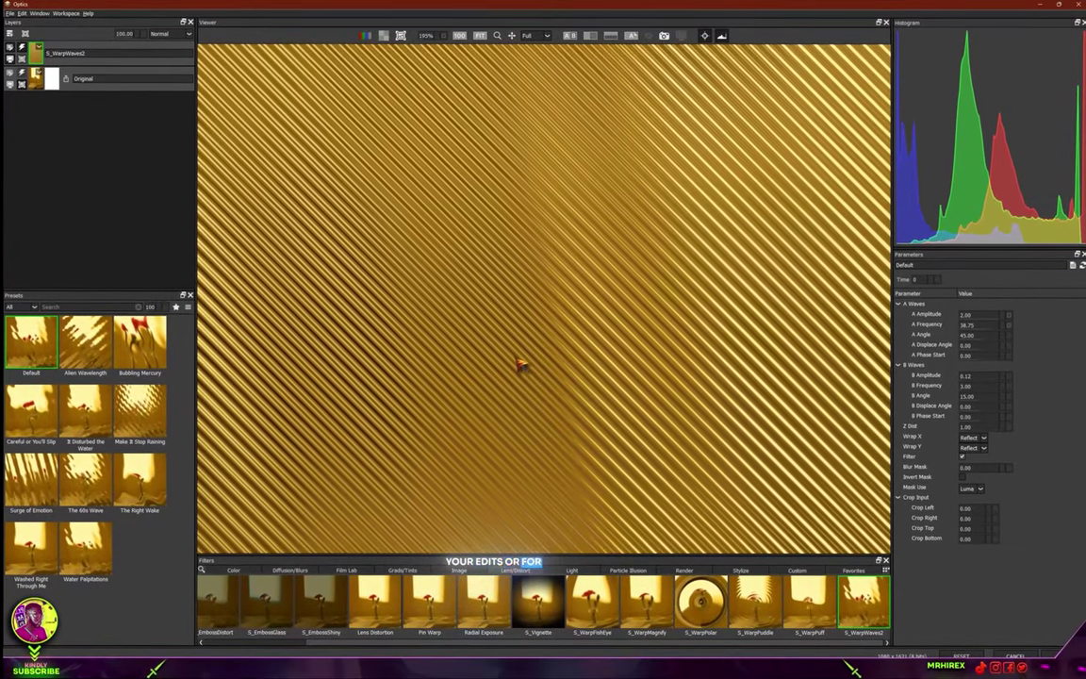
{"action": "scroll", "coordinate": [519, 368], "scroll_direction": "down", "scroll_amount": 3}
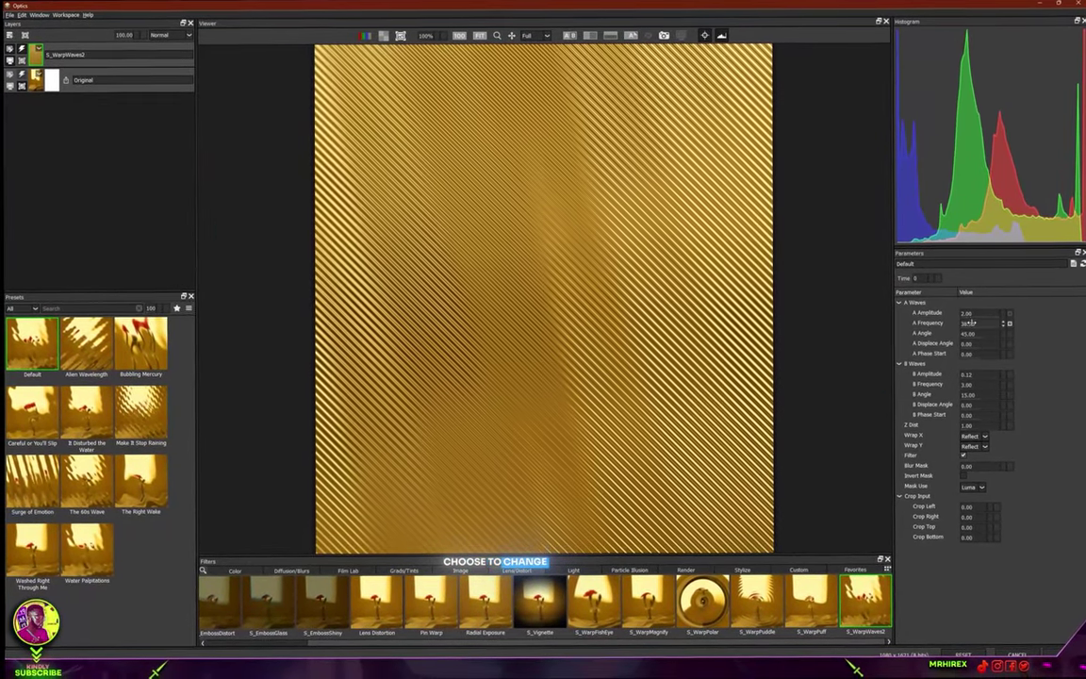
Step: Set A Angle to 98, A Displace Angle to 40, A Phase Start to -1.09, B Amplitude to 1.42 and B Frequency to 37.70
{"action": "left_click_drag", "start_coordinate": [966, 335], "coordinate": [1001, 336]}
{"action": "scroll", "coordinate": [692, 366], "scroll_direction": "down", "scroll_amount": 3}
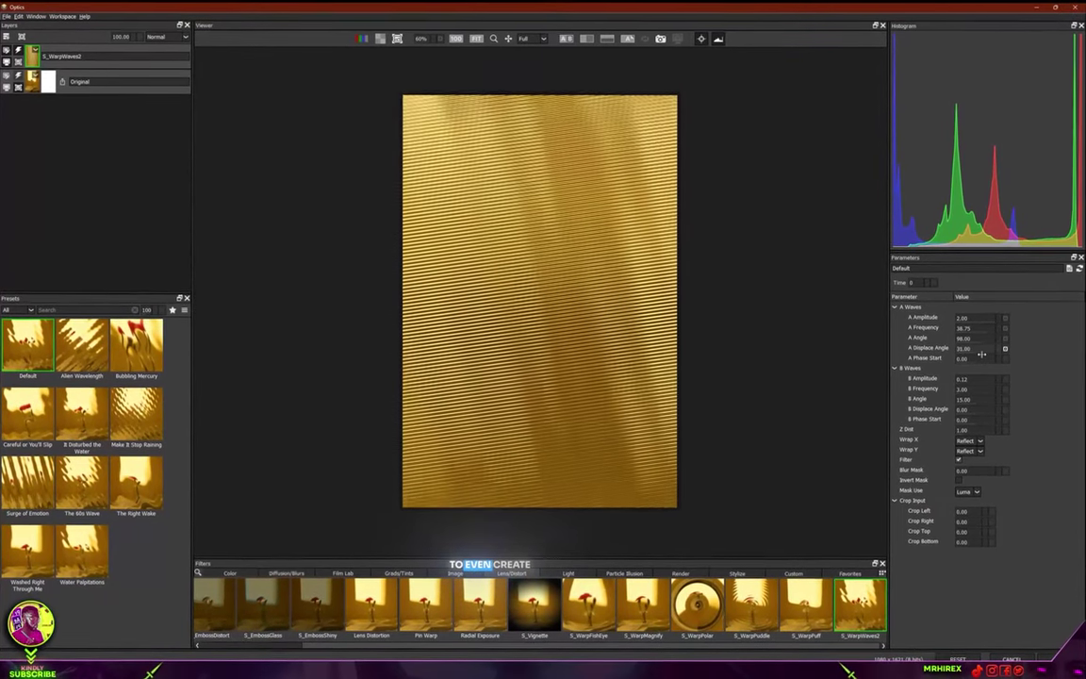
{"action": "left_click_drag", "start_coordinate": [980, 357], "coordinate": [968, 392]}
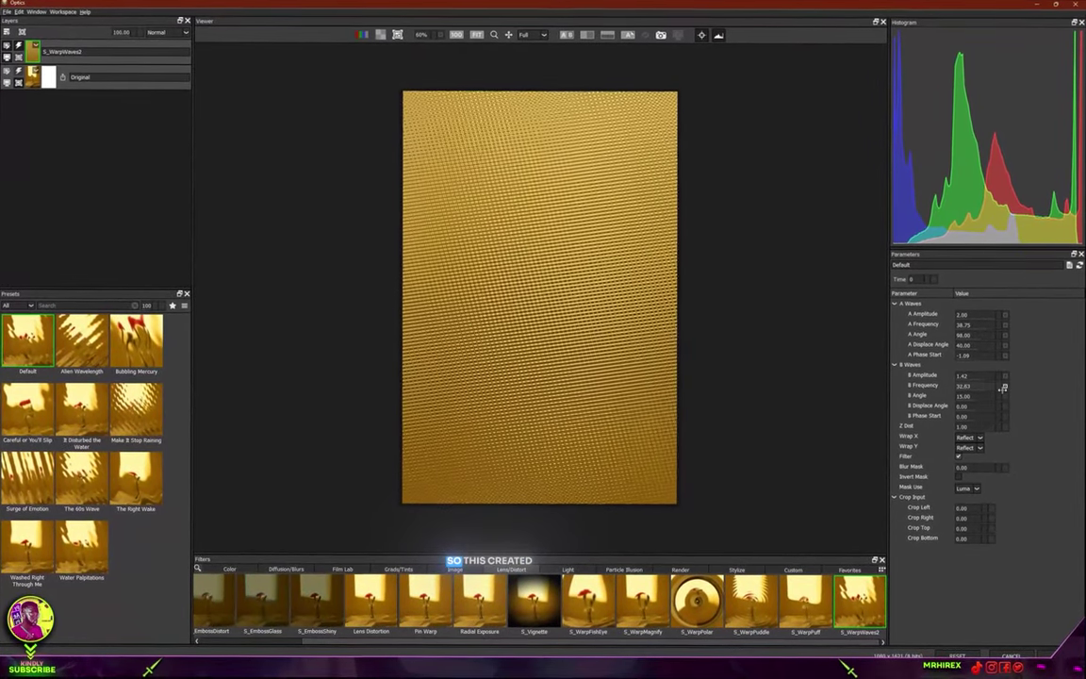
{"action": "scroll", "coordinate": [594, 319], "scroll_direction": "up", "scroll_amount": 10}
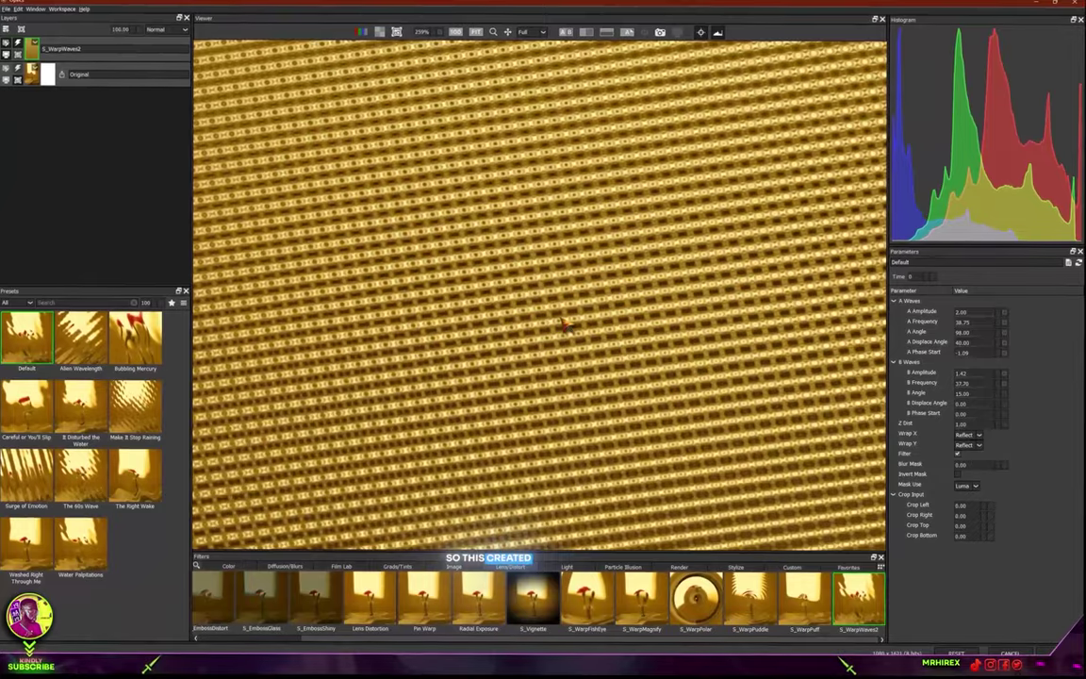
Step: Inspect the woven gold pattern at different magnifications and set Z Dist to 0.50
{"action": "scroll", "coordinate": [561, 327], "scroll_direction": "down", "scroll_amount": 10}
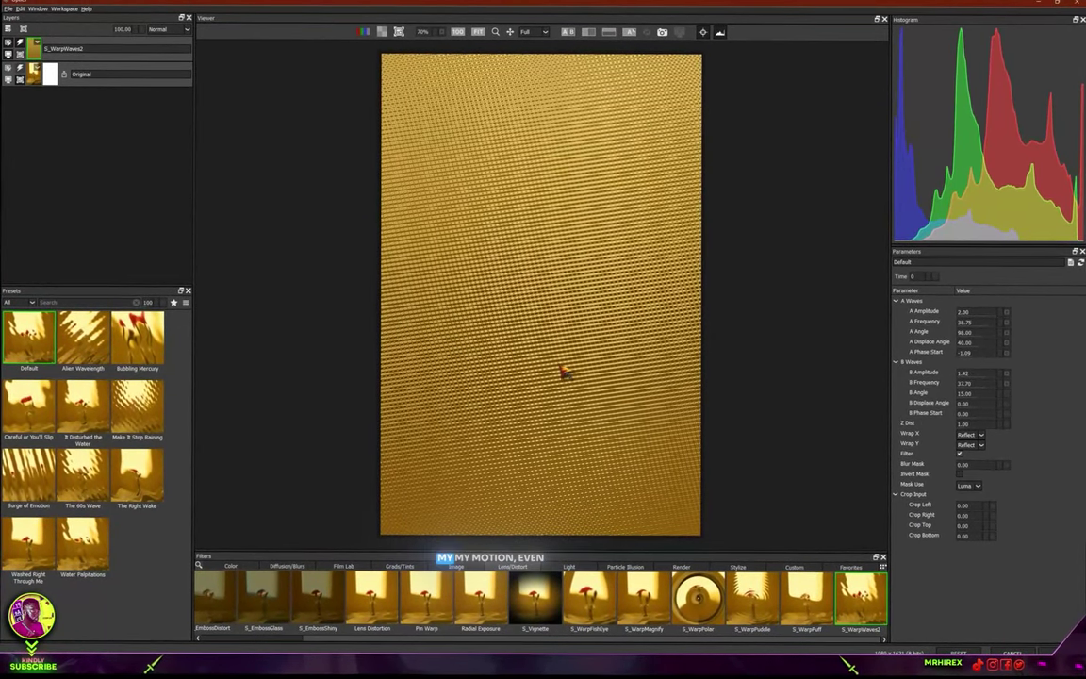
{"action": "scroll", "coordinate": [561, 380], "scroll_direction": "up", "scroll_amount": 4}
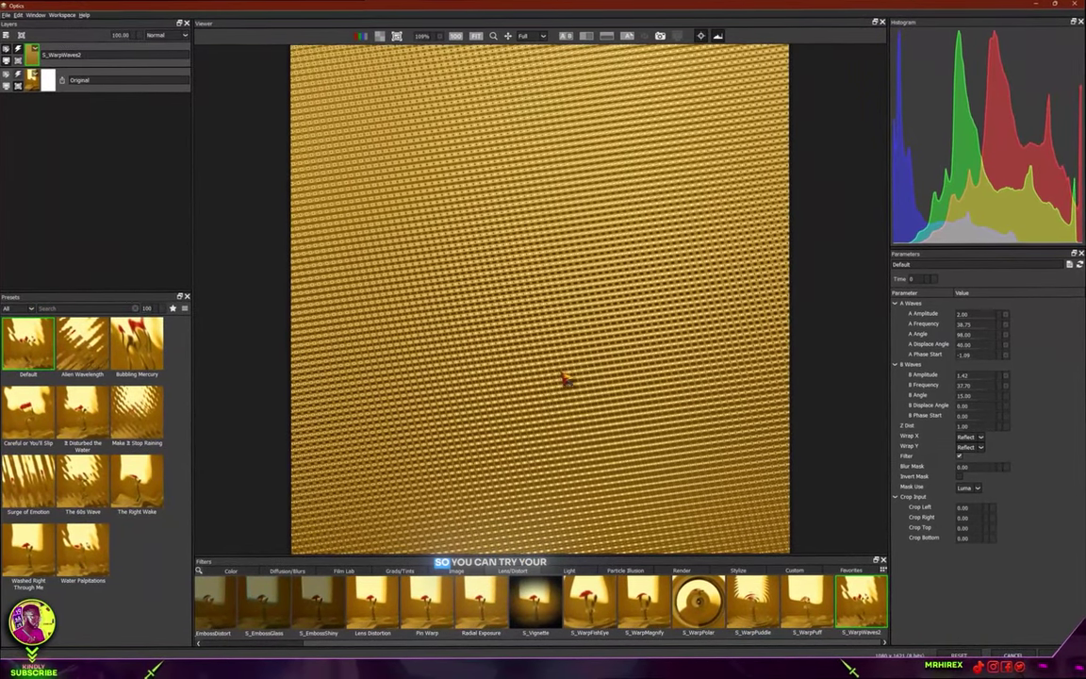
{"action": "scroll", "coordinate": [561, 380], "scroll_direction": "down", "scroll_amount": 2}
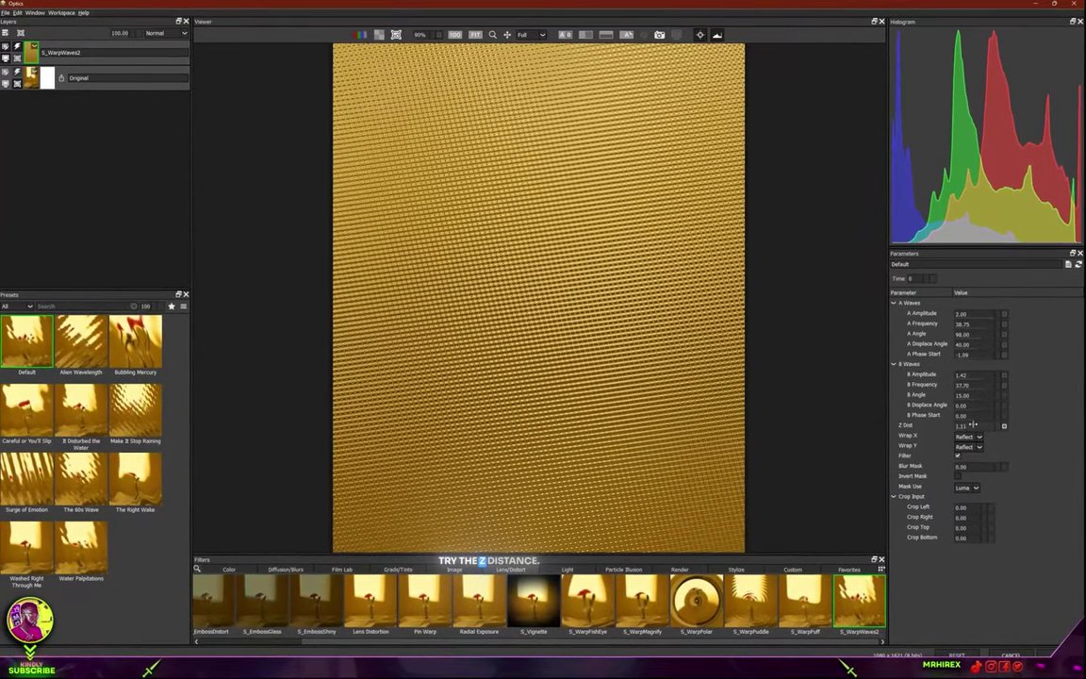
{"action": "mouse_move", "coordinate": [973, 424]}
{"action": "left_mouse_down"}
{"action": "mouse_move", "coordinate": [988, 429]}
{"action": "mouse_move", "coordinate": [961, 431]}
{"action": "mouse_move", "coordinate": [977, 429]}
{"action": "left_mouse_up"}
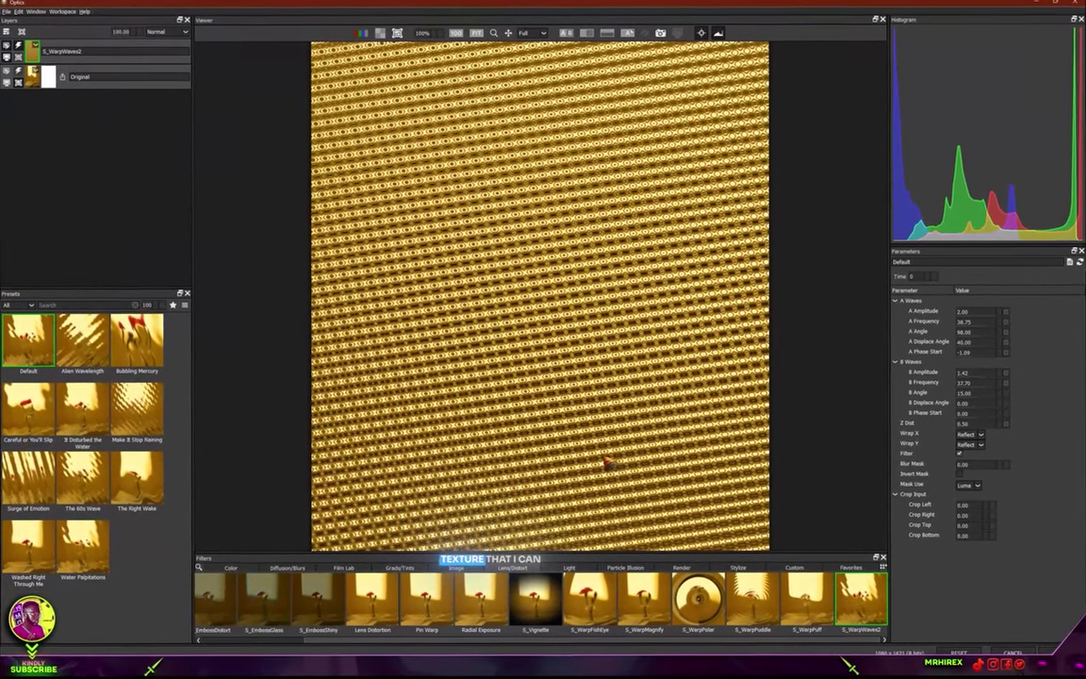
{"action": "scroll", "coordinate": [603, 462], "scroll_direction": "down", "scroll_amount": 3}
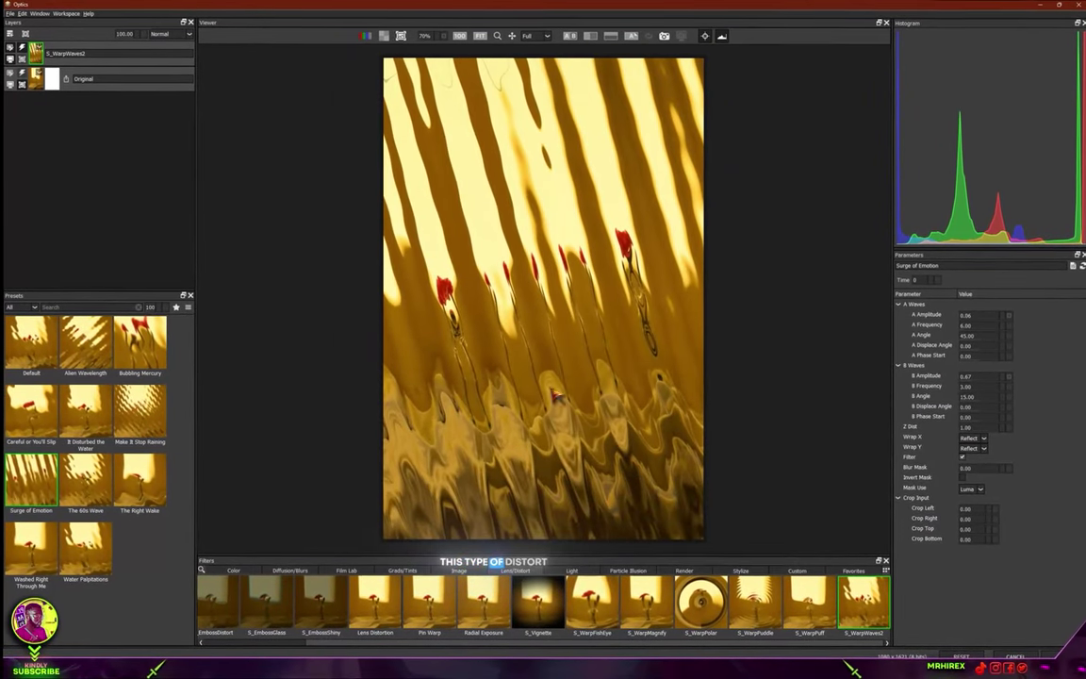
Step: Examine the Surge of Emotion preset's wavy distortion of the flower photo up close
{"action": "scroll", "coordinate": [587, 355], "scroll_direction": "up", "scroll_amount": 3}
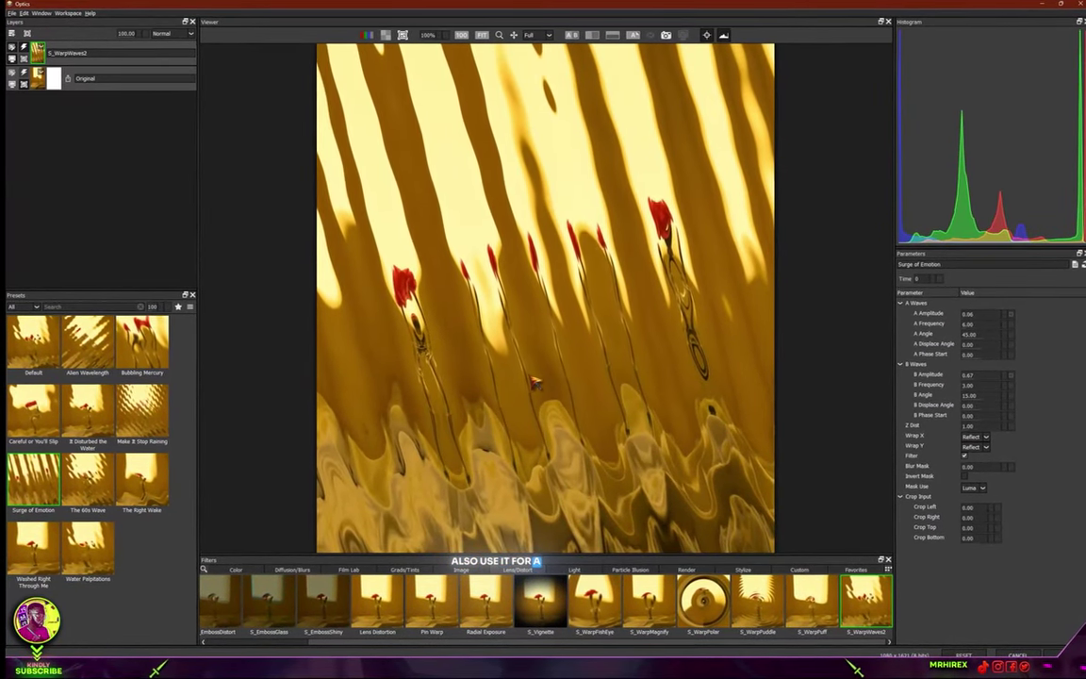
{"action": "scroll", "coordinate": [555, 325], "scroll_direction": "down", "scroll_amount": 2}
{"action": "scroll", "coordinate": [558, 304], "scroll_direction": "up", "scroll_amount": 1}
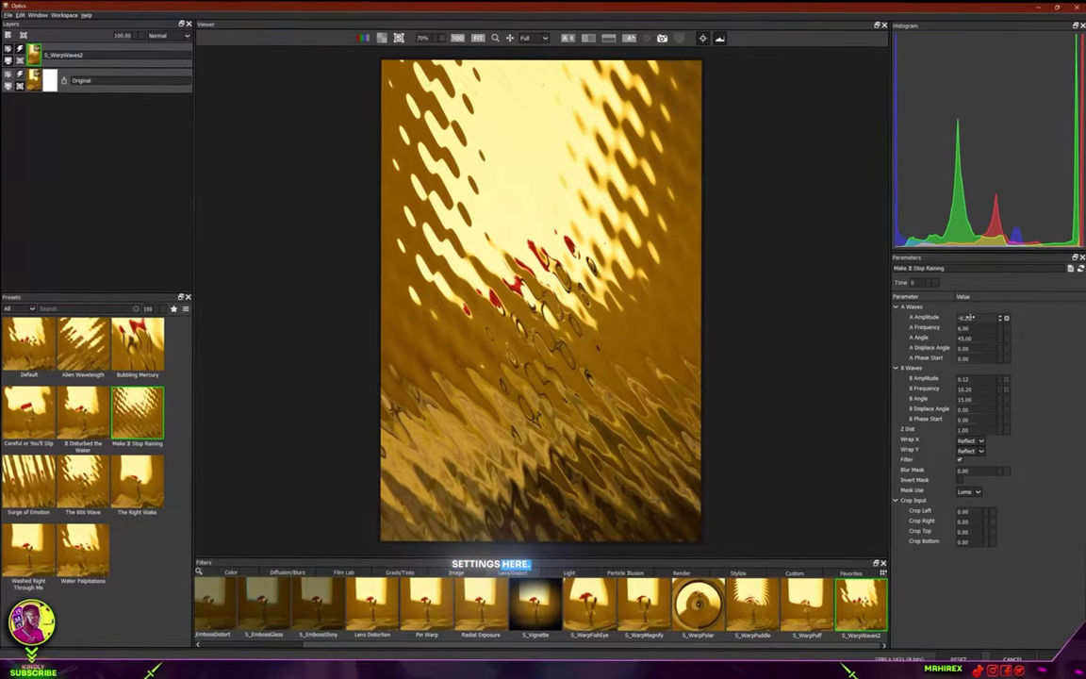
Step: On the Make It Stop Raining preset, set A Amplitude to 1.52 and A Frequency to 42.65, adjust B Displace Angle and B Frequency, and apply the filter
{"action": "left_click_drag", "start_coordinate": [1005, 316], "coordinate": [1020, 333]}
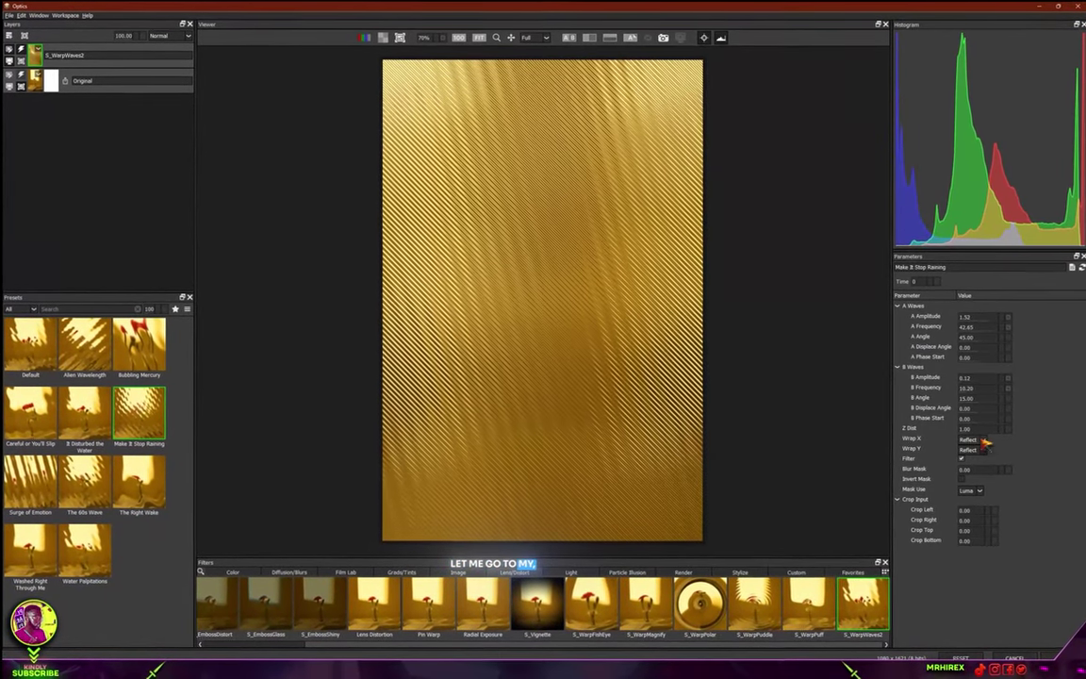
{"action": "left_click_drag", "start_coordinate": [1001, 409], "coordinate": [987, 408]}
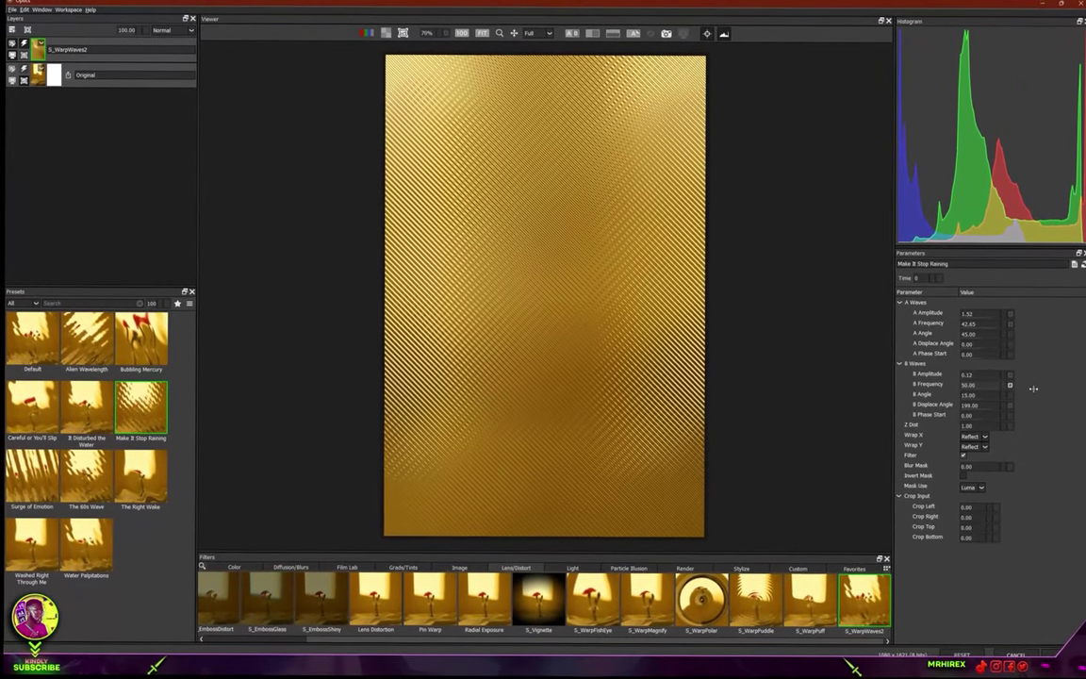
{"action": "left_click_drag", "start_coordinate": [961, 390], "coordinate": [975, 388]}
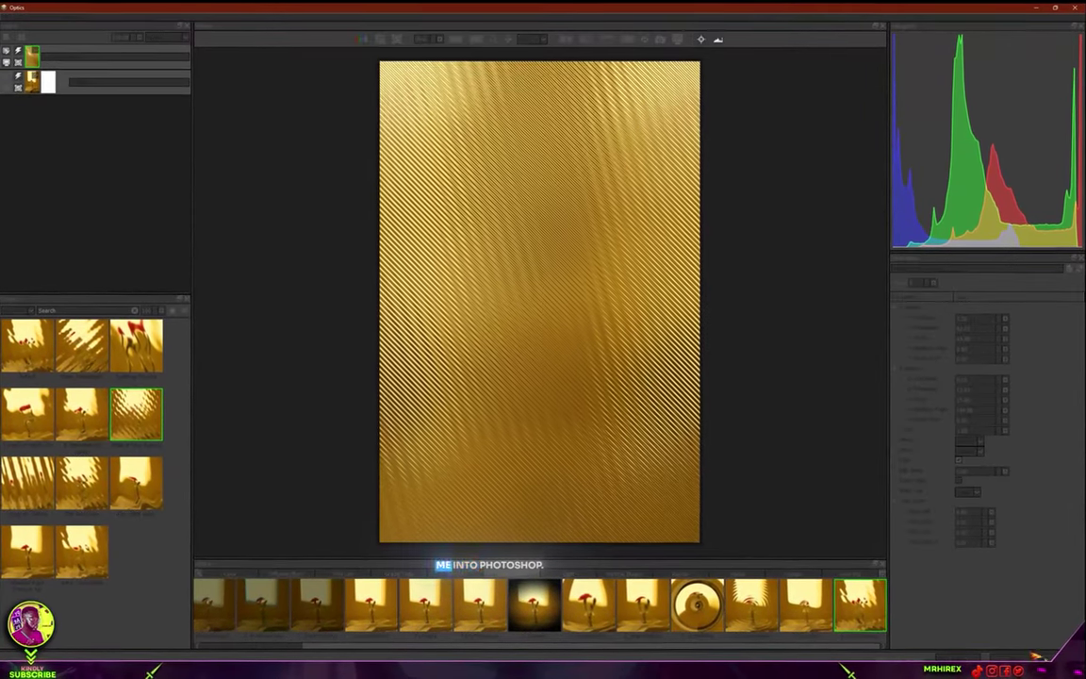
{"action": "key", "text": "Return"}
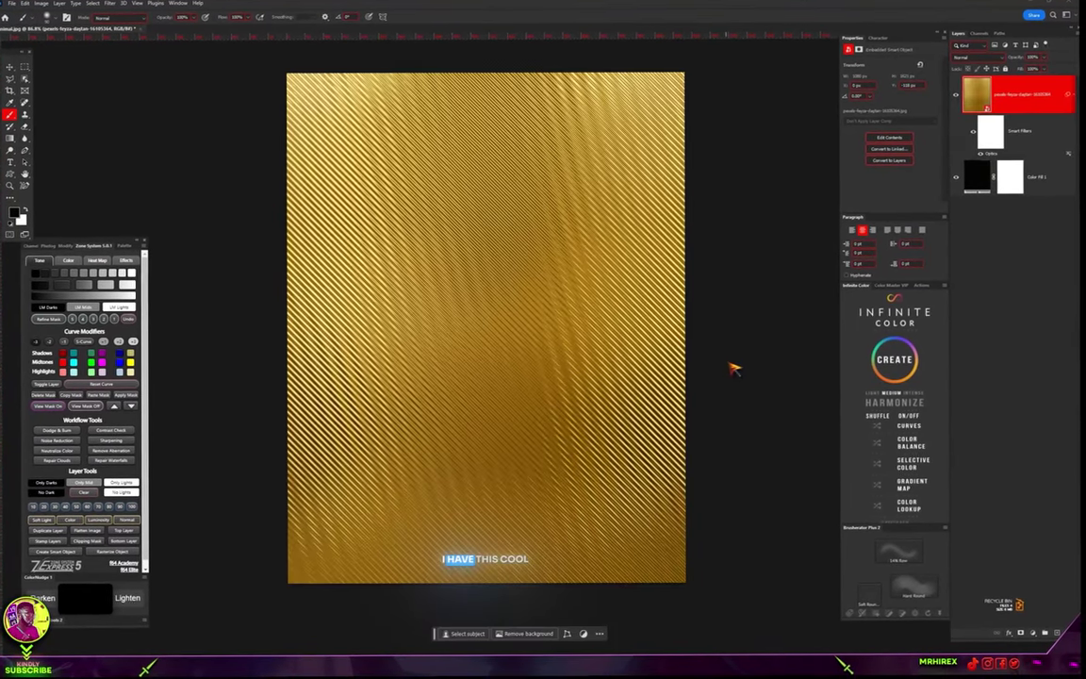
Step: Inspect the applied gold stripe texture on the Photoshop canvas at different magnifications
{"action": "scroll", "coordinate": [717, 376], "scroll_direction": "down", "scroll_amount": 3}
{"action": "scroll", "coordinate": [559, 384], "scroll_direction": "up", "scroll_amount": 3}
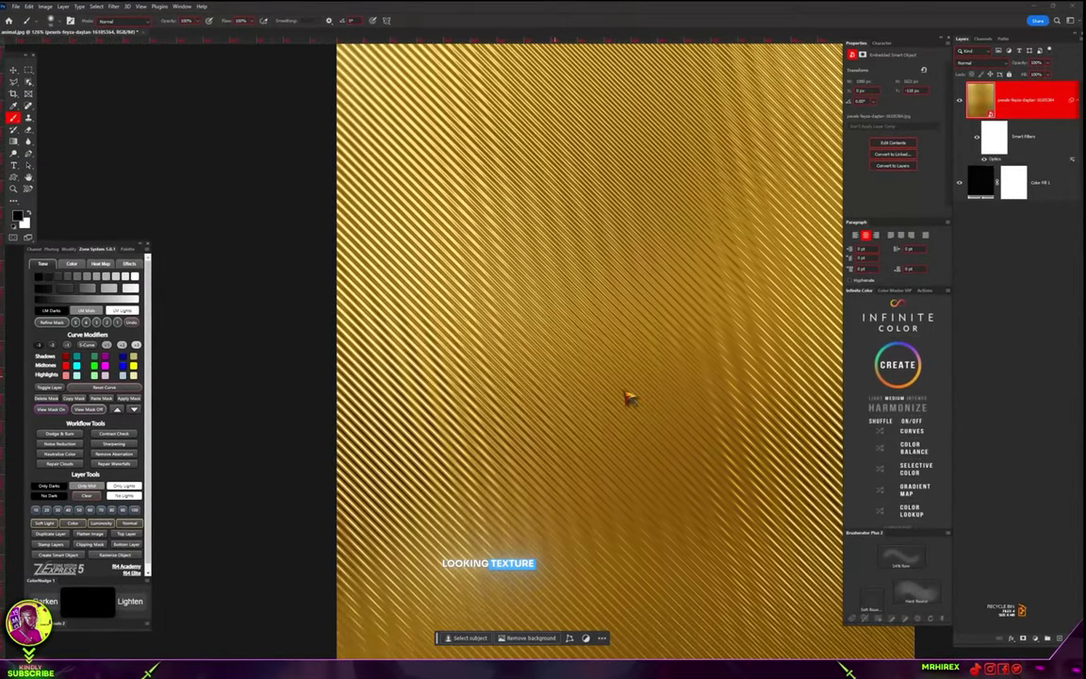
{"action": "scroll", "coordinate": [453, 377], "scroll_direction": "up", "scroll_amount": 3}
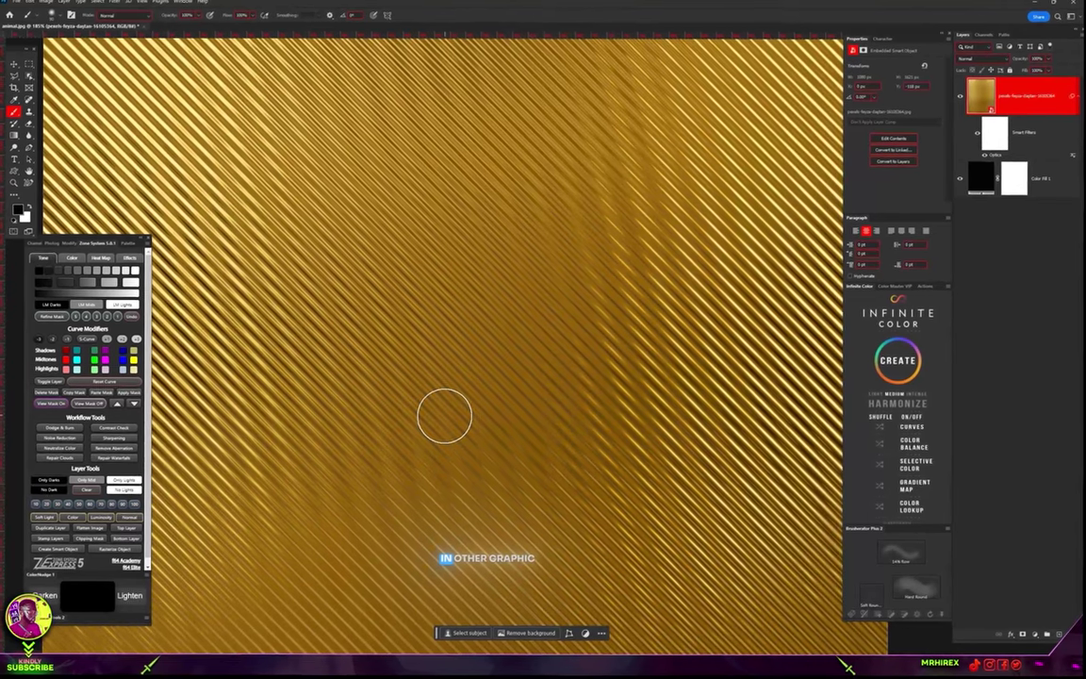
{"action": "scroll", "coordinate": [453, 415], "scroll_direction": "down", "scroll_amount": 3}
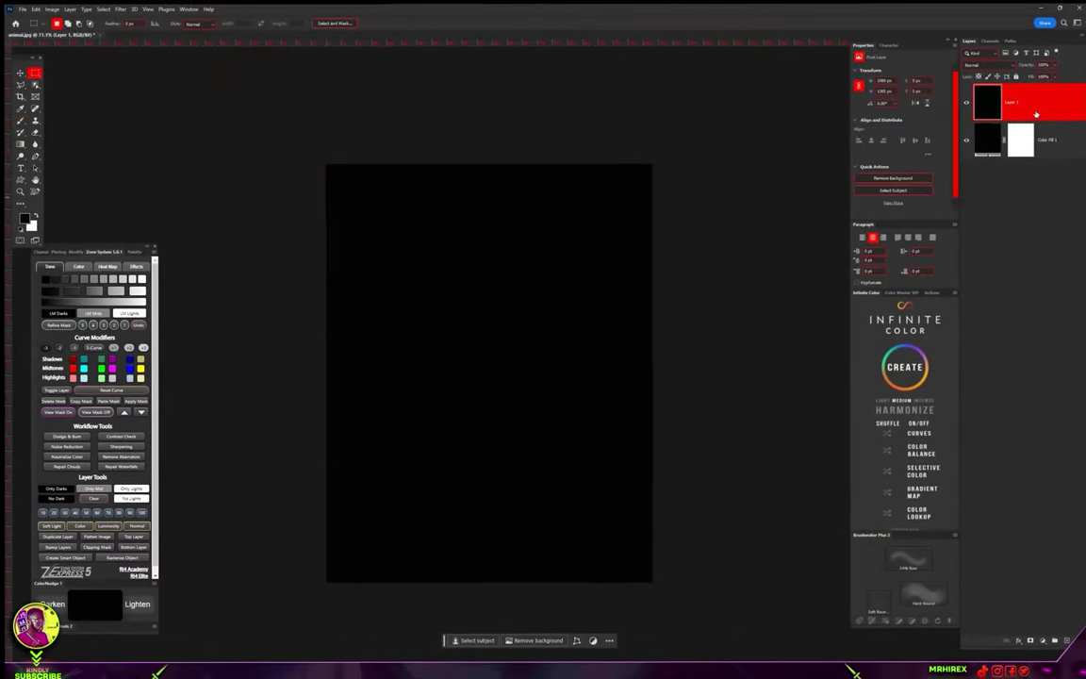
Step: Convert the solid black Layer 1 to a smart object
{"action": "right_click", "coordinate": [1028, 115]}
{"action": "key", "text": "Escape"}
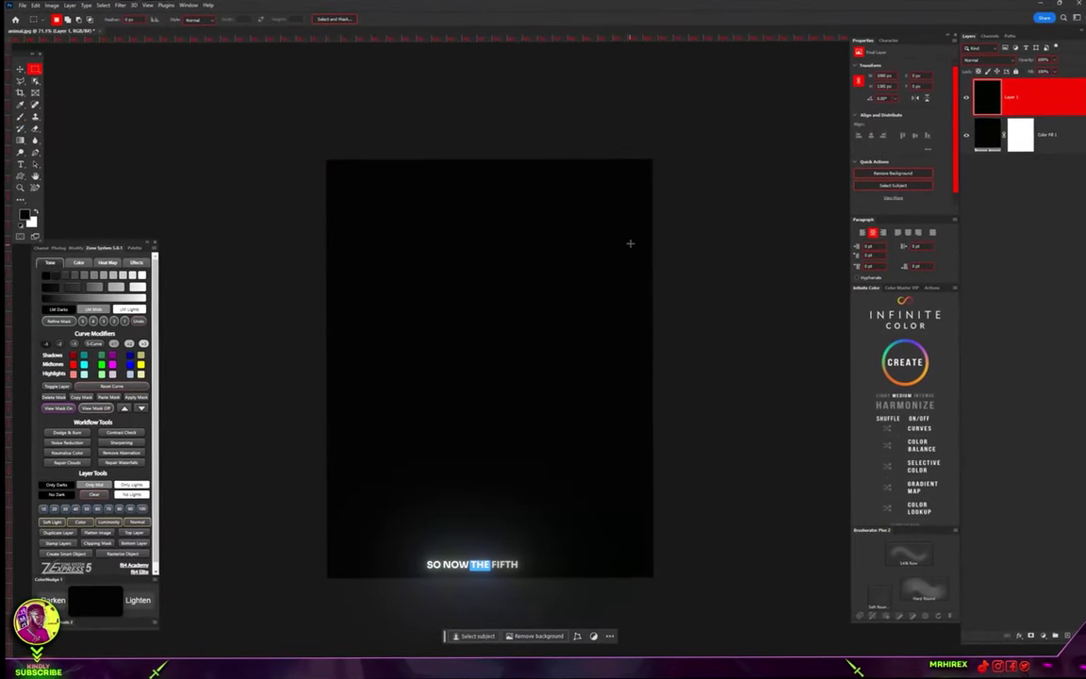
{"action": "scroll", "coordinate": [623, 305], "scroll_direction": "up", "scroll_amount": 1}
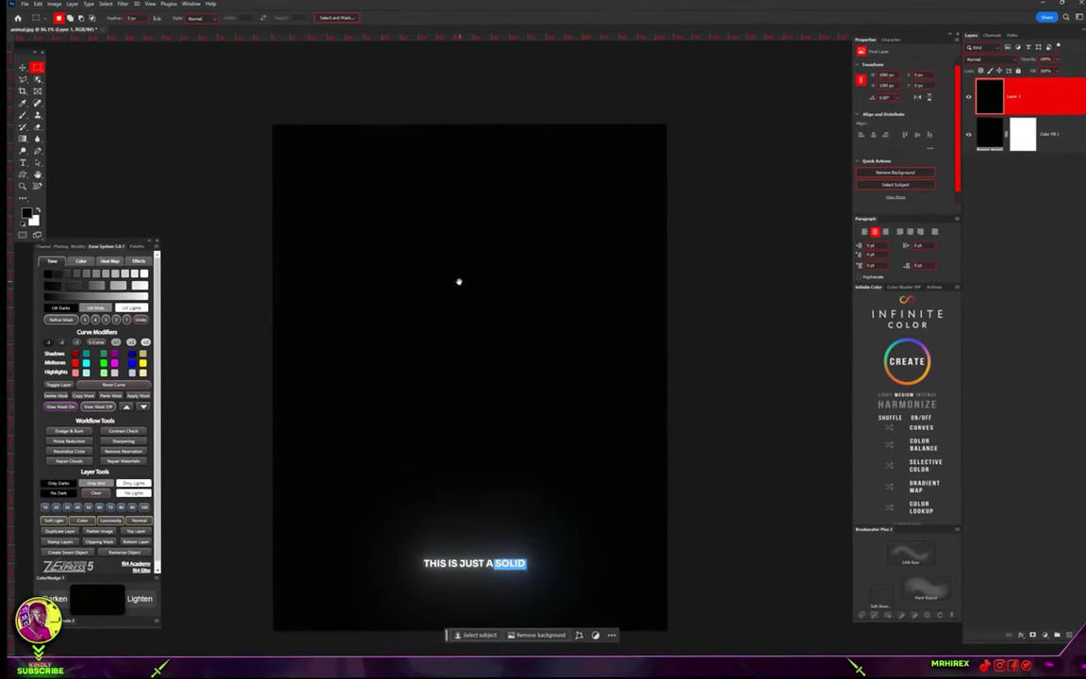
{"action": "left_click_drag", "start_coordinate": [458, 281], "coordinate": [493, 243]}
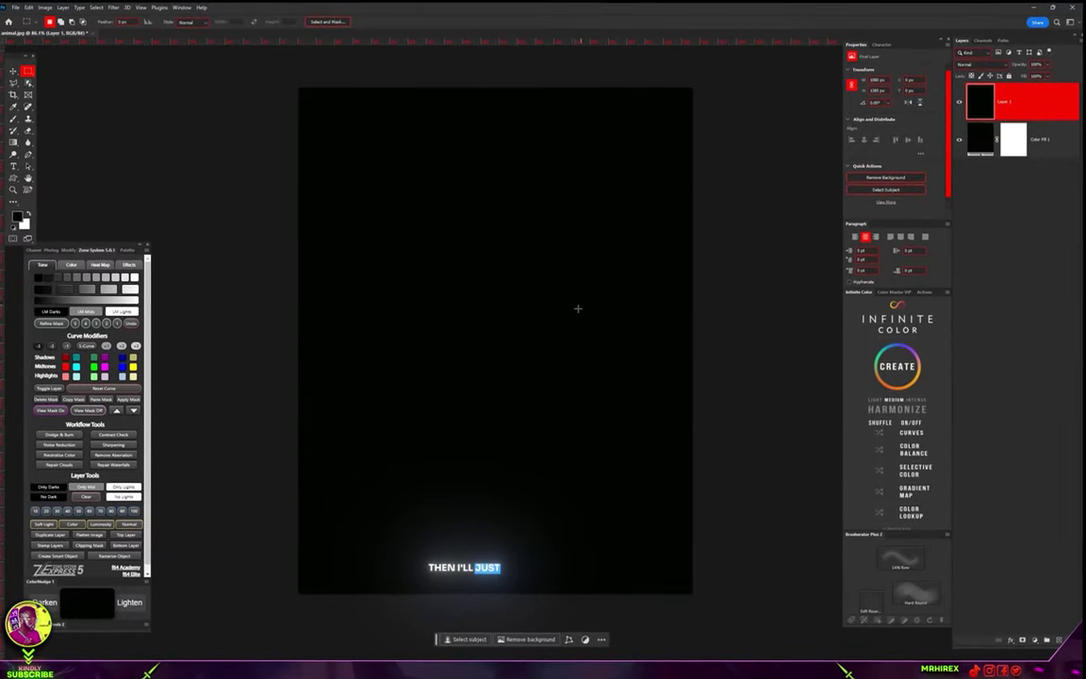
{"action": "right_click", "coordinate": [1009, 97]}
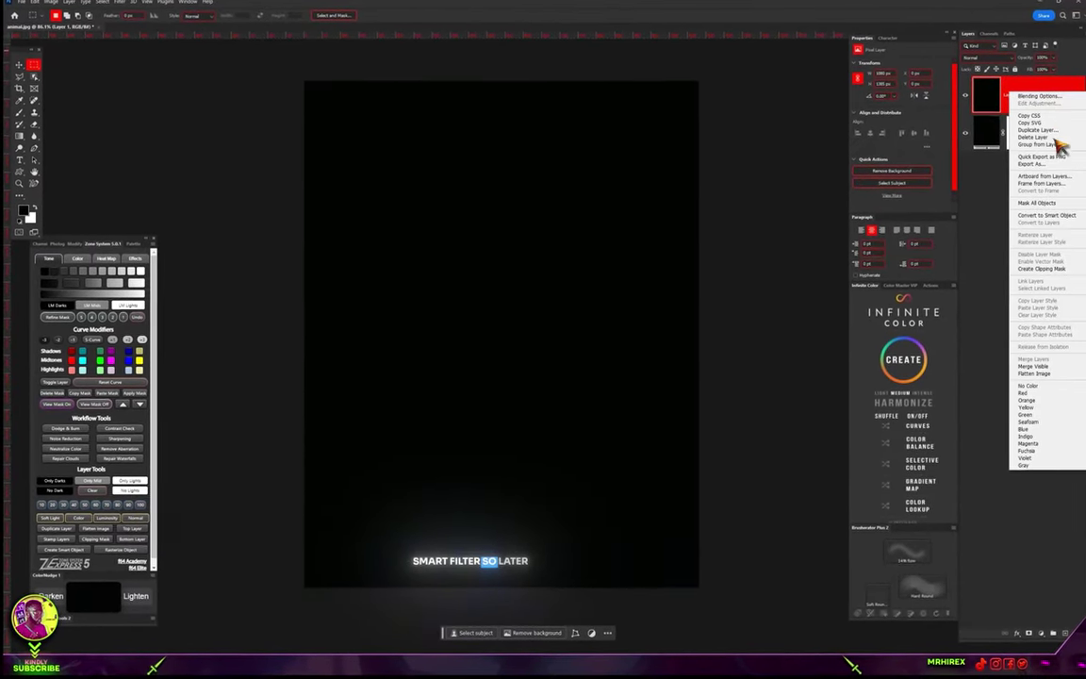
{"action": "left_click", "coordinate": [1036, 215]}
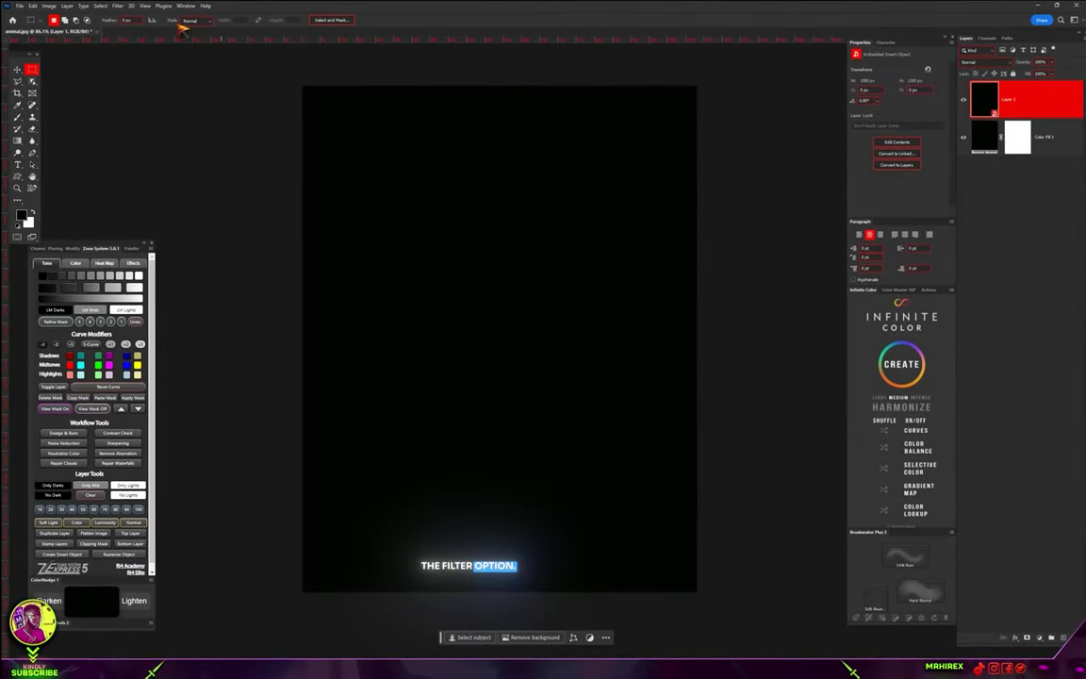
Step: Open Alien Skin Eye Candy 7 on the smart object with the Animal Fur effect and look closely at the leopard pattern
{"action": "left_click", "coordinate": [117, 6]}
{"action": "mouse_move", "coordinate": [132, 5]}
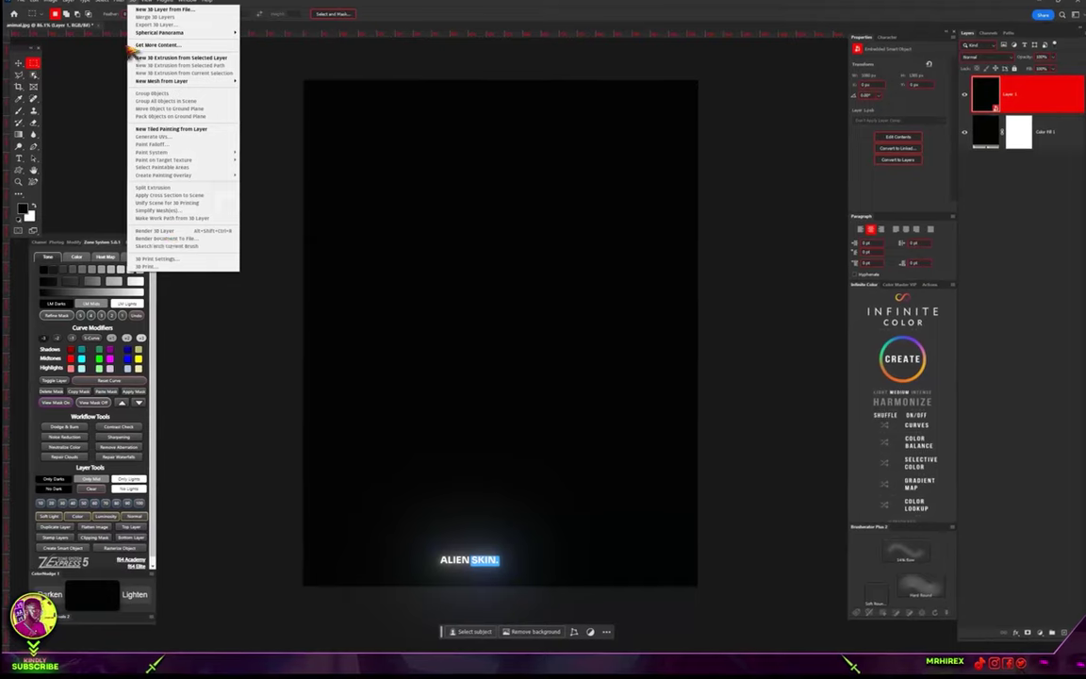
{"action": "mouse_move", "coordinate": [165, 303]}
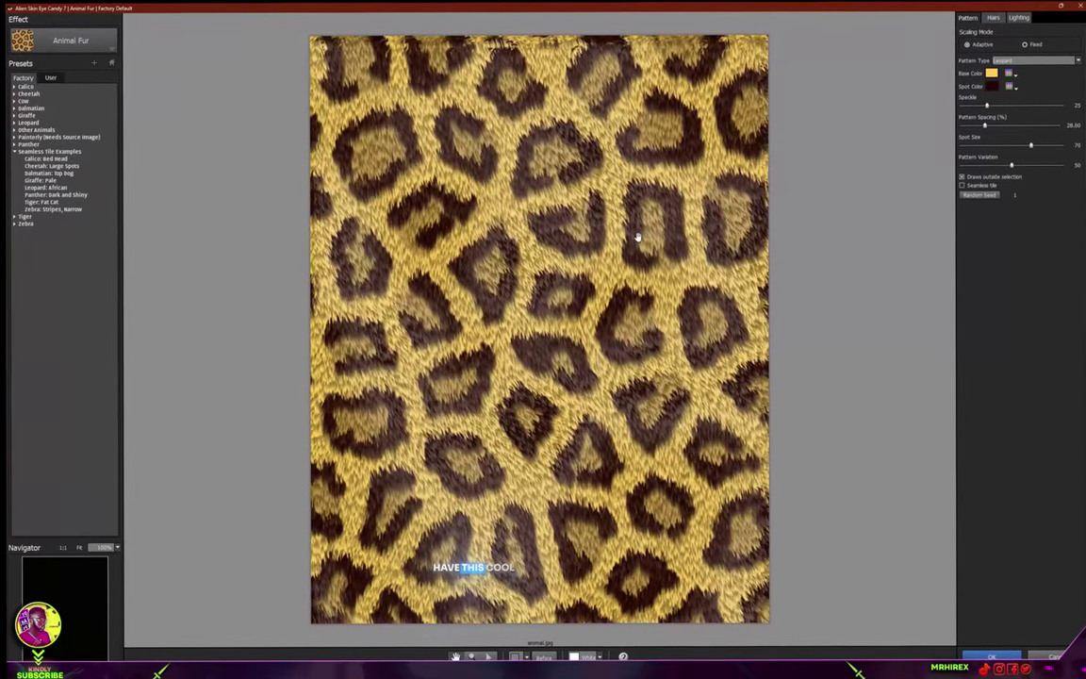
{"action": "scroll", "coordinate": [573, 402], "scroll_direction": "up", "scroll_amount": 4}
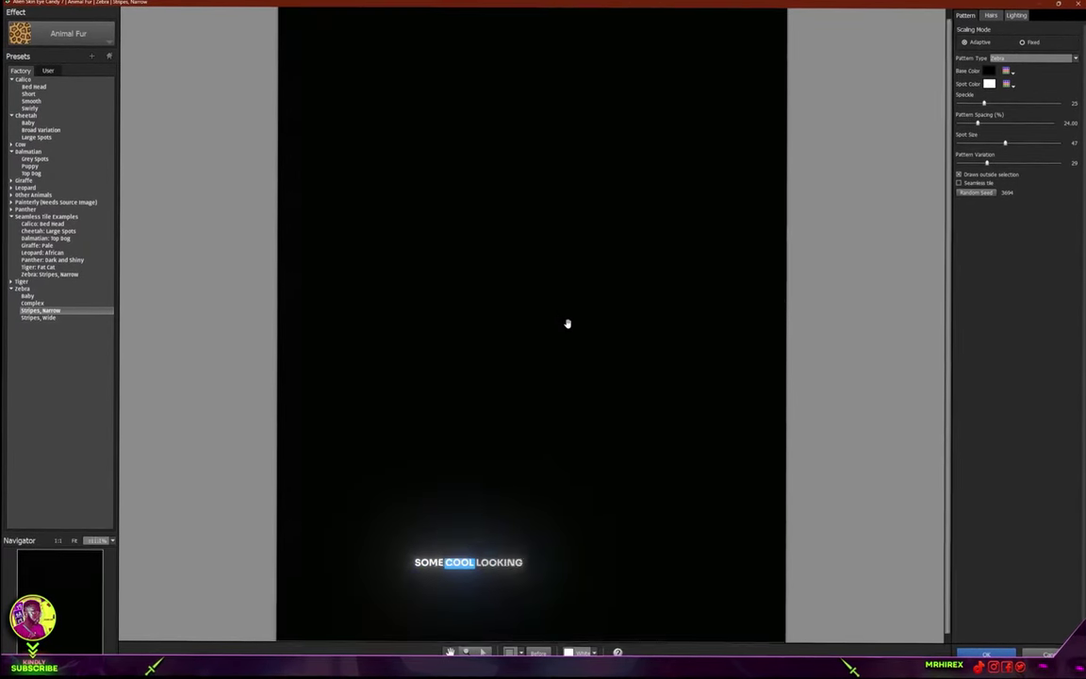
Step: Examine the fur detail of the Zebra Stripes, Narrow preset at different magnifications
{"action": "scroll", "coordinate": [571, 318], "scroll_direction": "up", "scroll_amount": 2}
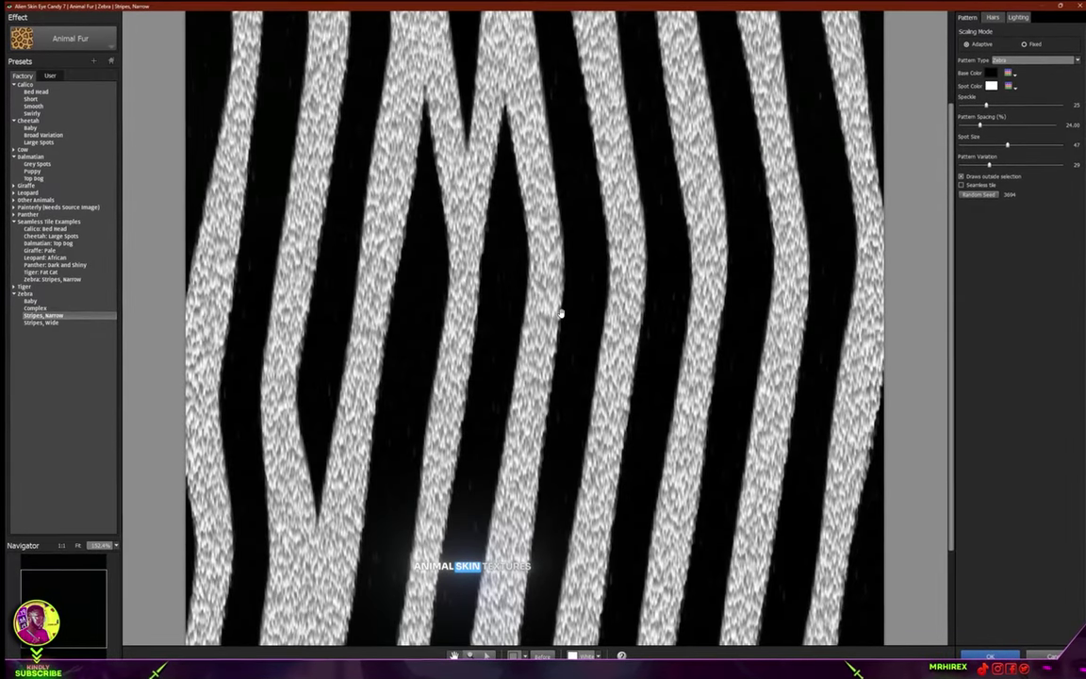
{"action": "scroll", "coordinate": [517, 255], "scroll_direction": "down", "scroll_amount": 3}
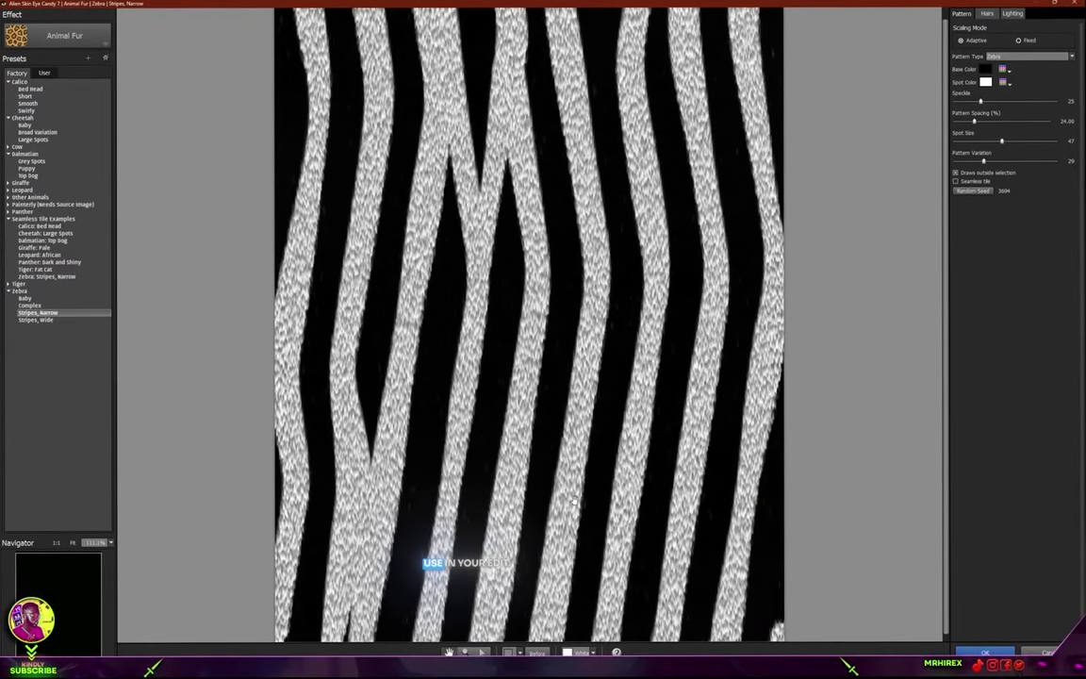
{"action": "scroll", "coordinate": [589, 512], "scroll_direction": "up", "scroll_amount": 3}
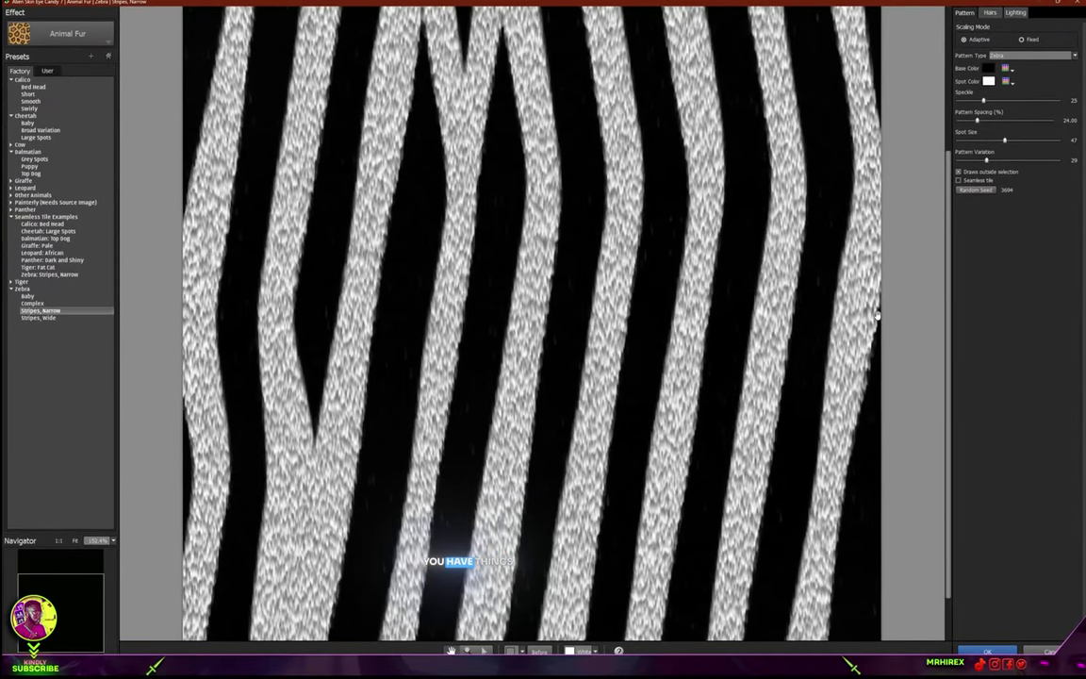
Step: Set the zebra pattern's Speckle to 53 and Pattern Spacing to about 86%, and adjust the spot settings
{"action": "left_click_drag", "start_coordinate": [986, 100], "coordinate": [1037, 103]}
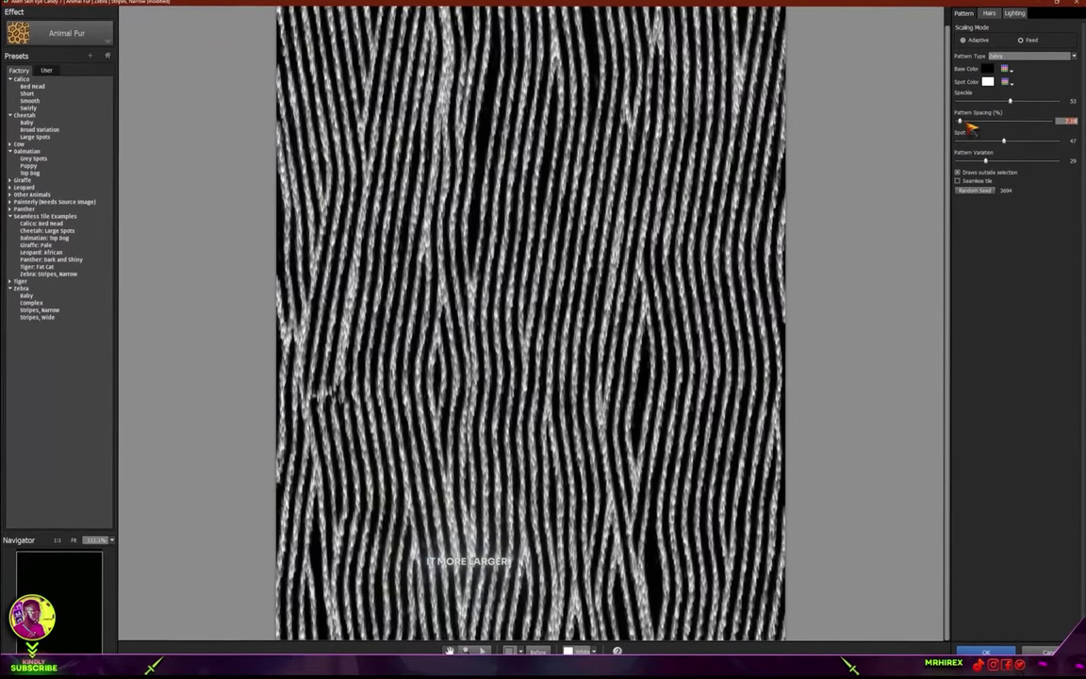
{"action": "left_click_drag", "start_coordinate": [961, 121], "coordinate": [1038, 122]}
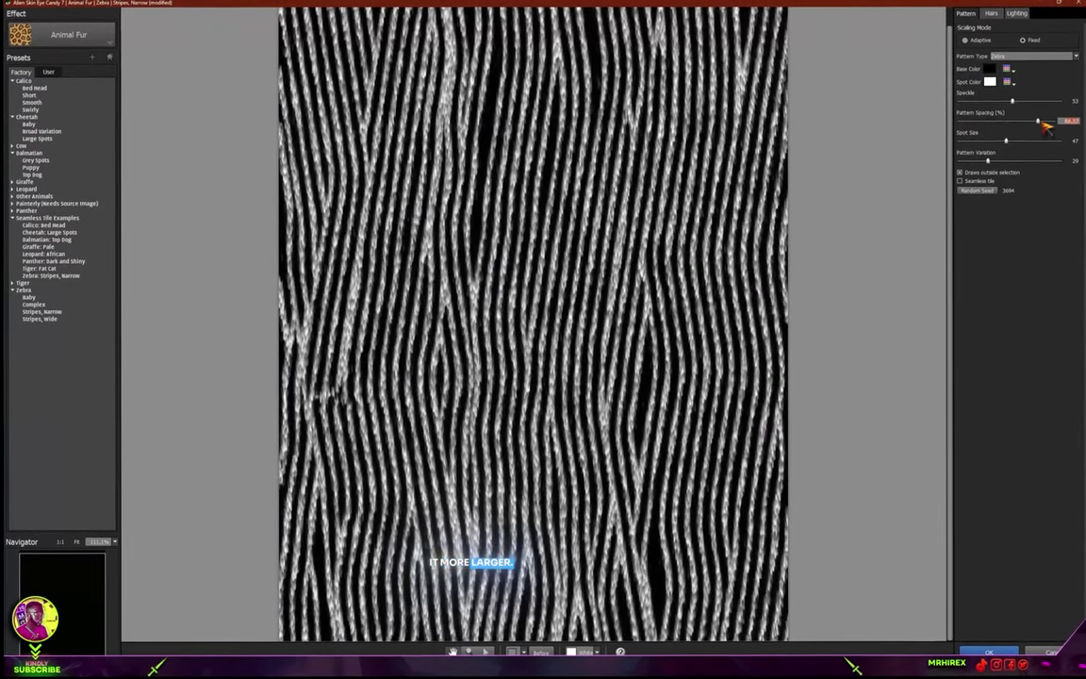
{"action": "scroll", "coordinate": [590, 370], "scroll_direction": "down", "scroll_amount": 2}
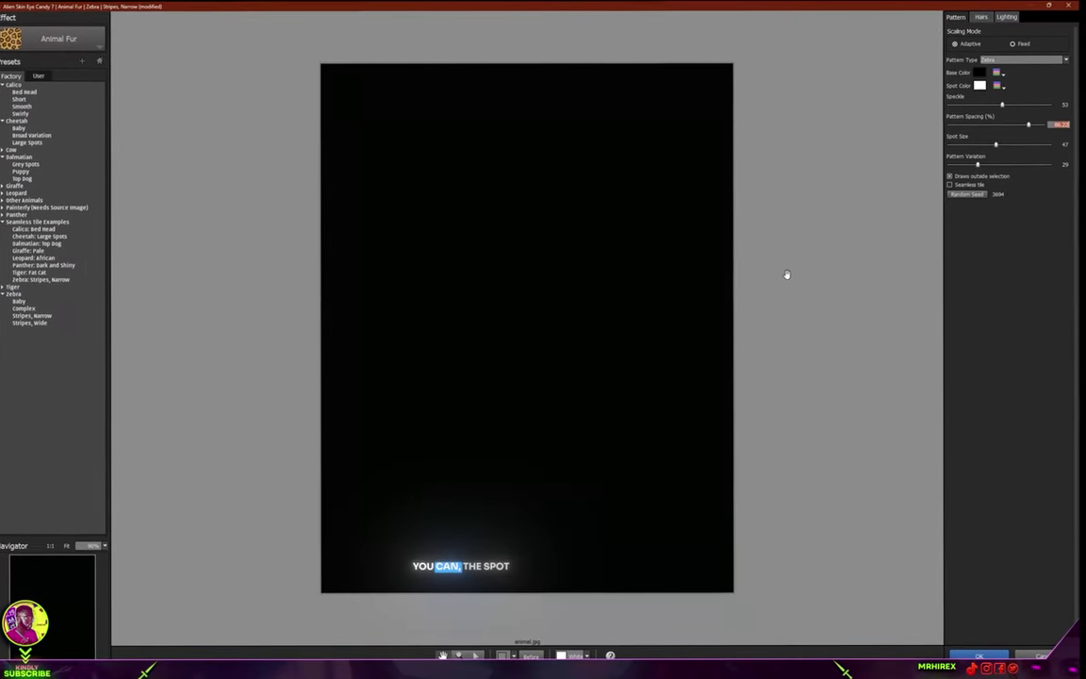
{"action": "left_click_drag", "start_coordinate": [1003, 156], "coordinate": [976, 158]}
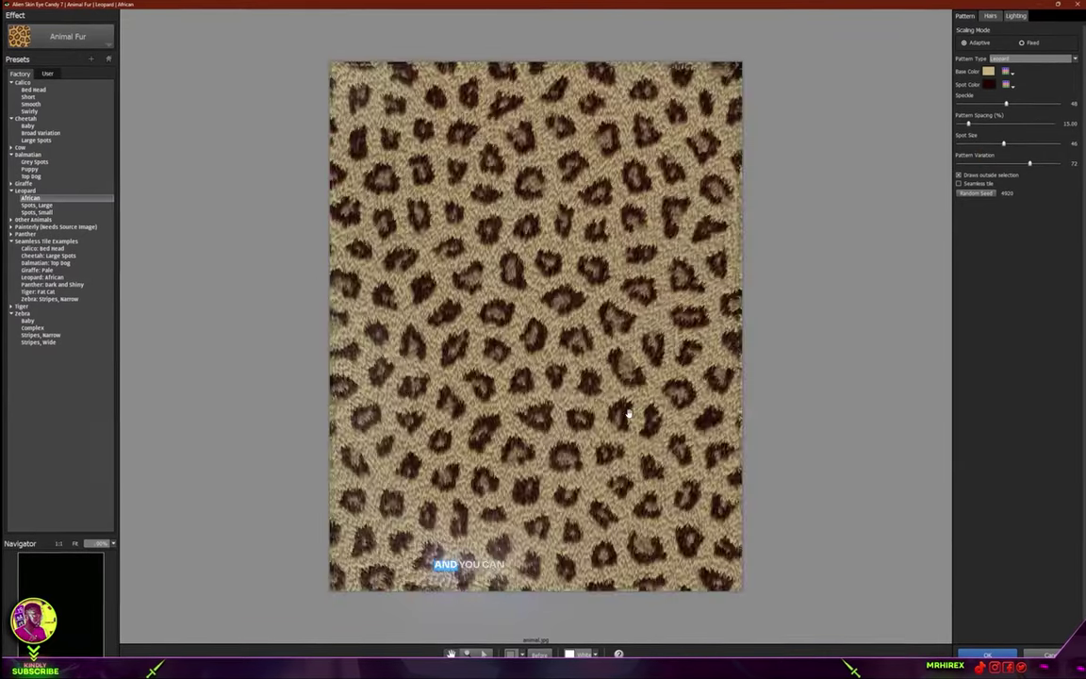
Step: Inspect the African leopard preset up close and switch the fur to the Dalmatian Top Dog preset
{"action": "scroll", "coordinate": [391, 303], "scroll_direction": "up", "scroll_amount": 2}
{"action": "scroll", "coordinate": [504, 410], "scroll_direction": "up", "scroll_amount": 1}
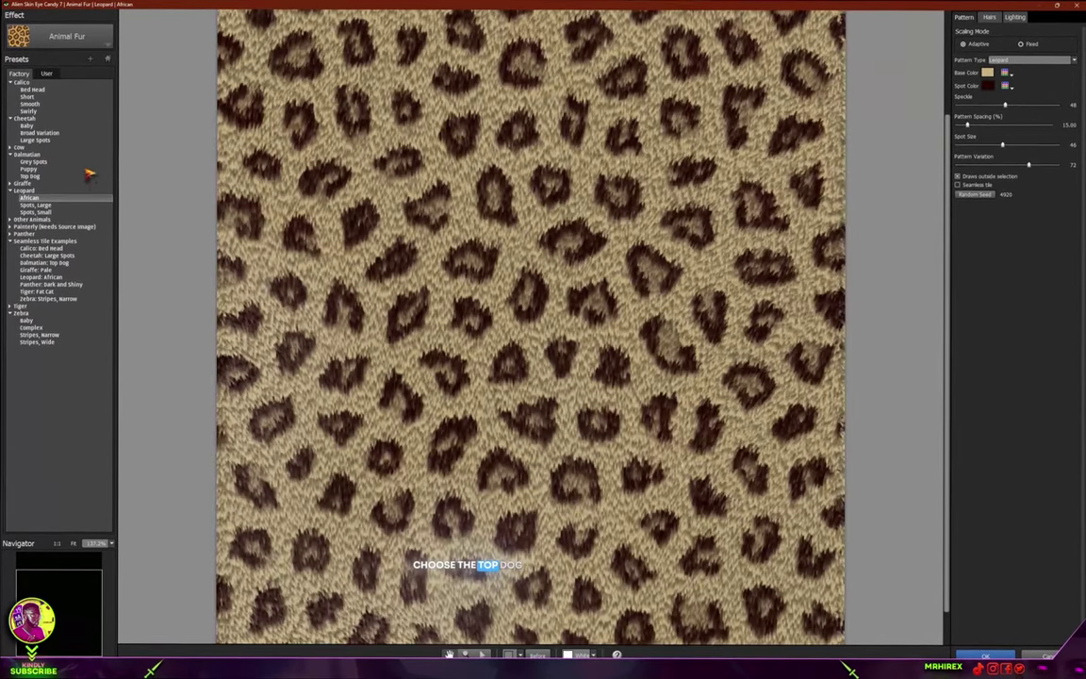
{"action": "left_click", "coordinate": [36, 176]}
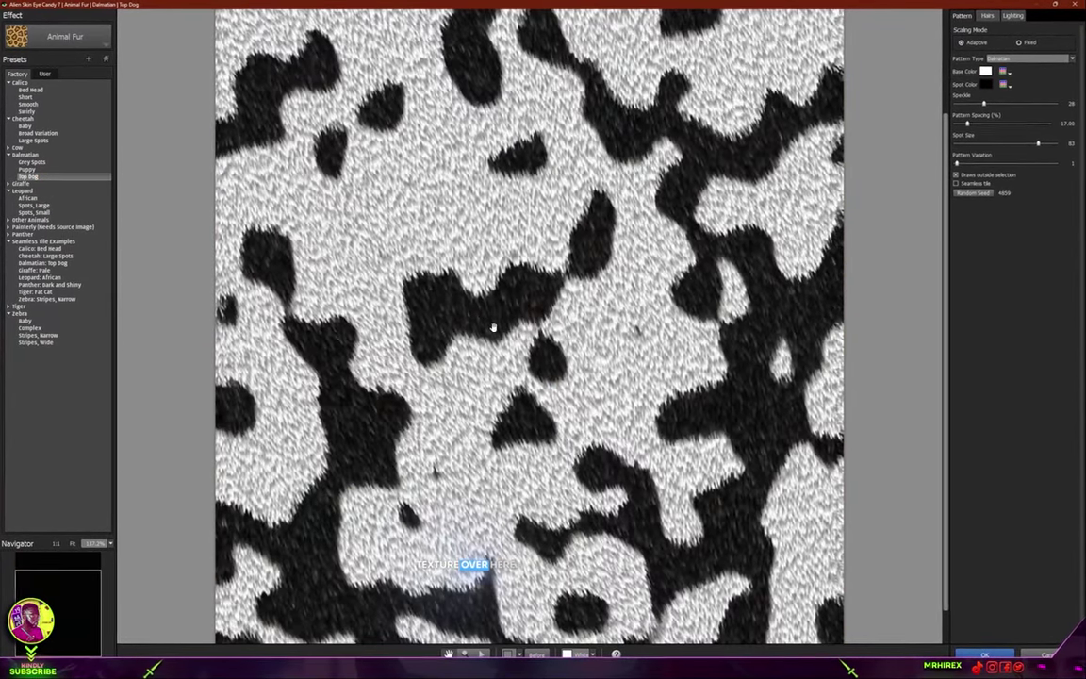
{"action": "scroll", "coordinate": [636, 322], "scroll_direction": "down", "scroll_amount": 2}
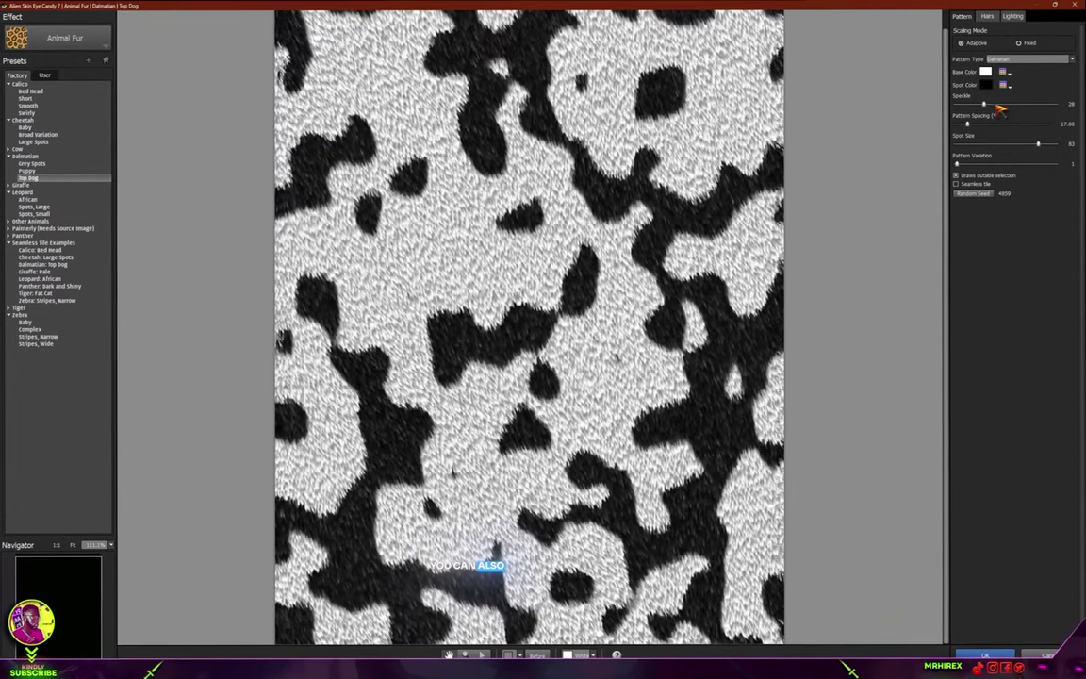
Step: Try a Speckle of 56 on the Top Dog fur, and reduce it for more solid black spots
{"action": "left_click_drag", "start_coordinate": [982, 102], "coordinate": [1009, 103]}
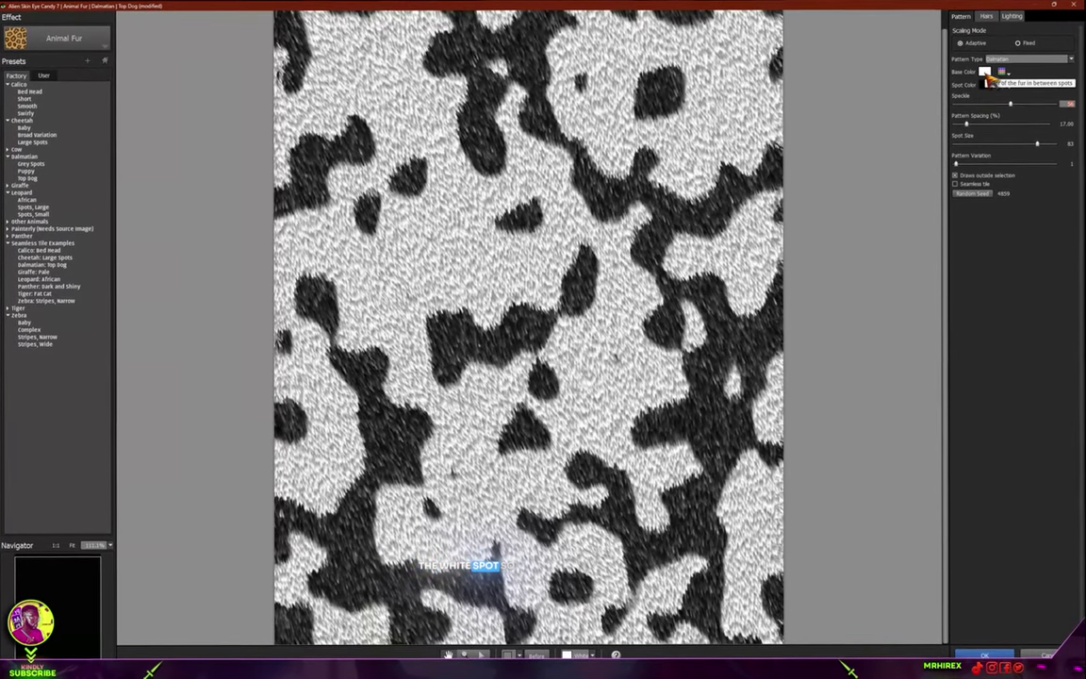
{"action": "scroll", "coordinate": [591, 310], "scroll_direction": "down", "scroll_amount": 1}
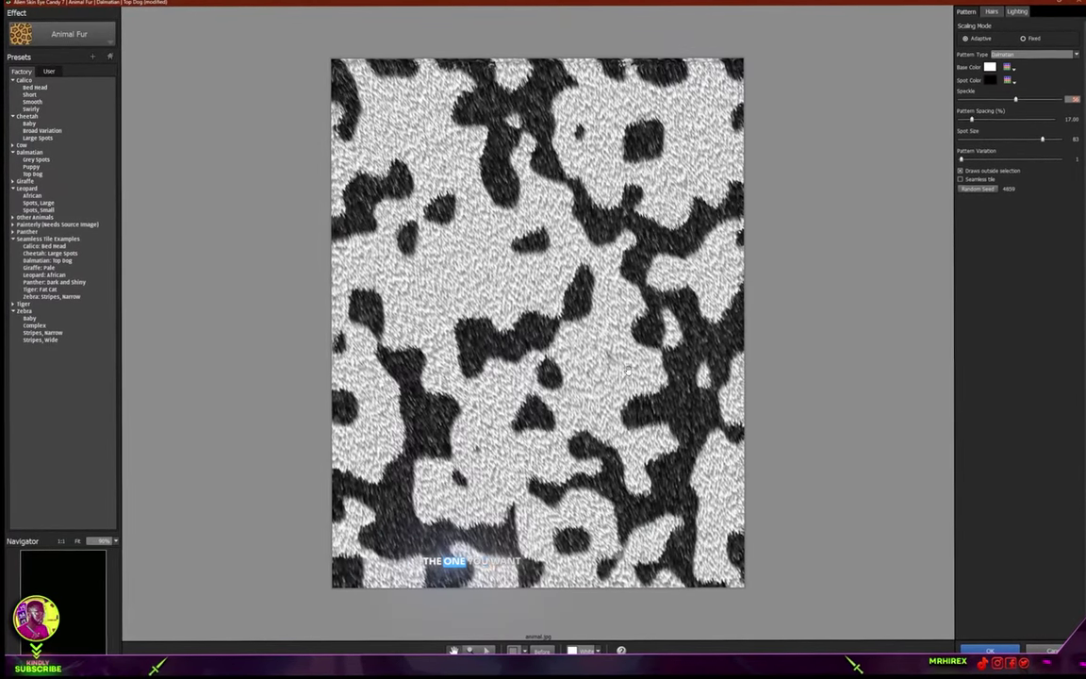
{"action": "left_click", "coordinate": [973, 104]}
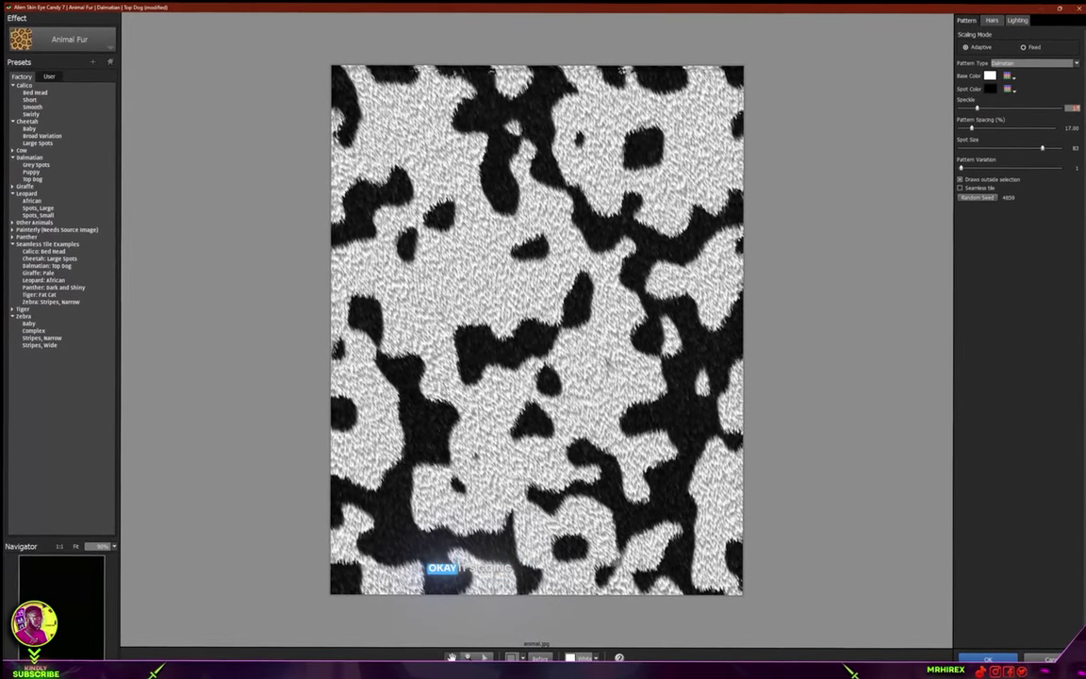
Step: Apply the Dalmatian fur to the layer and inspect the rendered texture at different magnifications
{"action": "left_click", "coordinate": [987, 657]}
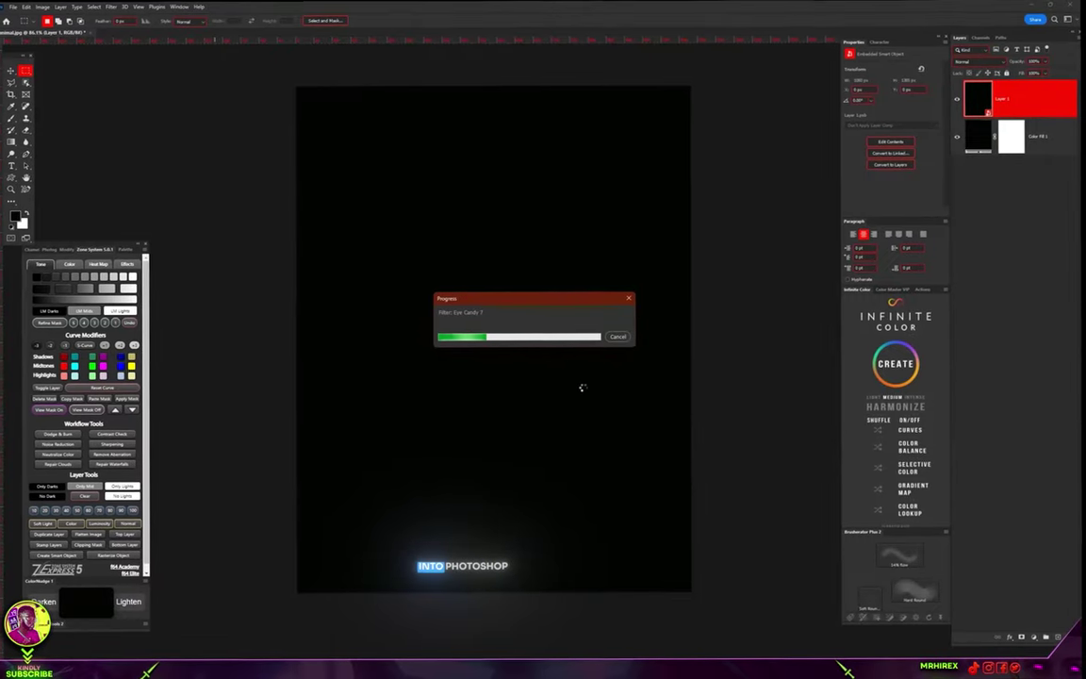
{"action": "scroll", "coordinate": [551, 480], "scroll_direction": "up", "scroll_amount": 5}
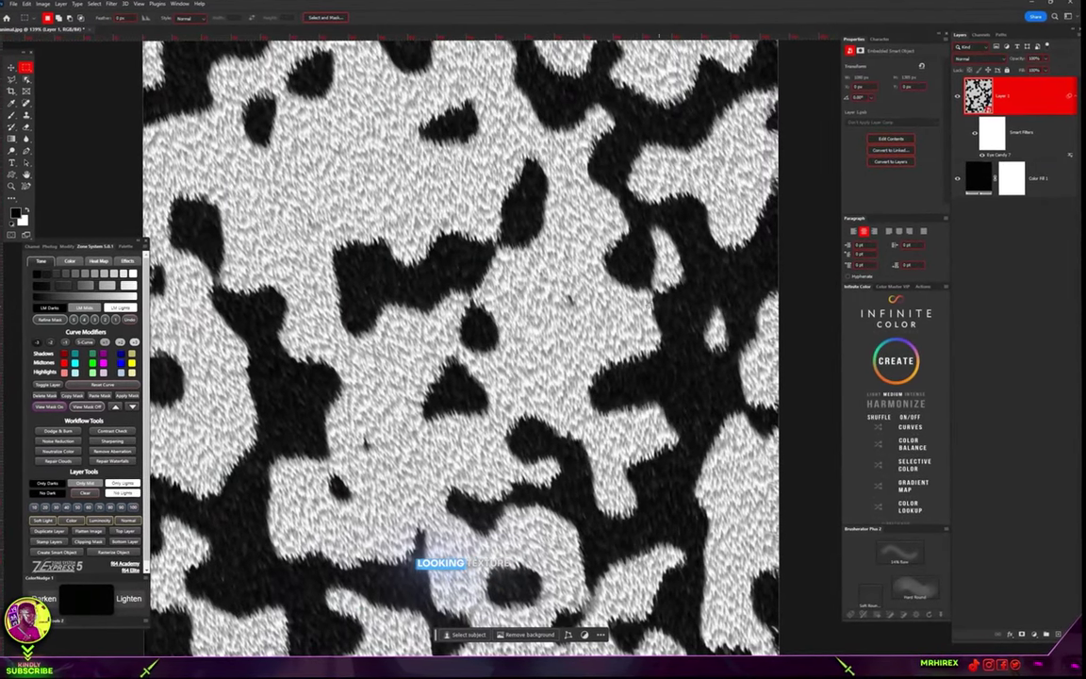
{"action": "key", "text": "ctrl+minus"}
{"action": "key", "text": "ctrl+minus"}
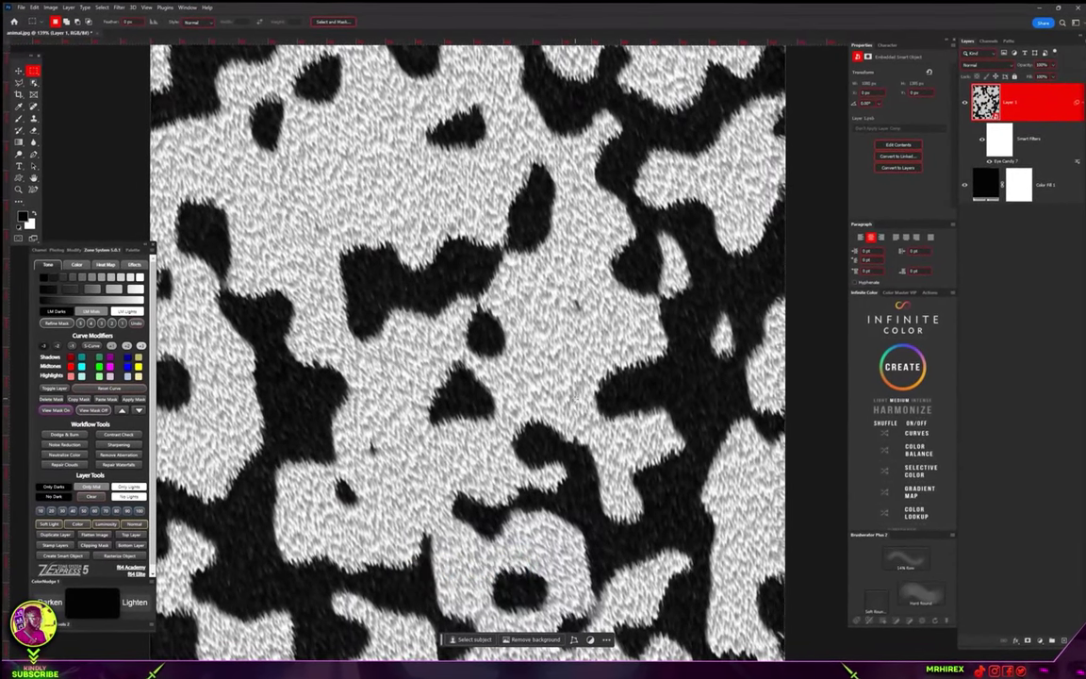
{"action": "scroll", "coordinate": [576, 394], "scroll_direction": "down", "scroll_amount": 3}
{"action": "scroll", "coordinate": [603, 379], "scroll_direction": "up", "scroll_amount": 7}
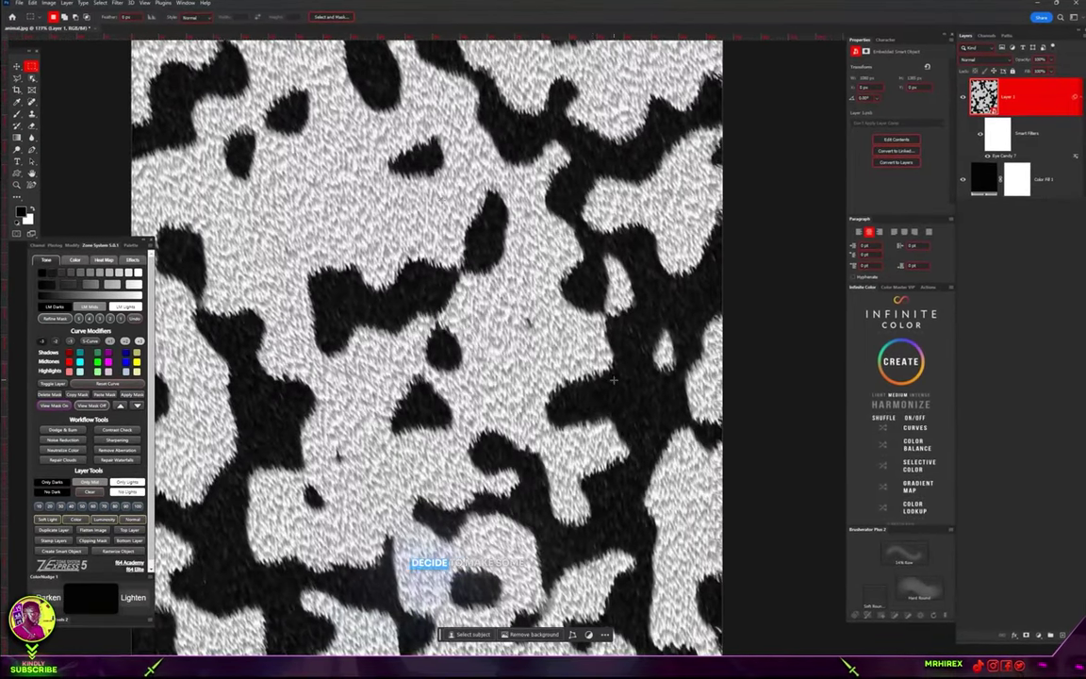
{"action": "scroll", "coordinate": [429, 384], "scroll_direction": "down", "scroll_amount": 3}
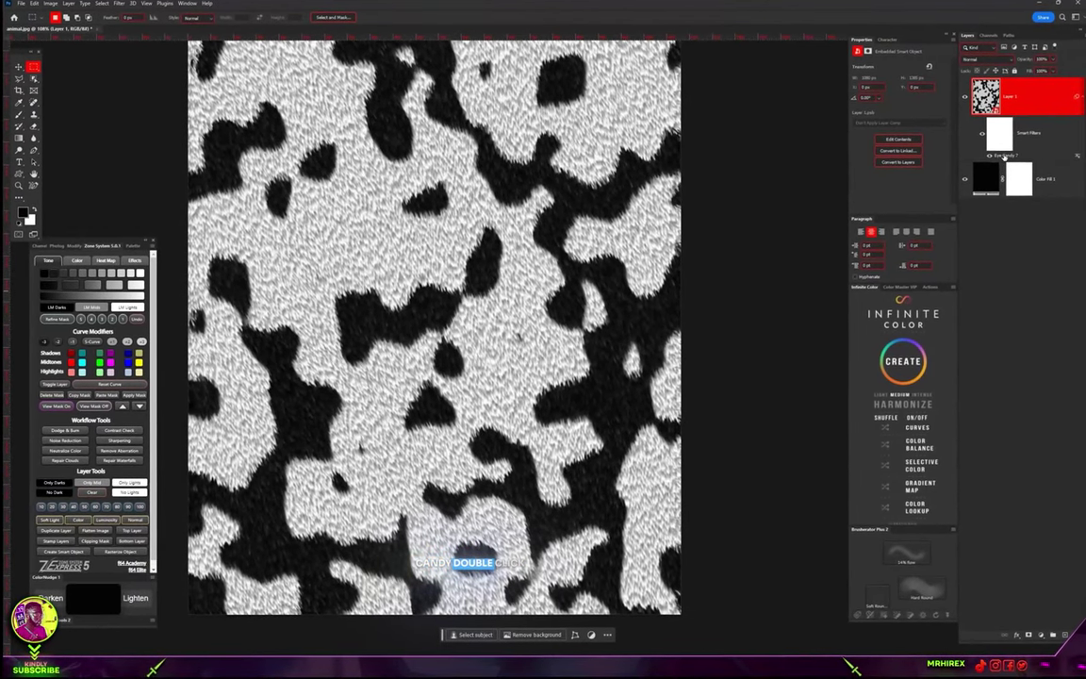
Step: Reopen the layer's Eye Candy 7 smart filter and change the fur to the Jaguar preset
{"action": "double_click", "coordinate": [1003, 159]}
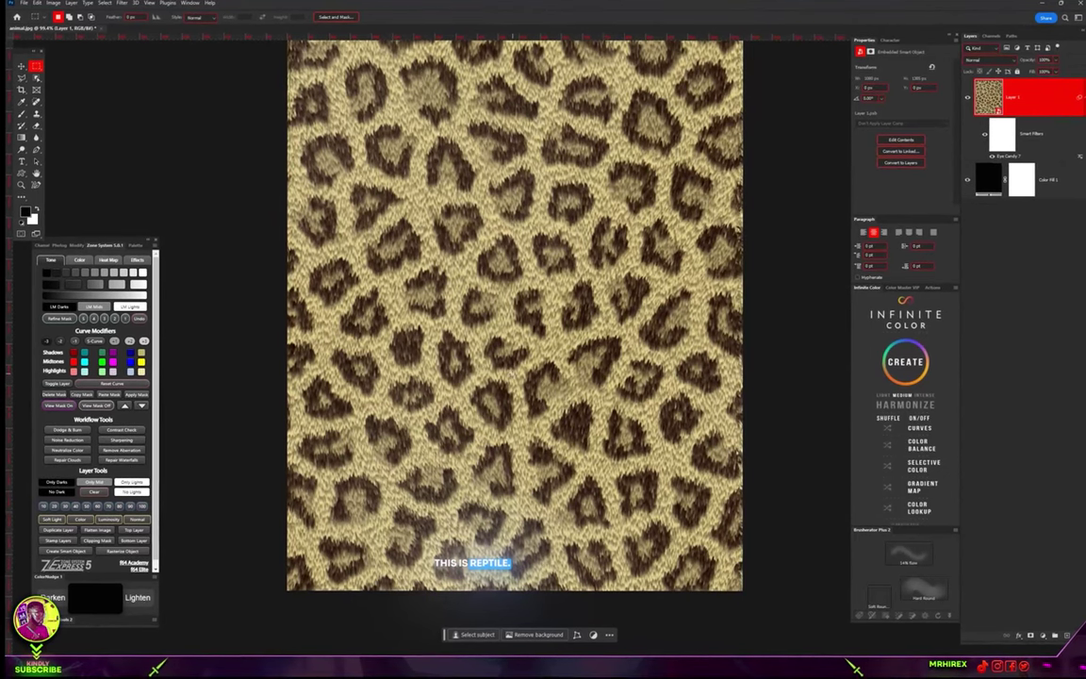
{"action": "scroll", "coordinate": [512, 375], "scroll_direction": "down", "scroll_amount": 3}
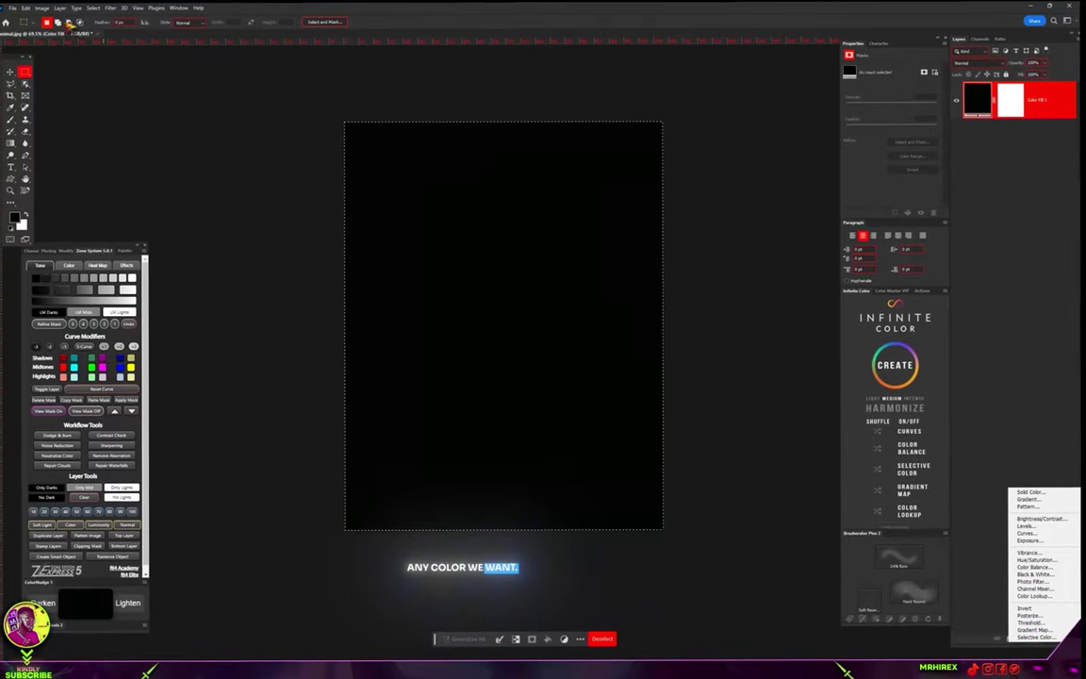
Step: Create a new layer above the color fill and fill the selected canvas area with black
{"action": "left_click", "coordinate": [23, 5]}
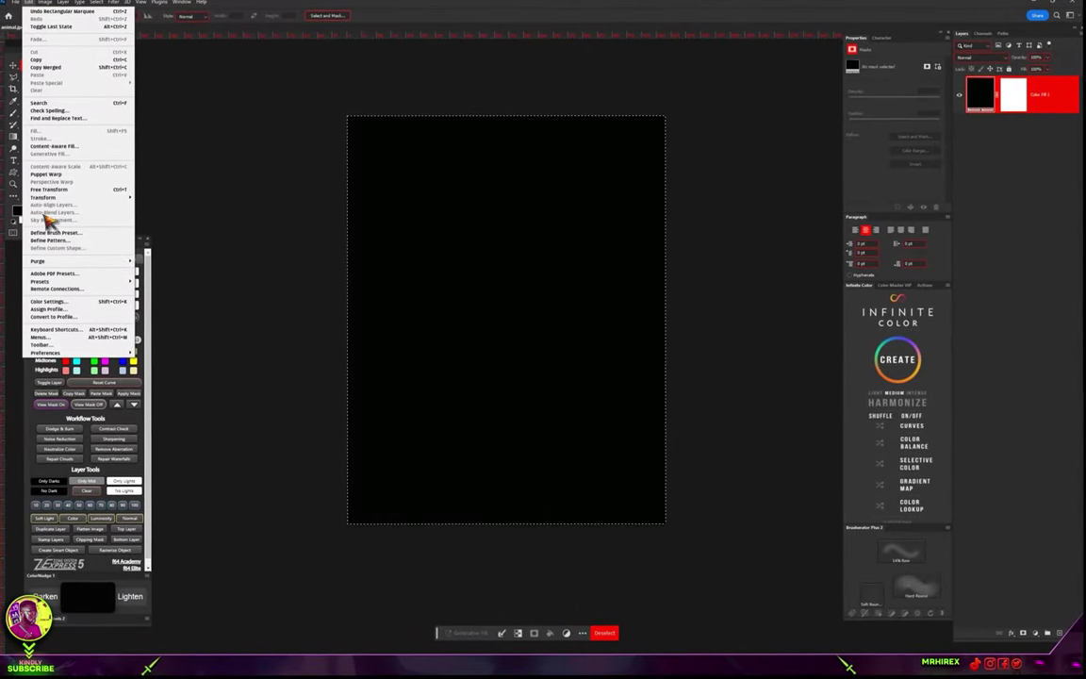
{"action": "left_click", "coordinate": [526, 190]}
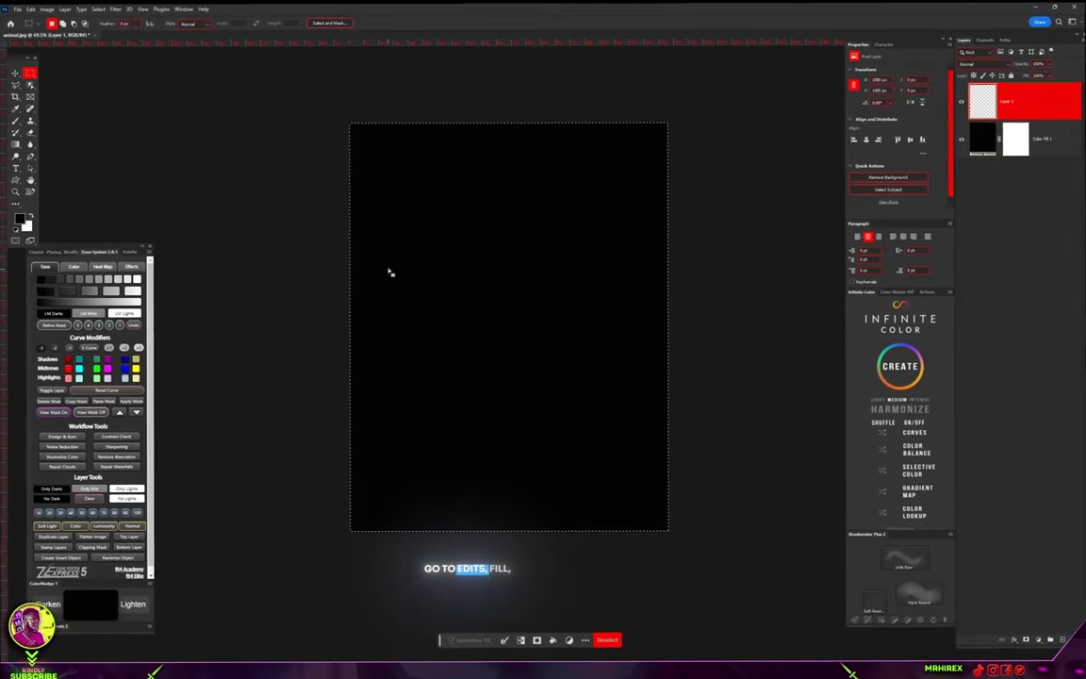
{"action": "left_click", "coordinate": [30, 8]}
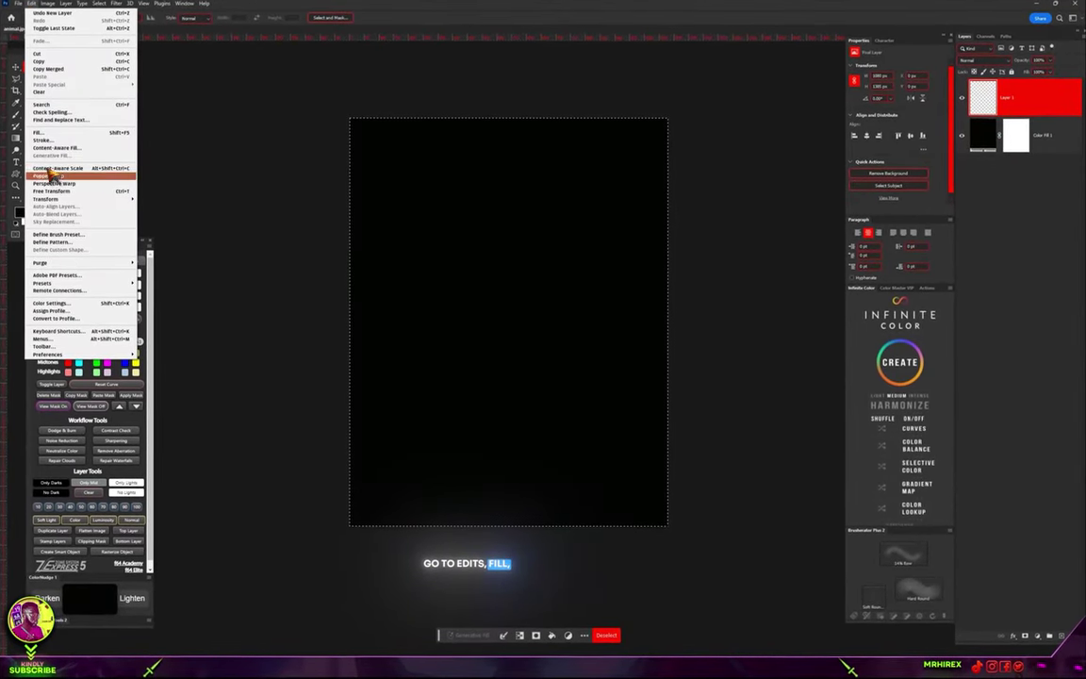
{"action": "left_click", "coordinate": [42, 137]}
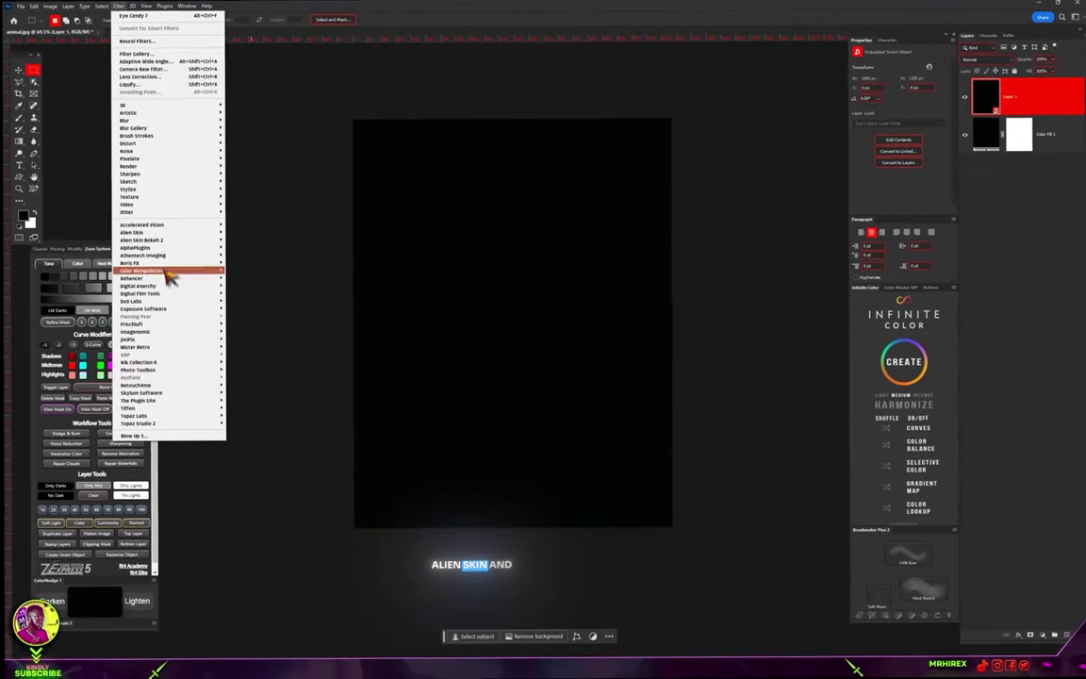
Step: Open the Eye Candy 7 filter on the black layer and load the Reptile Skin effect's Crocodile preset
{"action": "mouse_move", "coordinate": [185, 233]}
{"action": "left_click", "coordinate": [240, 232]}
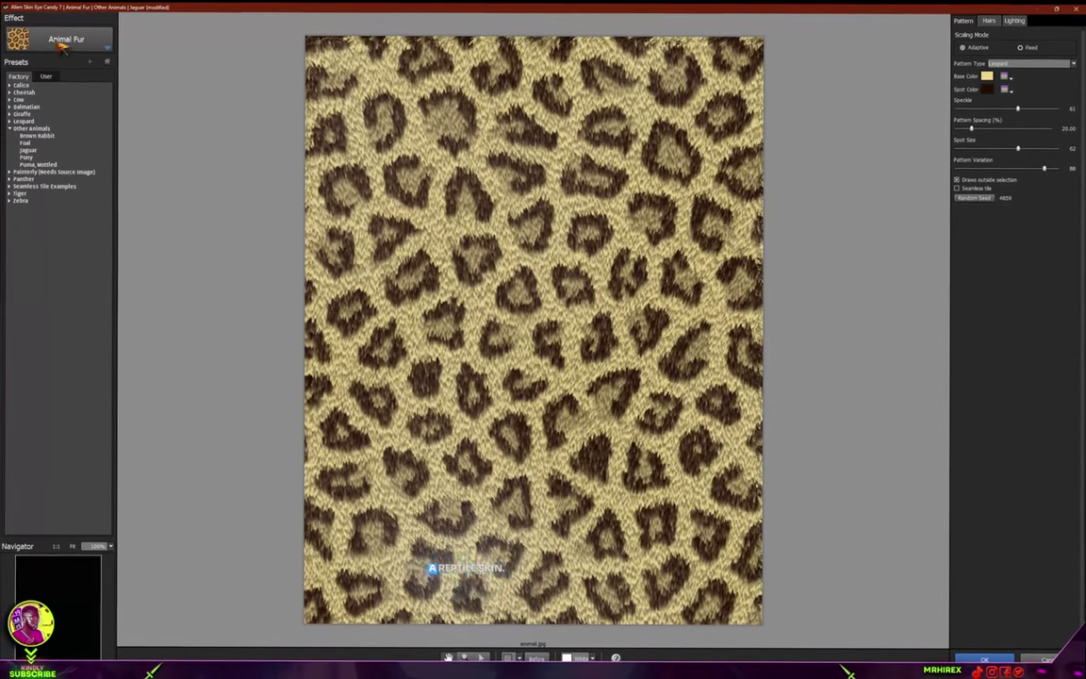
{"action": "left_click", "coordinate": [62, 45]}
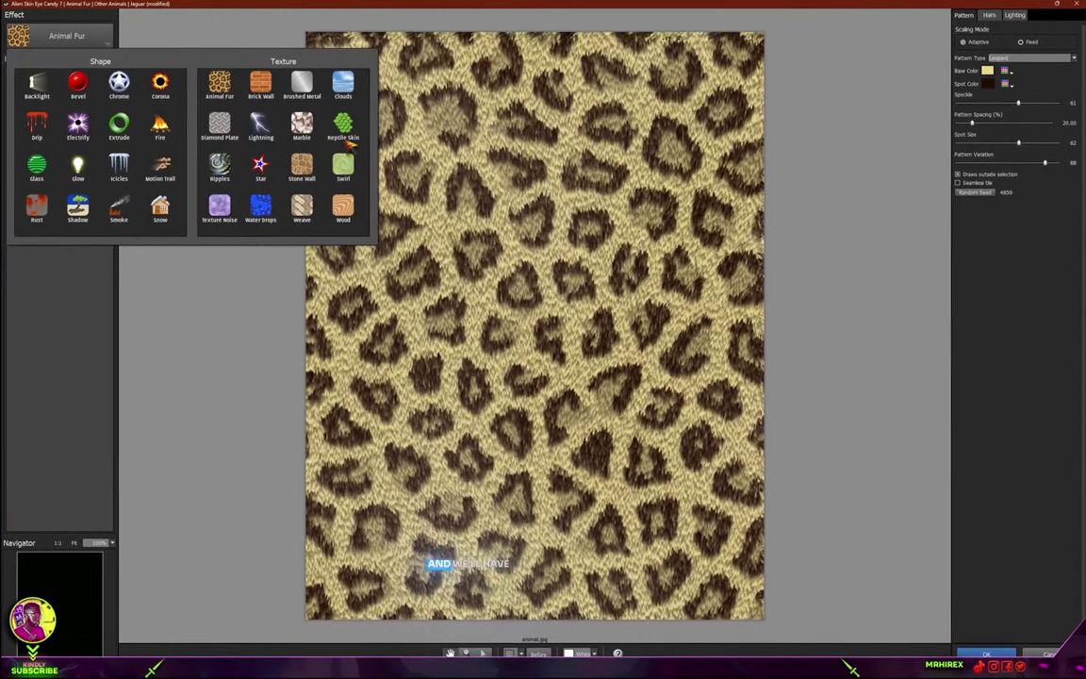
{"action": "left_click", "coordinate": [344, 126]}
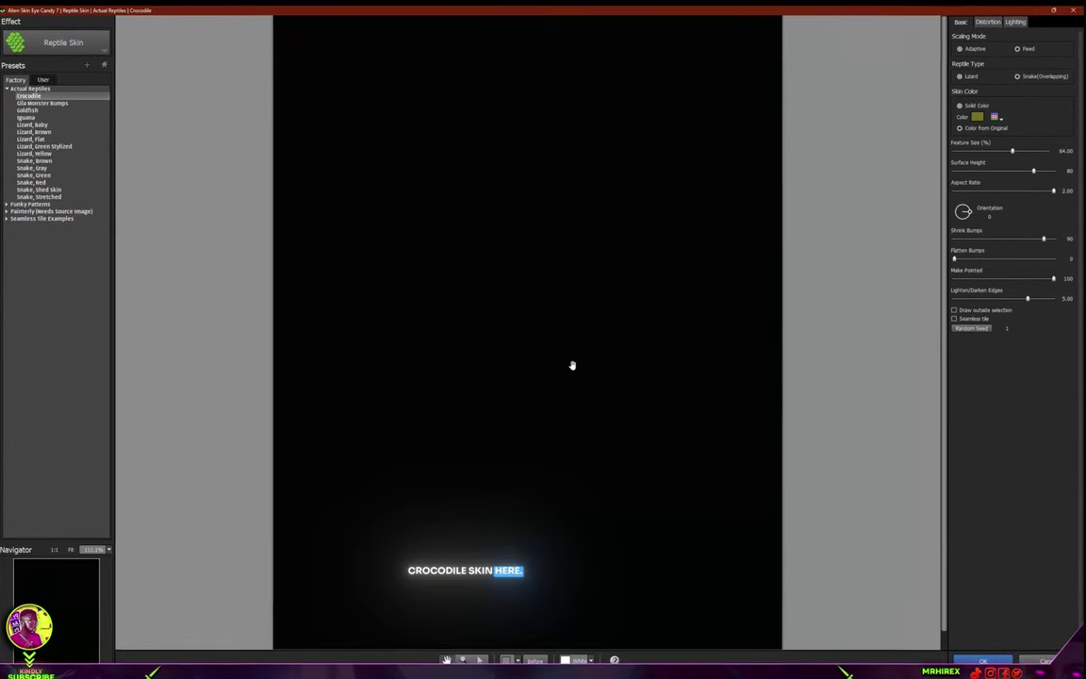
{"action": "scroll", "coordinate": [567, 358], "scroll_direction": "up", "scroll_amount": 2}
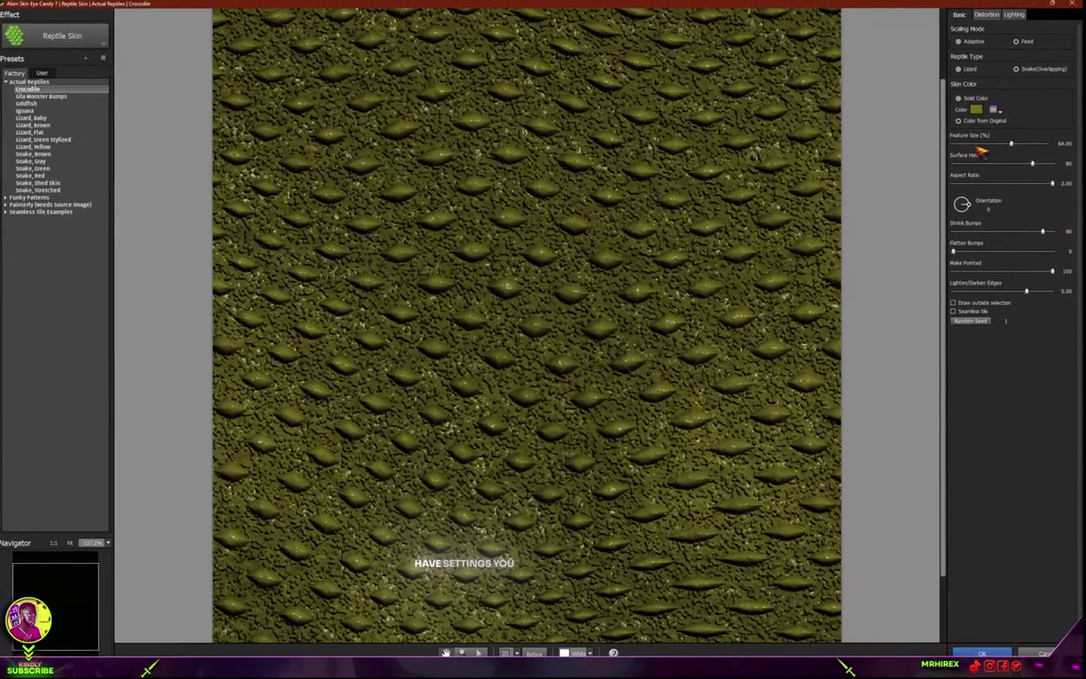
Step: Recolor the crocodile skin dark green, set Feature Size to 27.25% and Surface Height to 86, and raise Highlight Brightness to about 84
{"action": "left_click", "coordinate": [980, 144]}
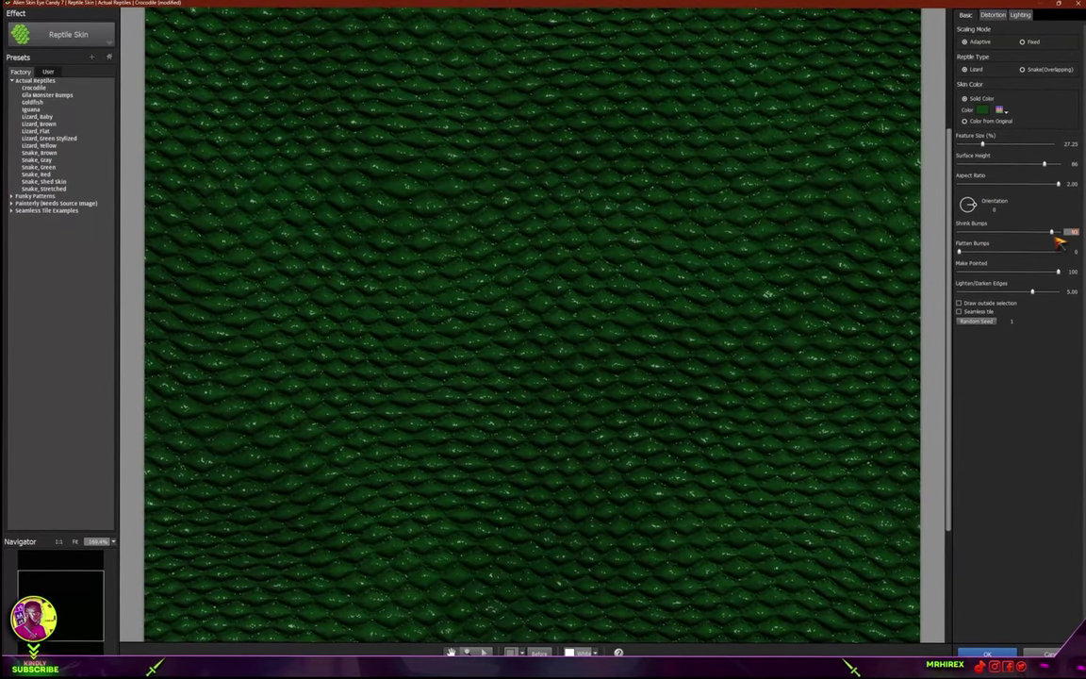
{"action": "scroll", "coordinate": [576, 414], "scroll_direction": "down", "scroll_amount": 2}
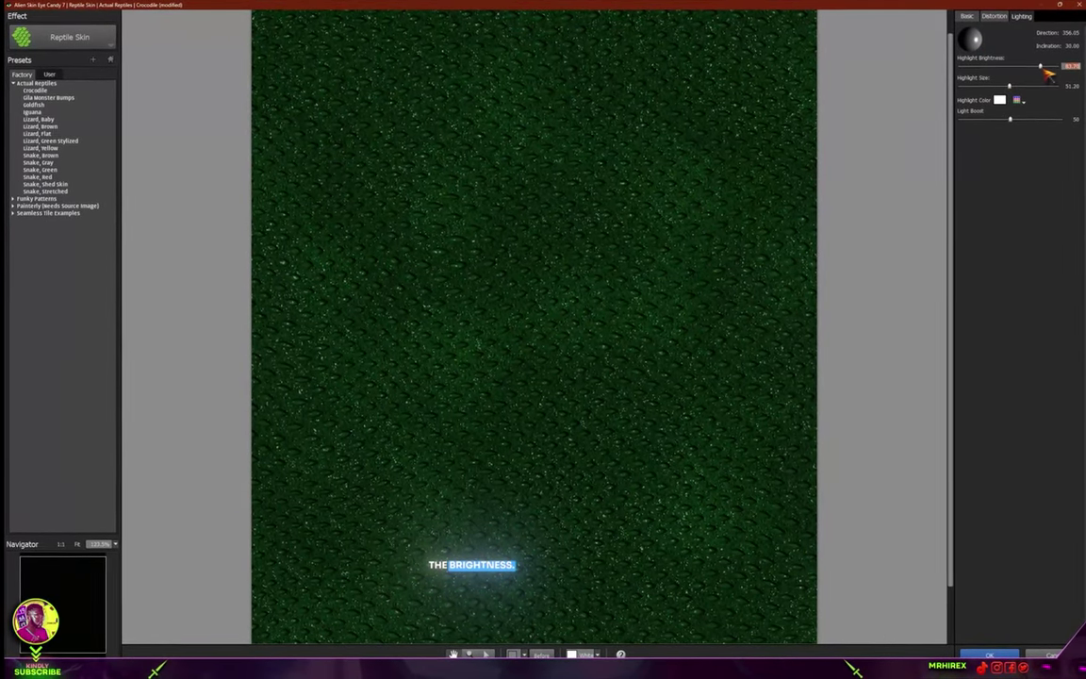
{"action": "scroll", "coordinate": [539, 421], "scroll_direction": "up", "scroll_amount": 1}
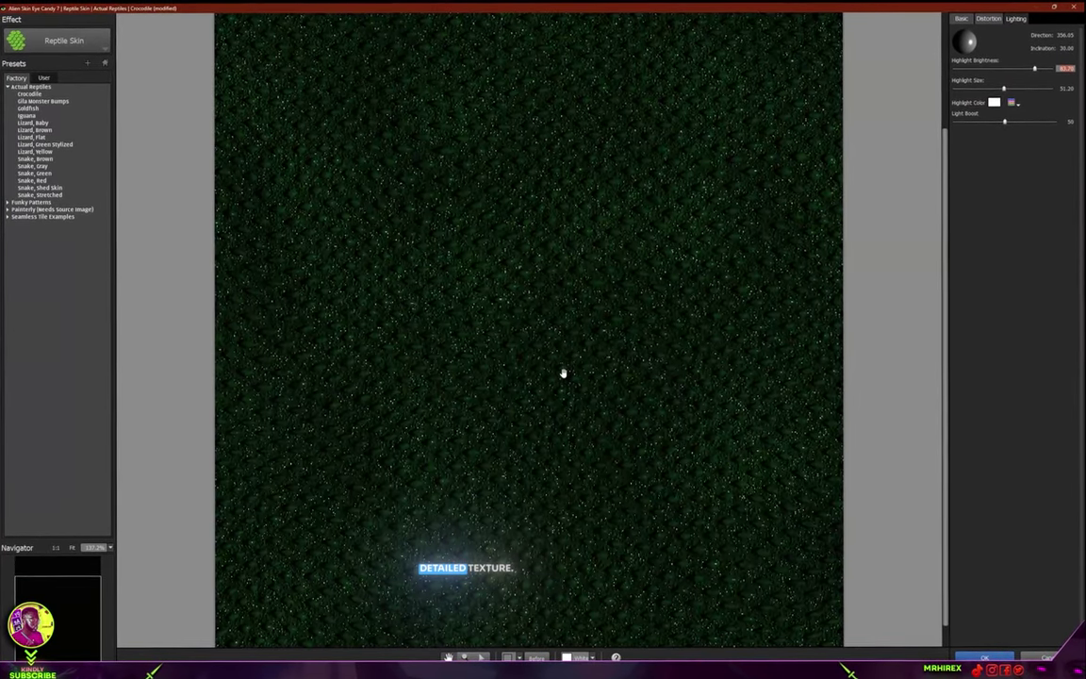
{"action": "scroll", "coordinate": [554, 373], "scroll_direction": "up", "scroll_amount": 1}
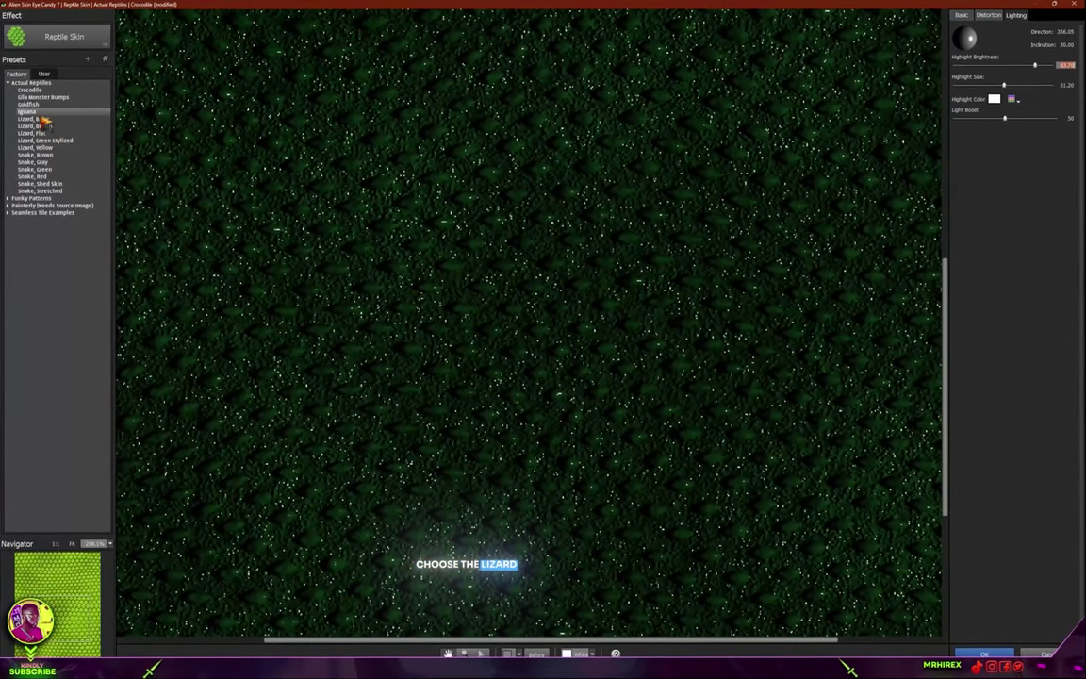
Step: Preview the Gila Monster Bumps reptile preset up close and switch the skin to Snake, Brown
{"action": "left_click", "coordinate": [41, 119]}
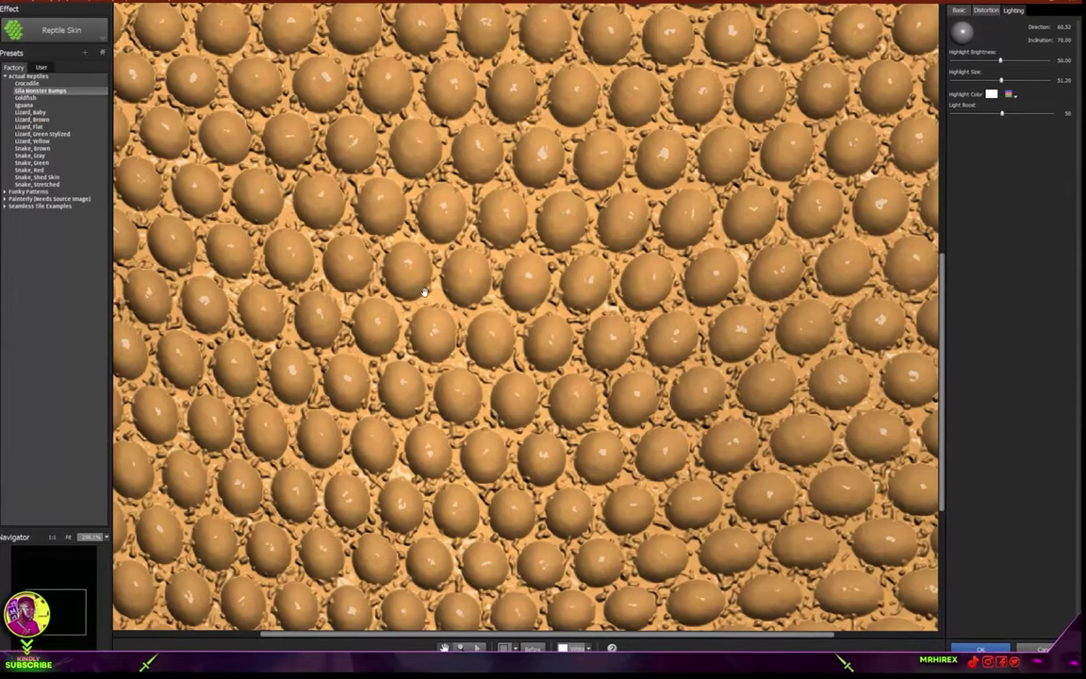
{"action": "scroll", "coordinate": [424, 291], "scroll_direction": "down", "scroll_amount": 3}
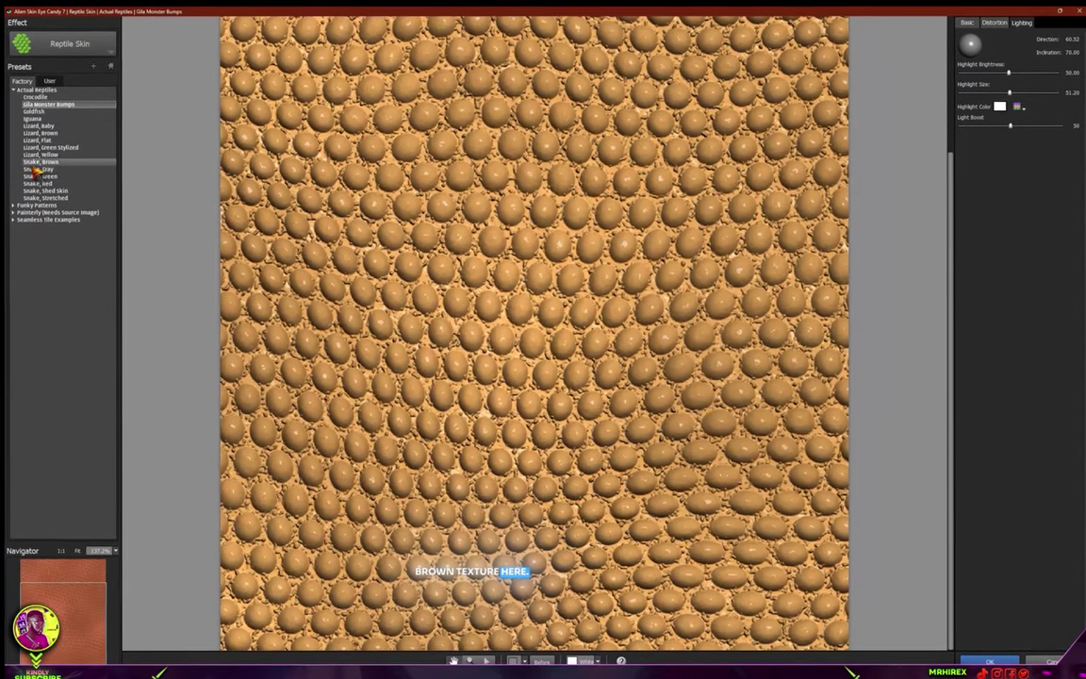
{"action": "left_click", "coordinate": [36, 163]}
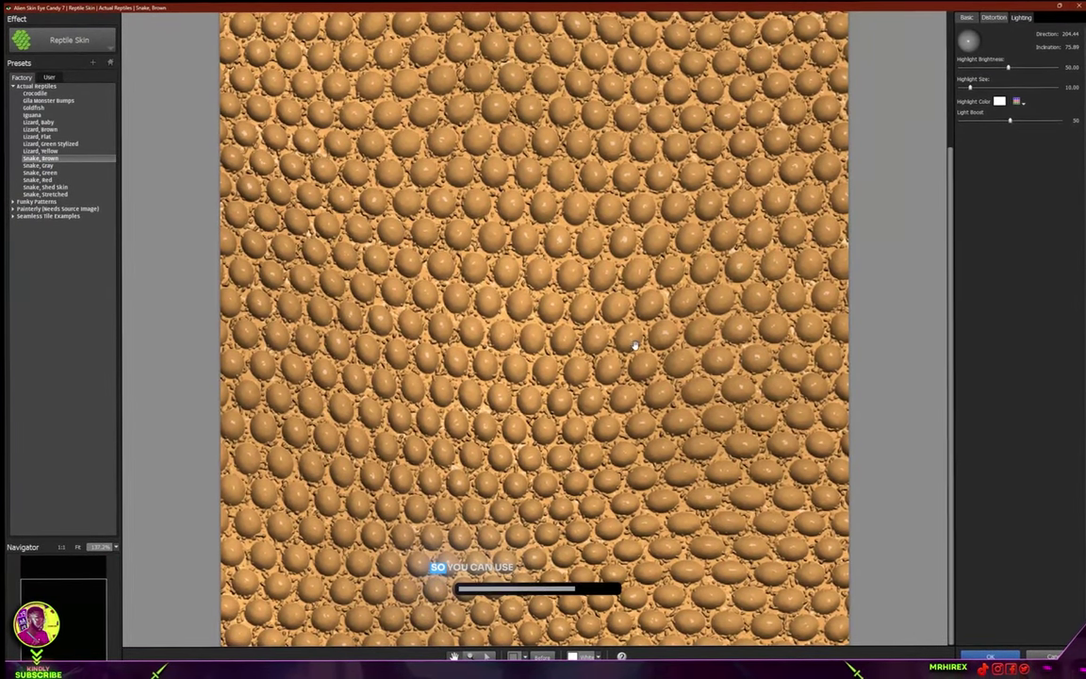
{"action": "scroll", "coordinate": [595, 343], "scroll_direction": "down", "scroll_amount": 1}
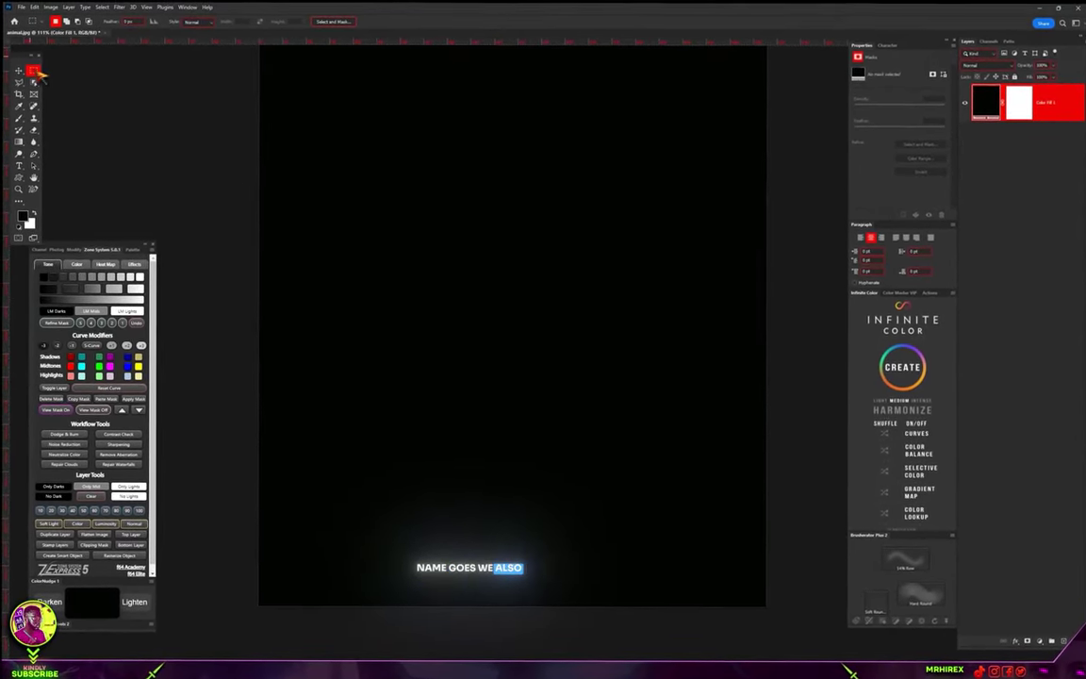
Step: Select the whole canvas, fill a new layer above the color fill with white, and clear the selection
{"action": "scroll", "coordinate": [308, 209], "scroll_direction": "down", "scroll_amount": 5}
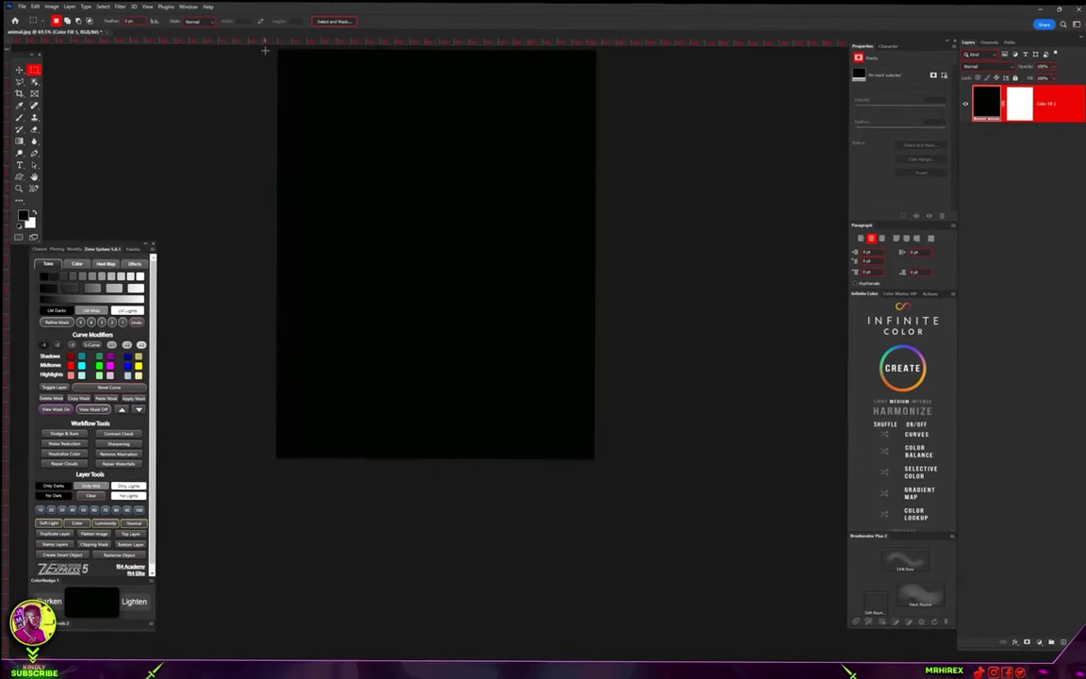
{"action": "left_click_drag", "start_coordinate": [515, 146], "coordinate": [646, 495]}
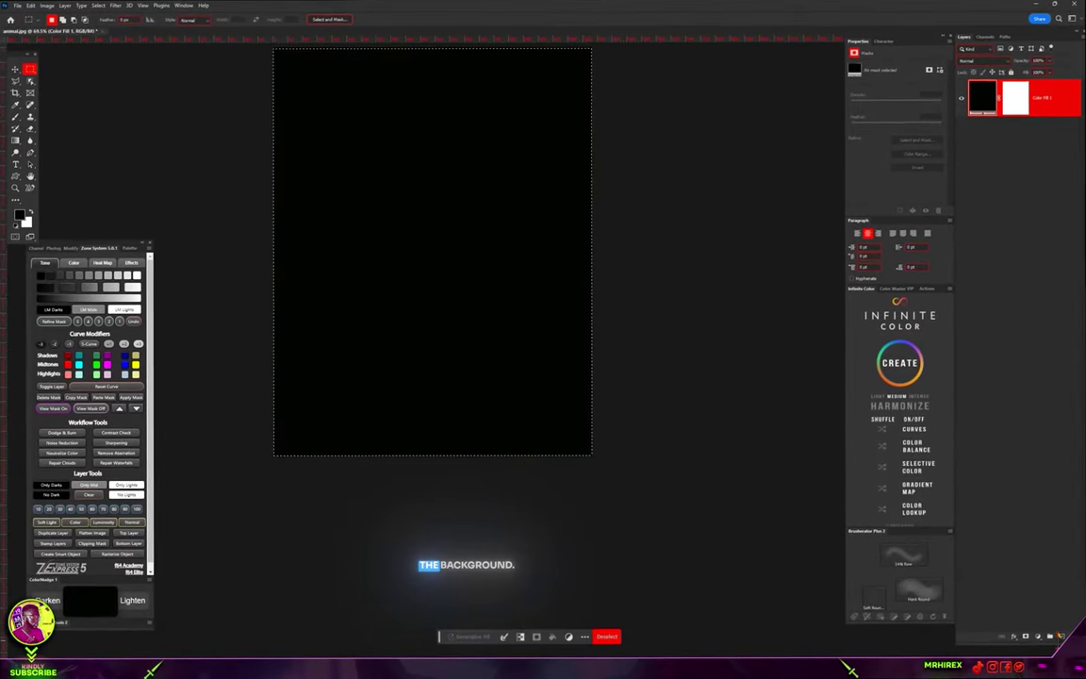
{"action": "left_click", "coordinate": [1060, 637]}
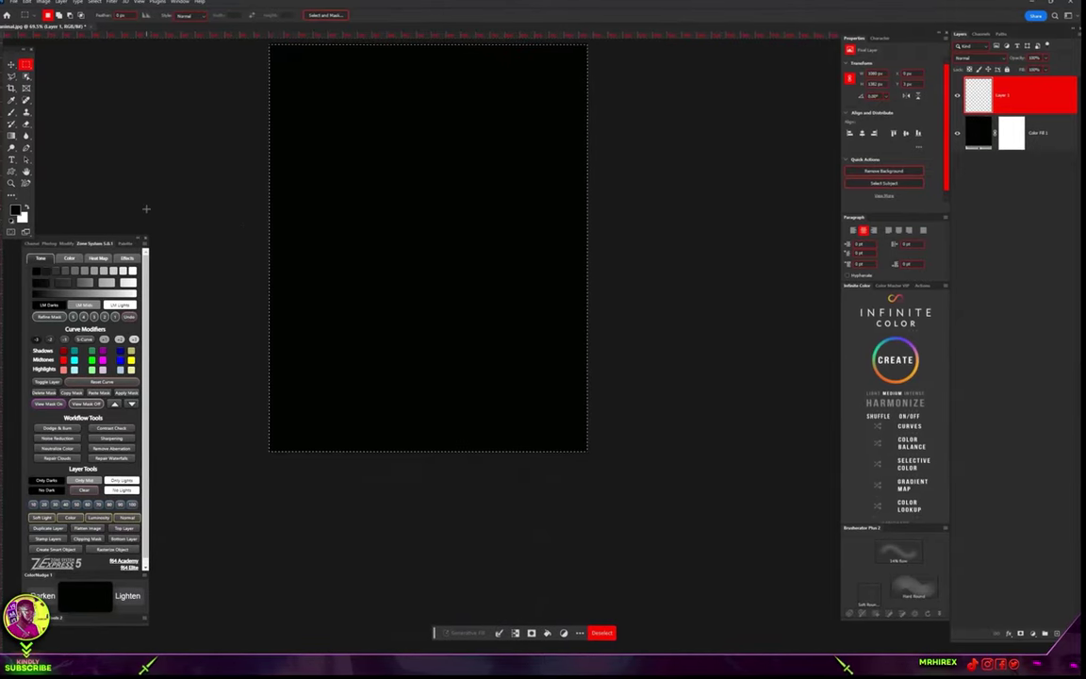
{"action": "key", "text": "ctrl+BackSpace"}
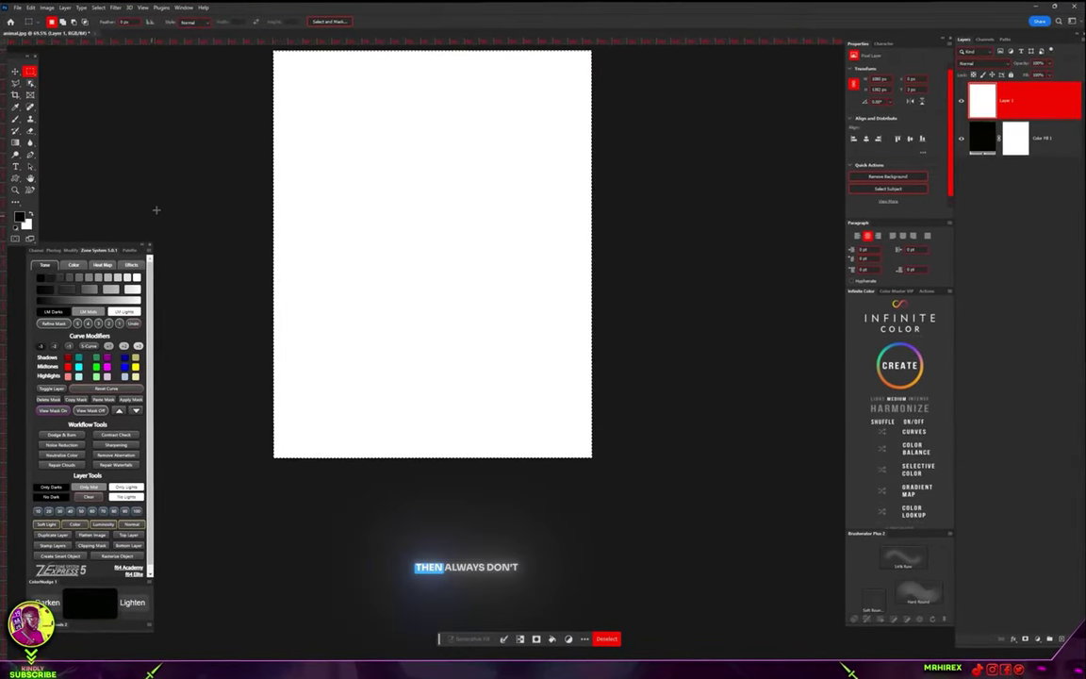
{"action": "key", "text": "ctrl+d"}
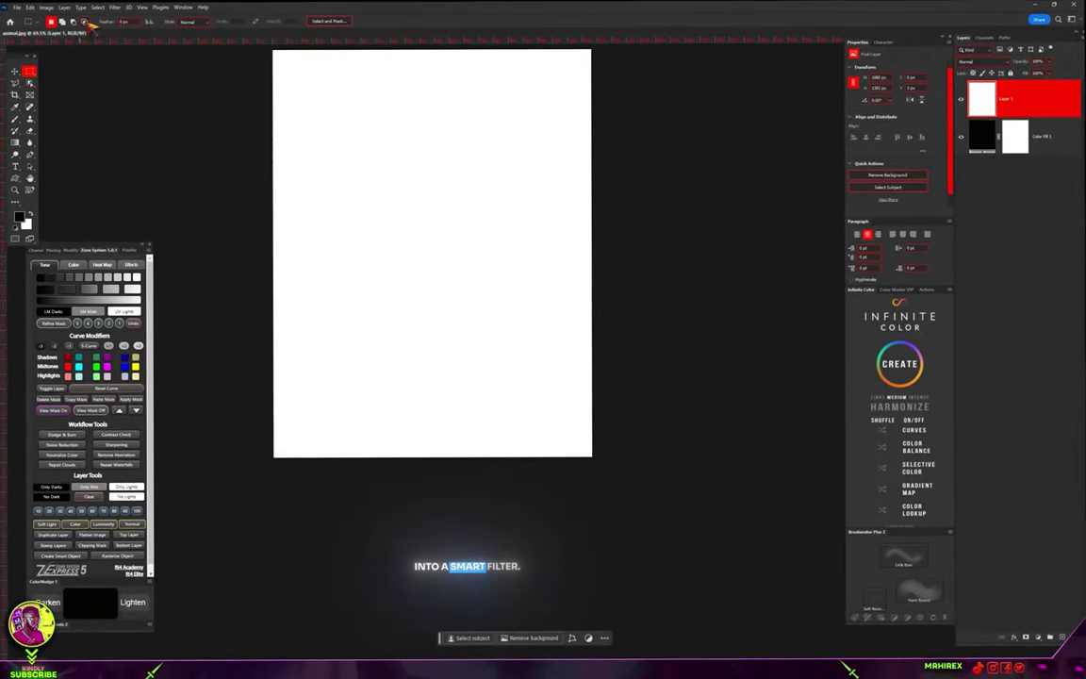
Step: Convert the white layer for smart filters
{"action": "left_click", "coordinate": [114, 7]}
{"action": "left_click", "coordinate": [143, 36]}
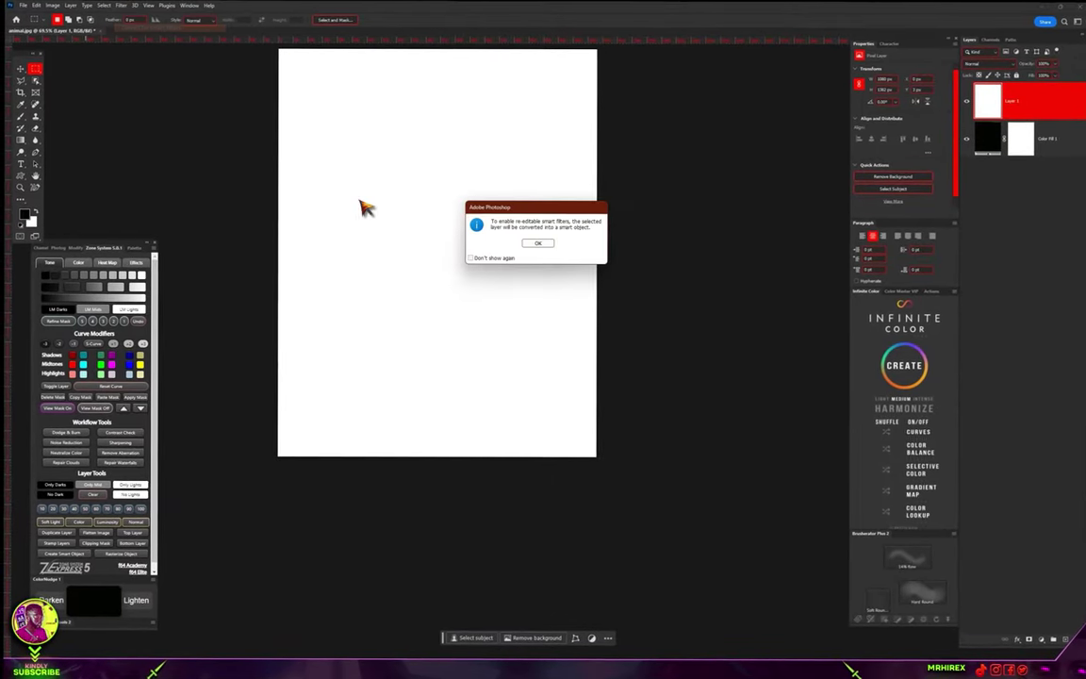
{"action": "left_click", "coordinate": [538, 243]}
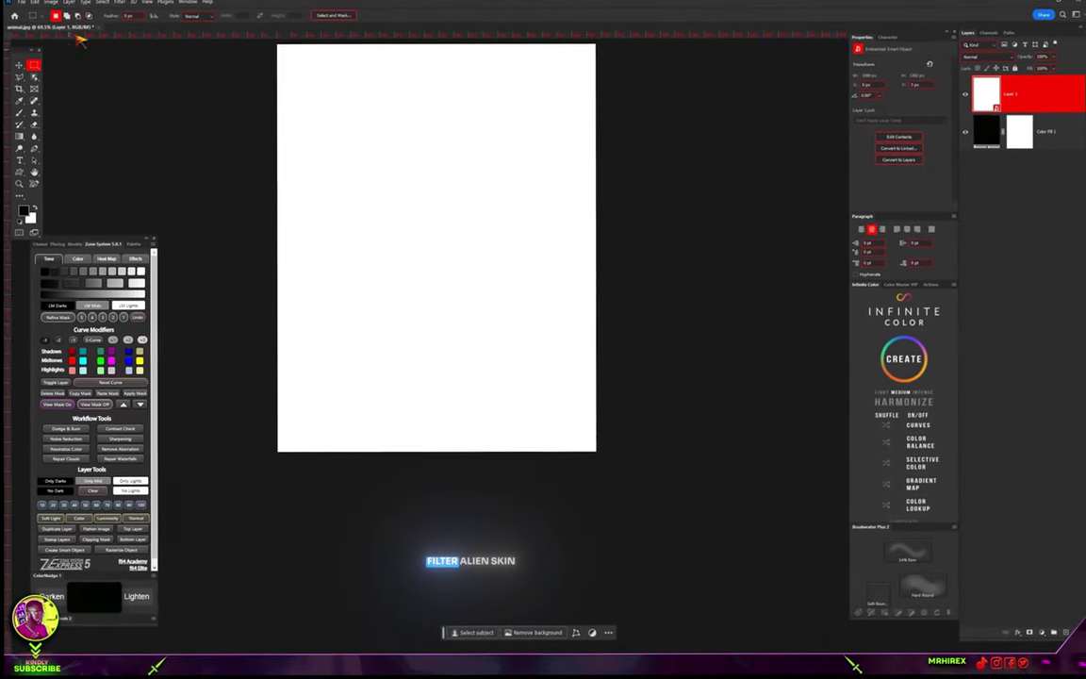
Step: Open Eye Candy 7 on the white layer, switch the effect to Brushed Metal and load the circular Gold preset
{"action": "left_click", "coordinate": [119, 2]}
{"action": "mouse_move", "coordinate": [199, 229]}
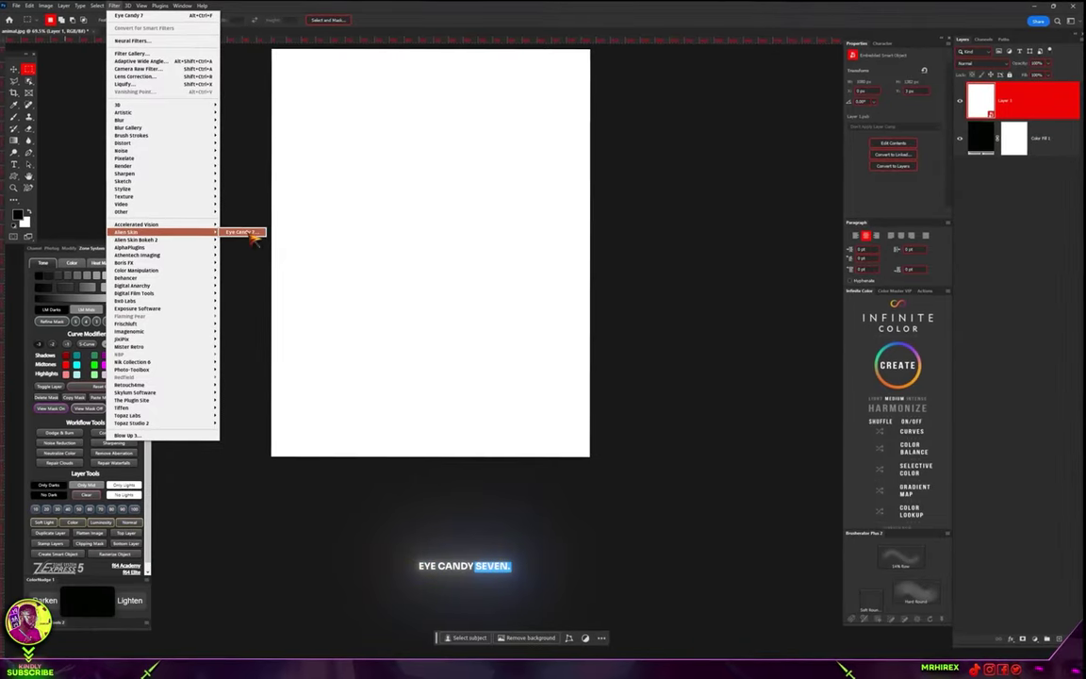
{"action": "left_click", "coordinate": [247, 232]}
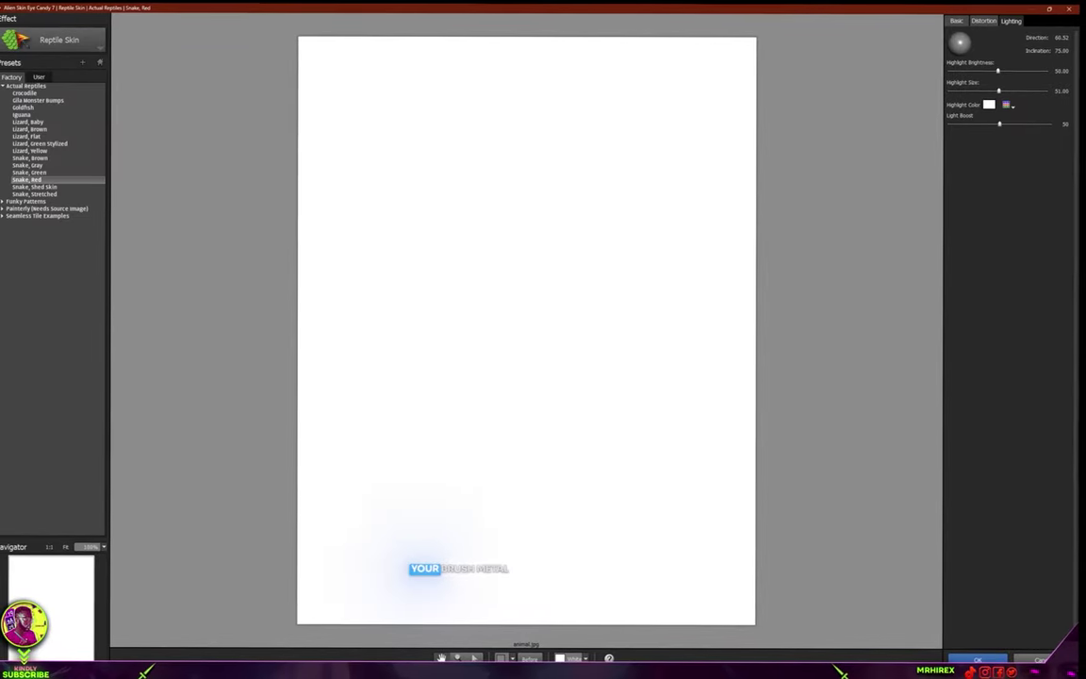
{"action": "left_click", "coordinate": [20, 38]}
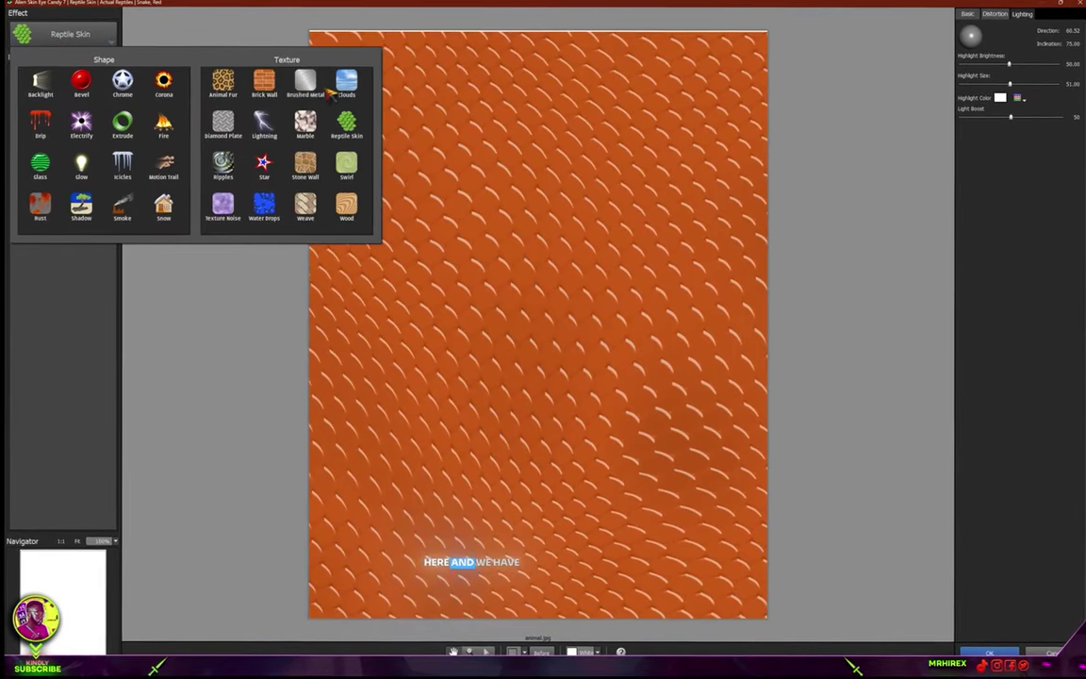
{"action": "left_click", "coordinate": [305, 83]}
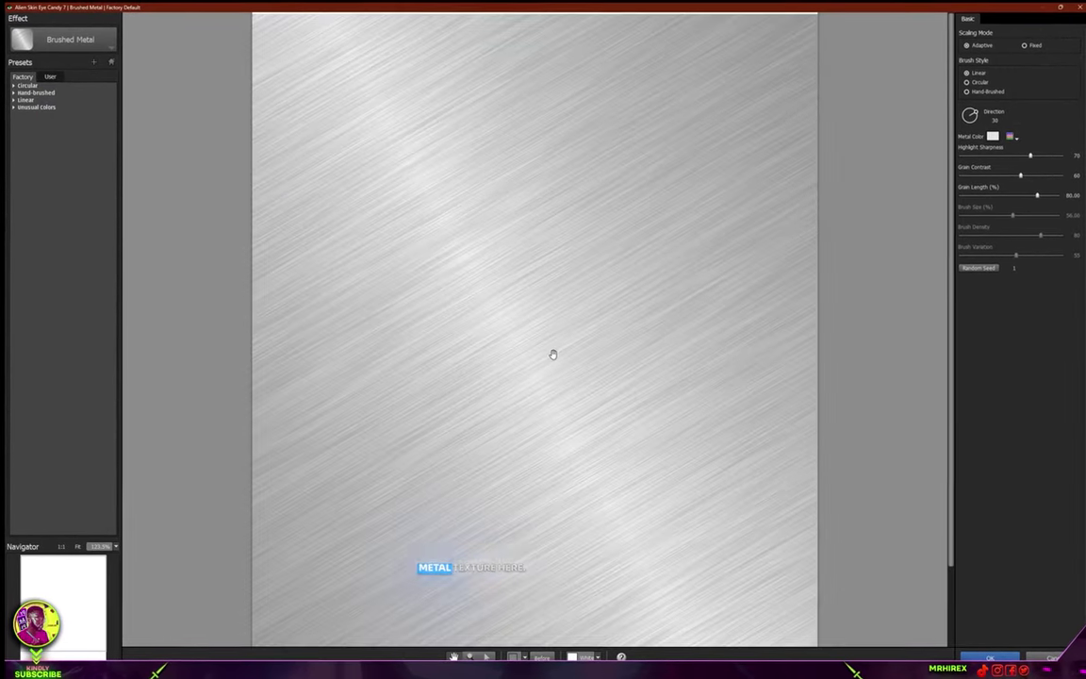
{"action": "scroll", "coordinate": [556, 296], "scroll_direction": "up", "scroll_amount": 2}
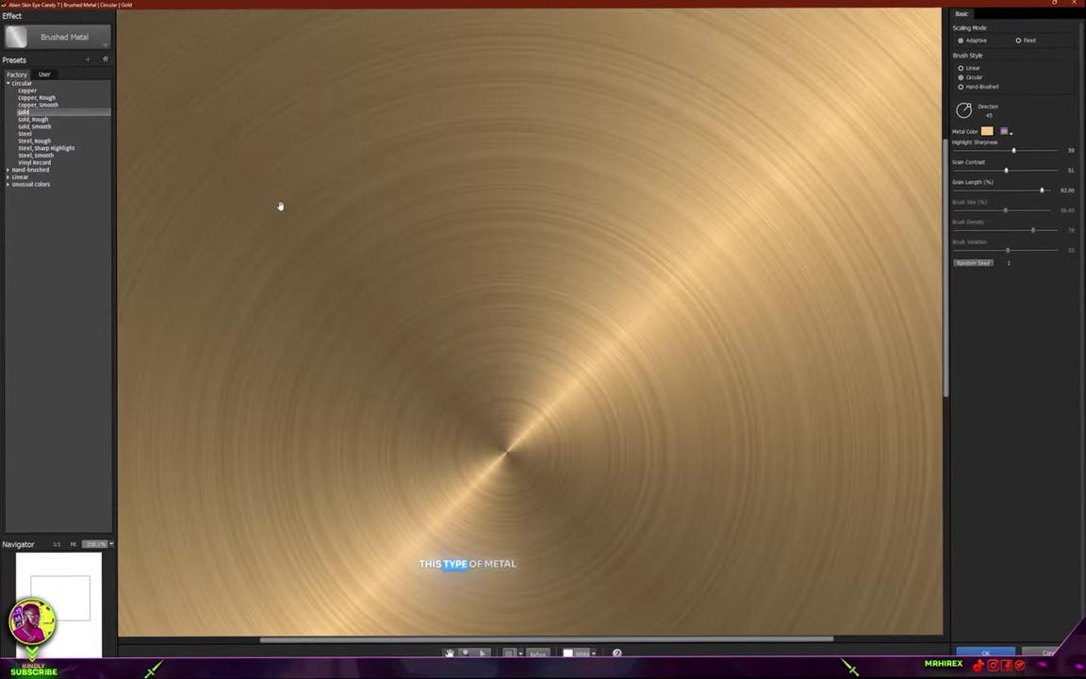
Step: Set the circular gold metal's direction to 271 and try a darker metal color
{"action": "scroll", "coordinate": [585, 383], "scroll_direction": "down", "scroll_amount": 3}
{"action": "scroll", "coordinate": [541, 334], "scroll_direction": "down", "scroll_amount": 4}
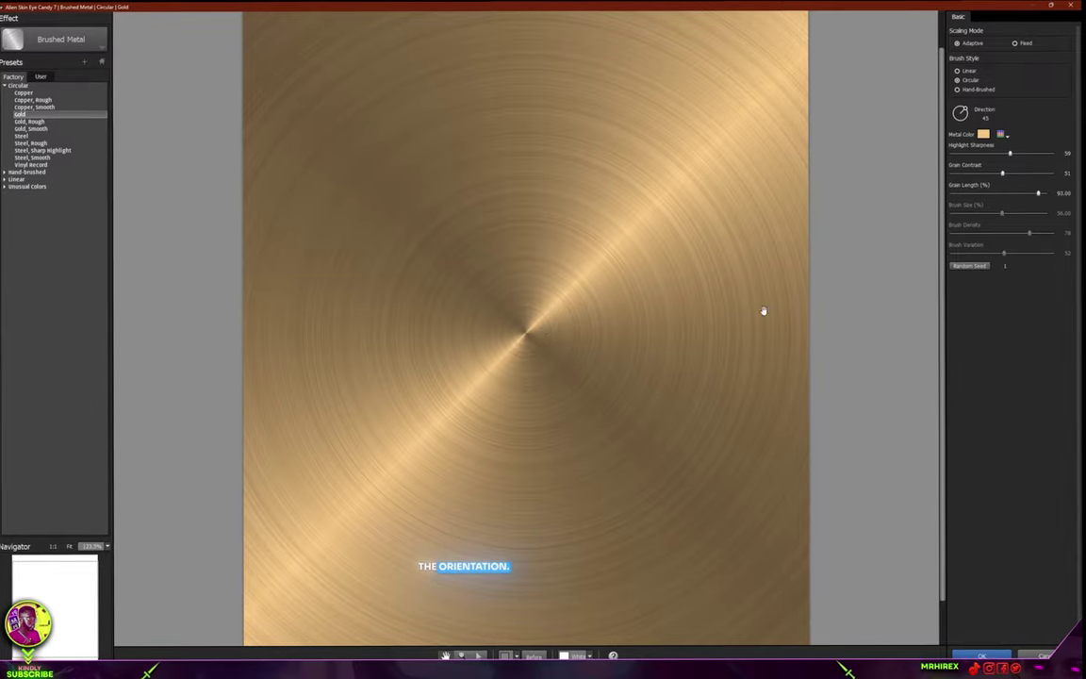
{"action": "left_click_drag", "start_coordinate": [966, 107], "coordinate": [967, 135]}
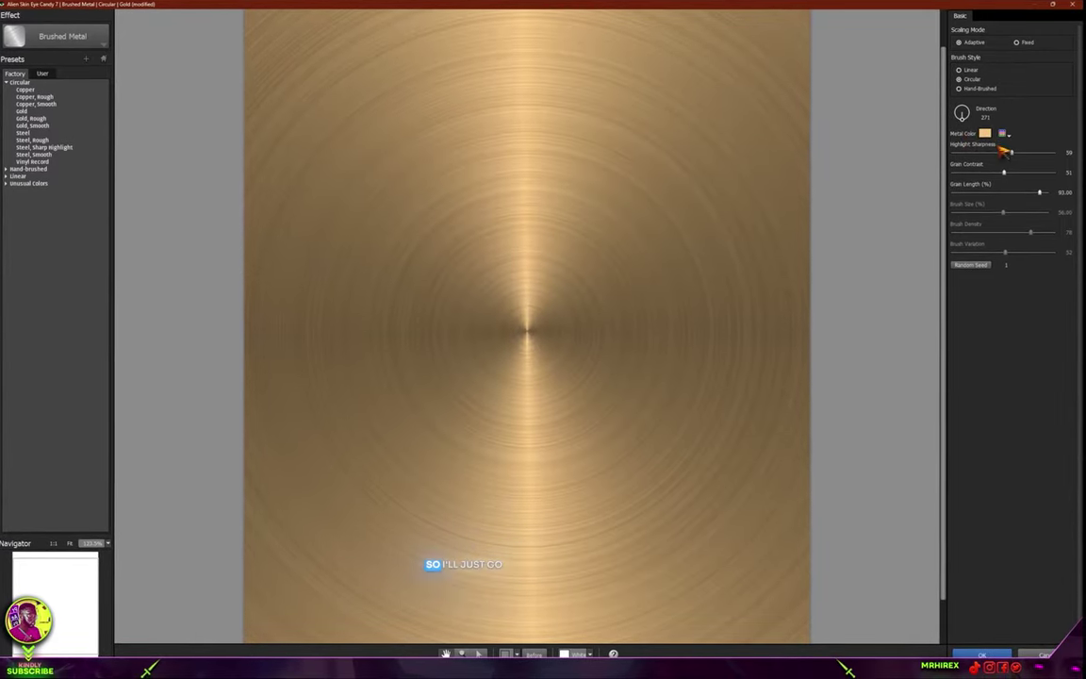
{"action": "left_click", "coordinate": [984, 133]}
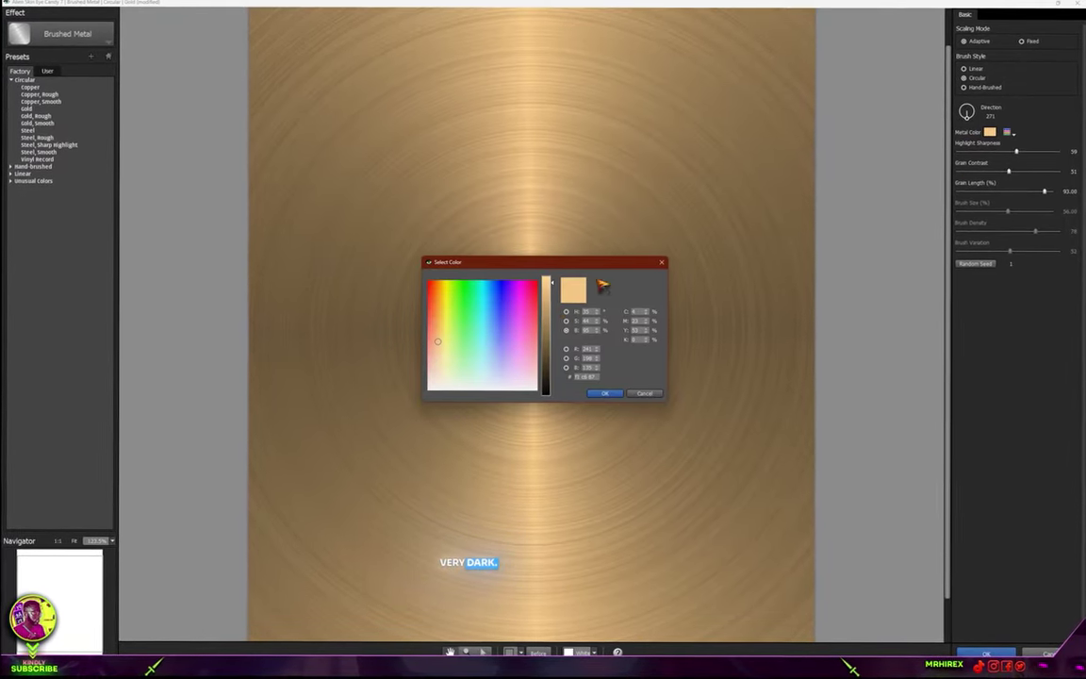
{"action": "left_click_drag", "start_coordinate": [552, 281], "coordinate": [557, 355]}
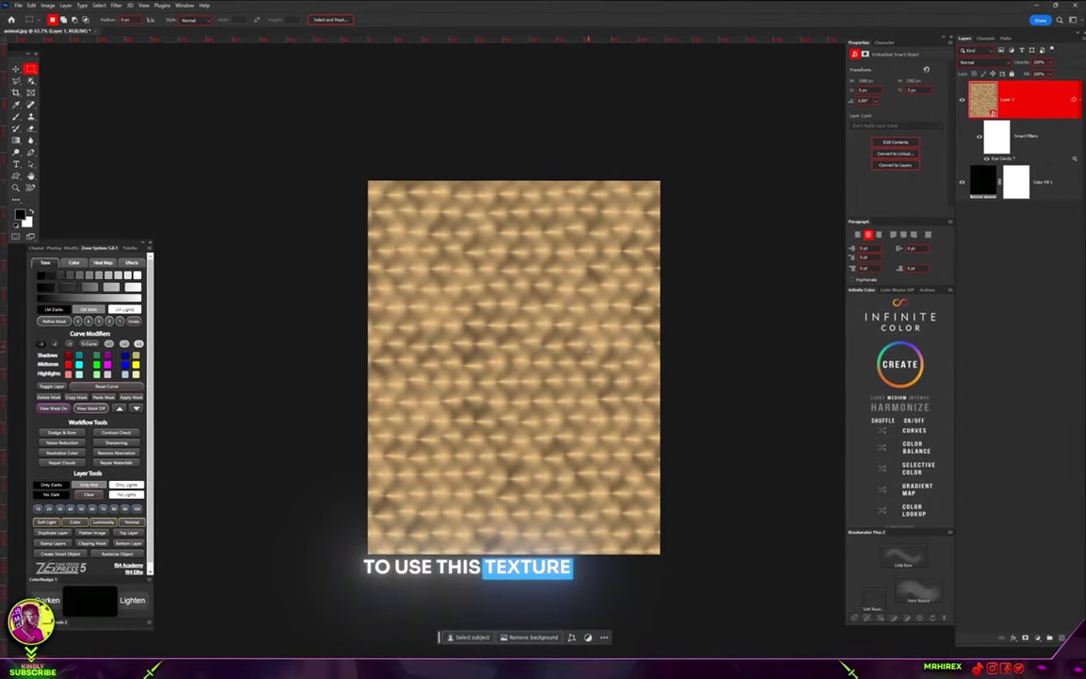
Step: Inspect the hand-brushed gold texture up close and delete its layer above the color fill
{"action": "scroll", "coordinate": [550, 455], "scroll_direction": "up", "scroll_amount": 3}
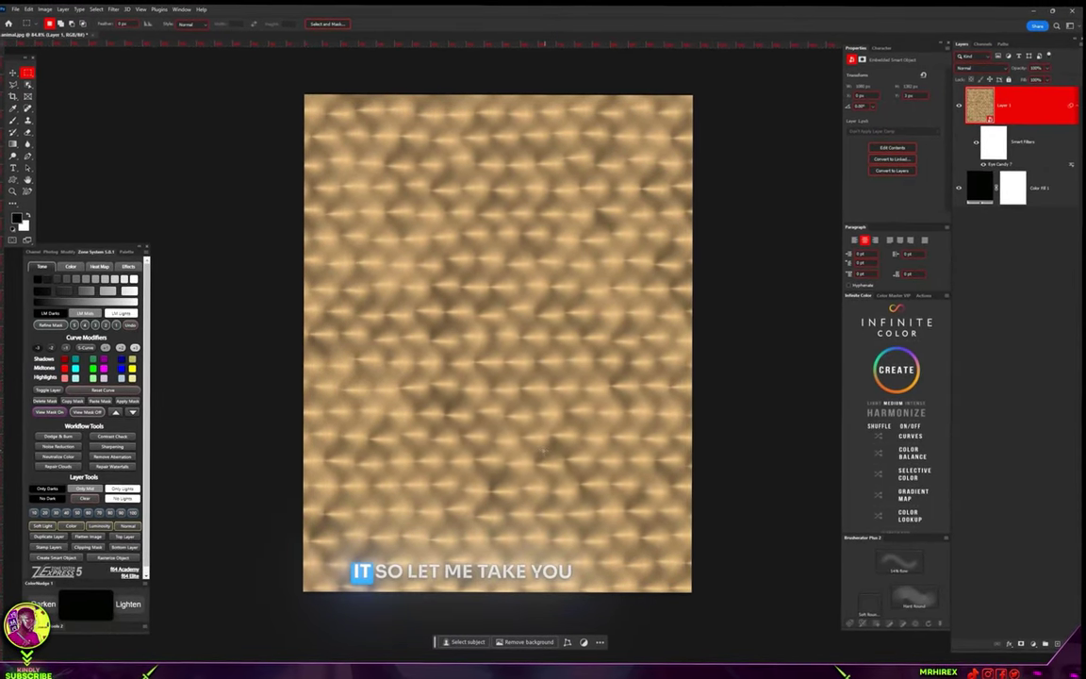
{"action": "scroll", "coordinate": [543, 466], "scroll_direction": "up", "scroll_amount": 1}
{"action": "scroll", "coordinate": [532, 443], "scroll_direction": "up", "scroll_amount": 2}
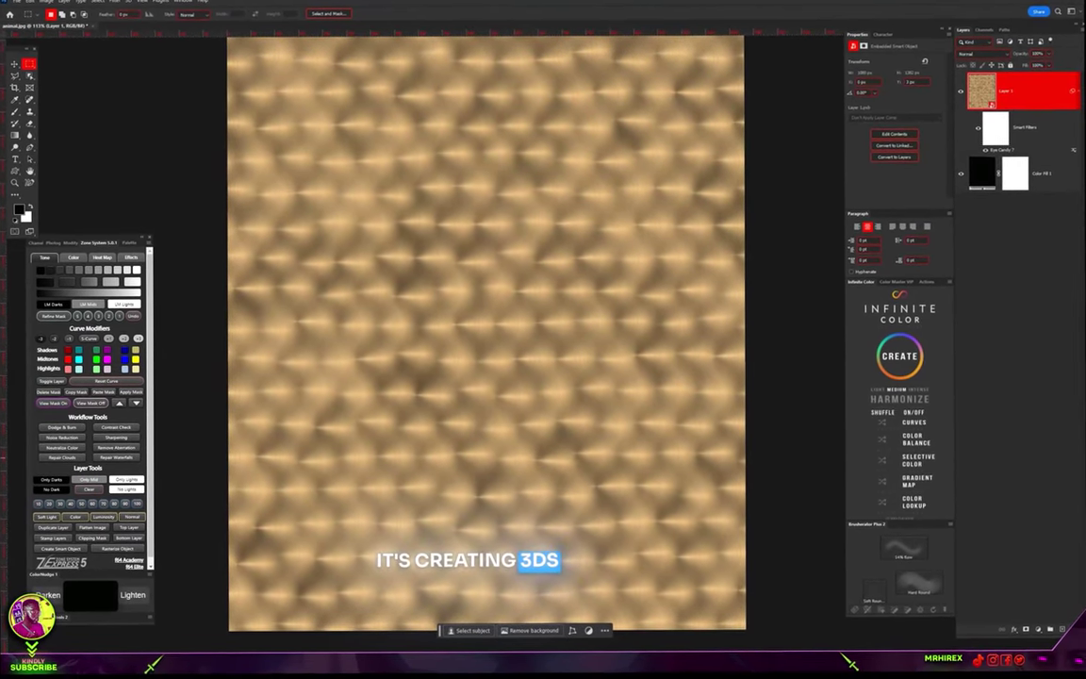
{"action": "key", "text": "Delete"}
{"action": "scroll", "coordinate": [500, 346], "scroll_direction": "down", "scroll_amount": 5}
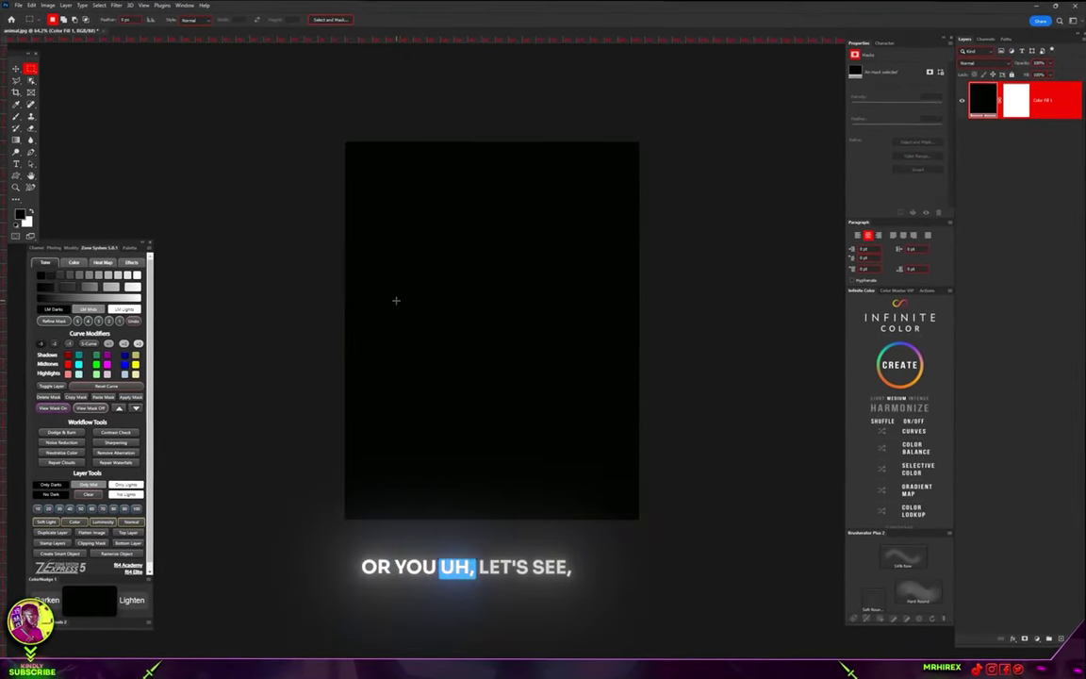
Step: Select a rectangle about 660 px wide inside the canvas, fill it with white on a new layer, and clear the selection
{"action": "scroll", "coordinate": [499, 372], "scroll_direction": "up", "scroll_amount": 2}
{"action": "scroll", "coordinate": [597, 350], "scroll_direction": "up", "scroll_amount": 2}
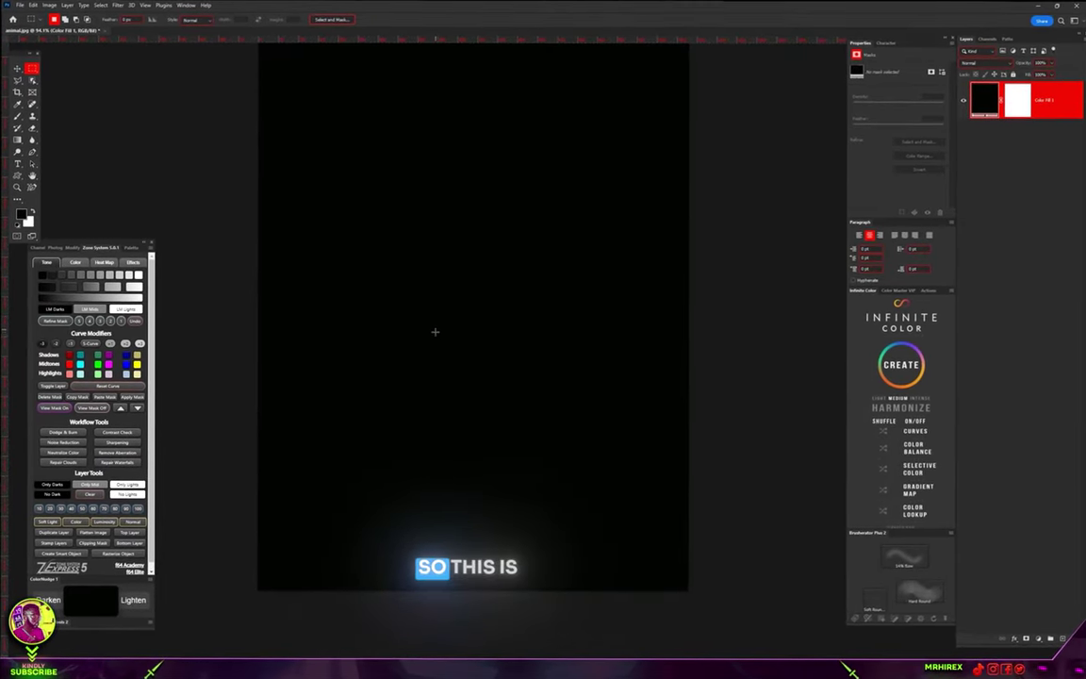
{"action": "scroll", "coordinate": [434, 332], "scroll_direction": "up", "scroll_amount": 4}
{"action": "scroll", "coordinate": [469, 331], "scroll_direction": "down", "scroll_amount": 3}
{"action": "scroll", "coordinate": [471, 331], "scroll_direction": "down", "scroll_amount": 1}
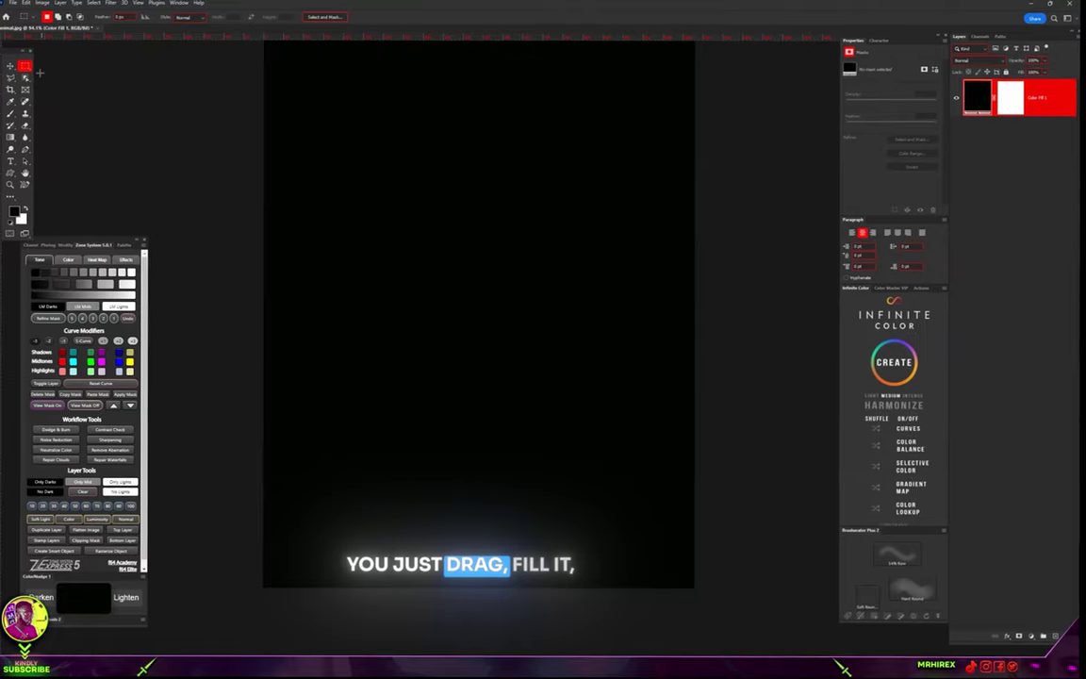
{"action": "left_click_drag", "start_coordinate": [356, 138], "coordinate": [617, 441]}
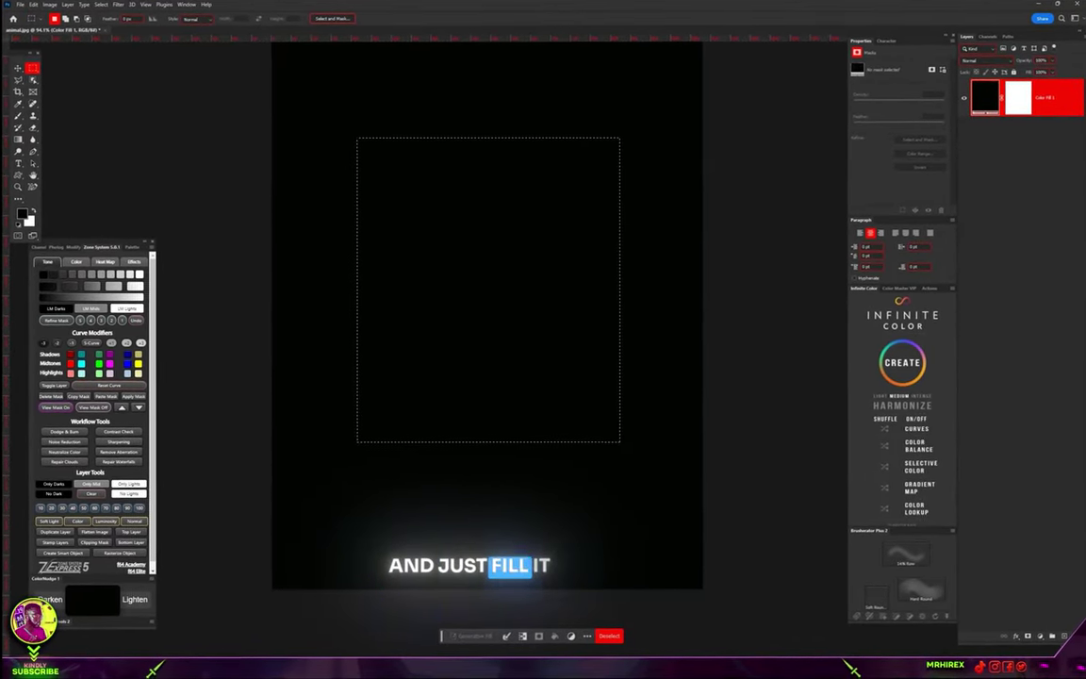
{"action": "left_click", "coordinate": [1062, 637]}
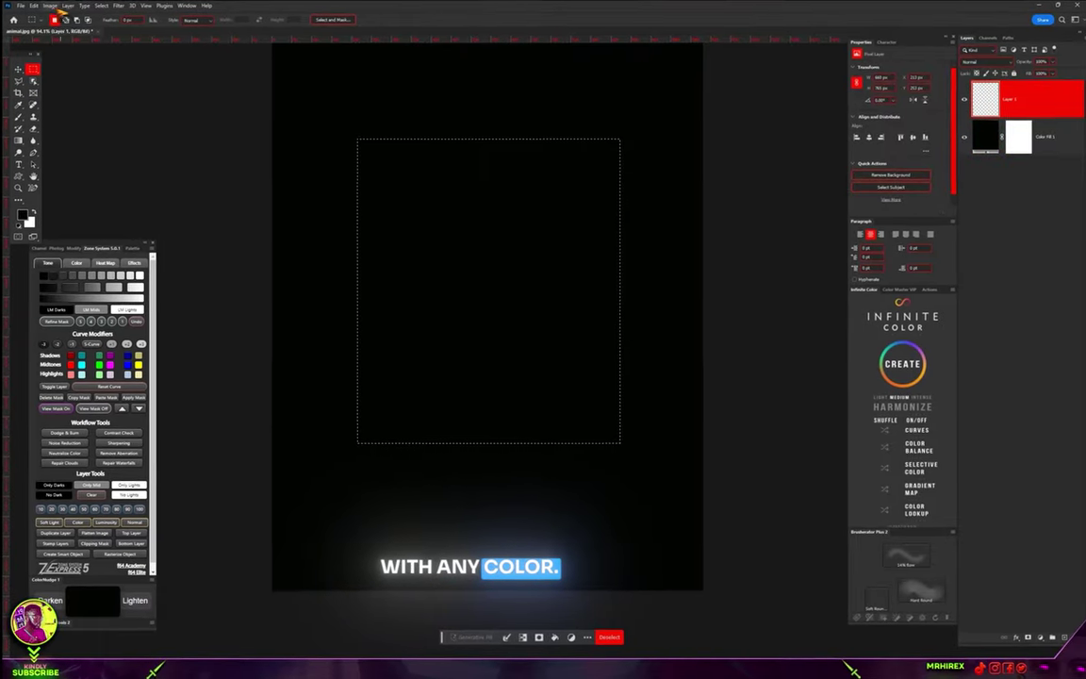
{"action": "left_click", "coordinate": [49, 6]}
{"action": "left_click", "coordinate": [211, 8]}
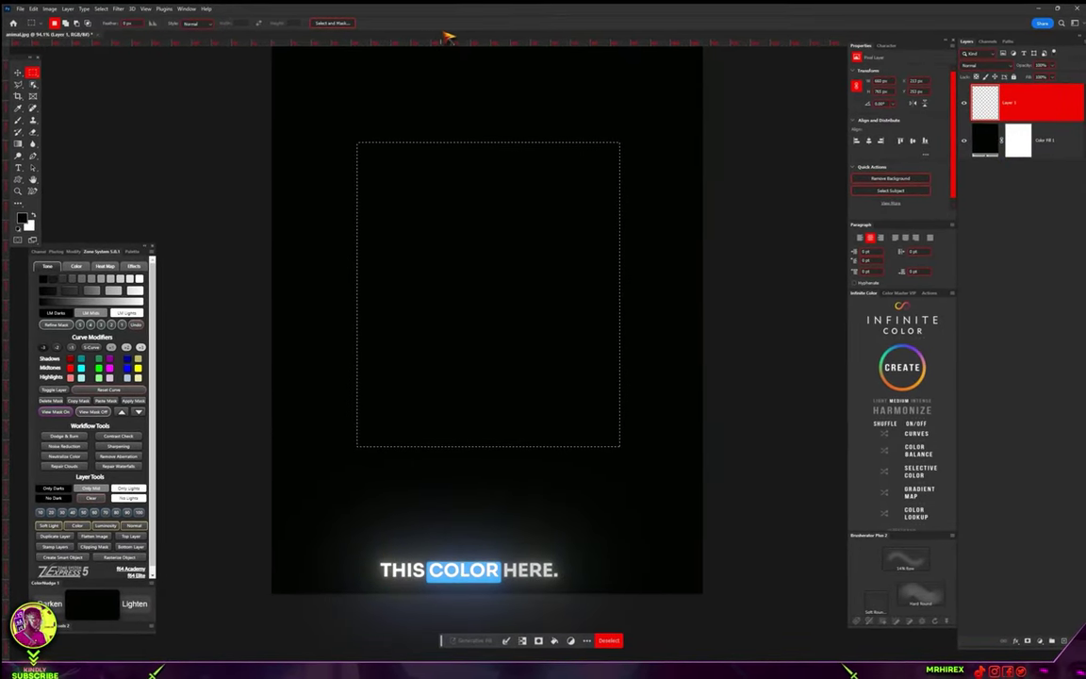
{"action": "key", "text": "ctrl+BackSpace"}
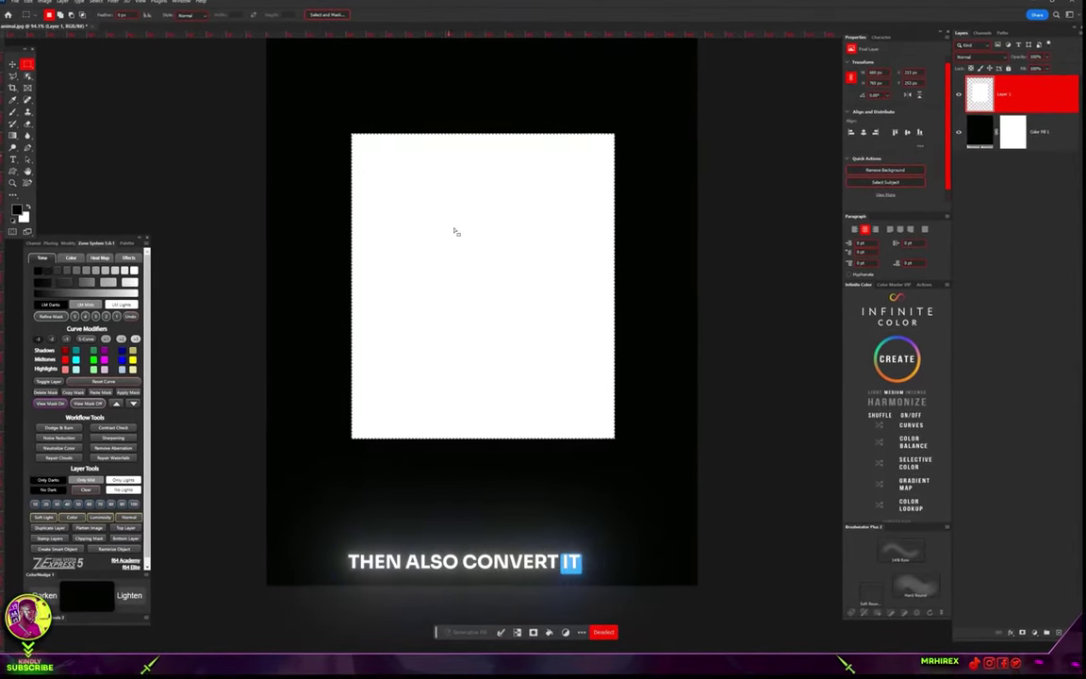
{"action": "key", "text": "ctrl+d"}
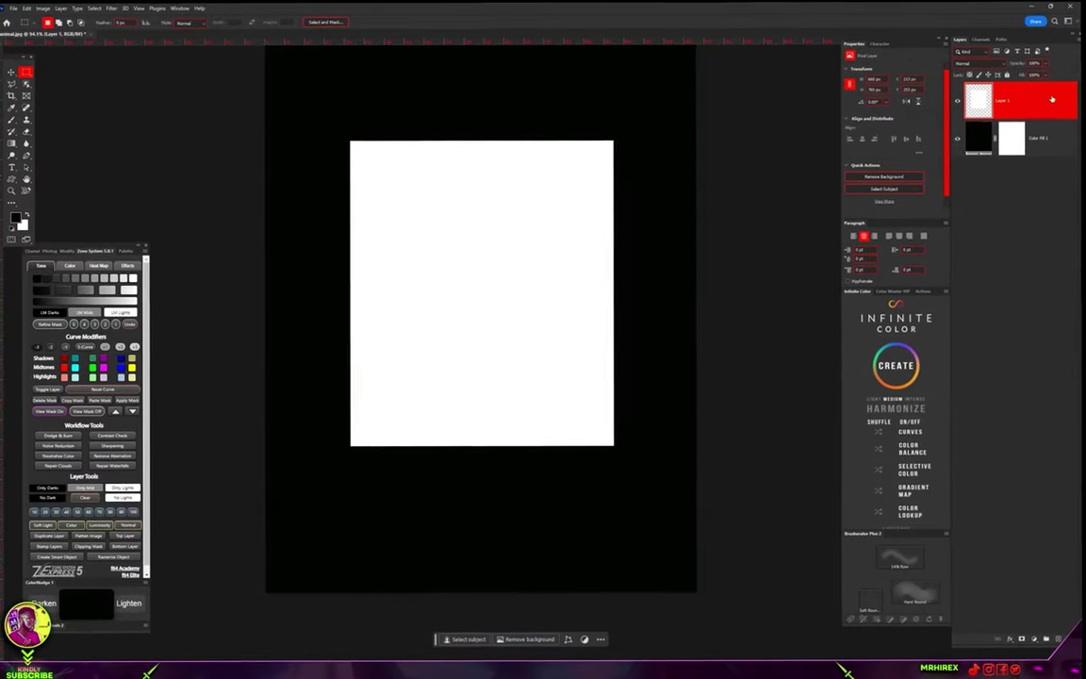
Step: Convert the white rectangle's layer for smart filters
{"action": "left_click", "coordinate": [114, 7]}
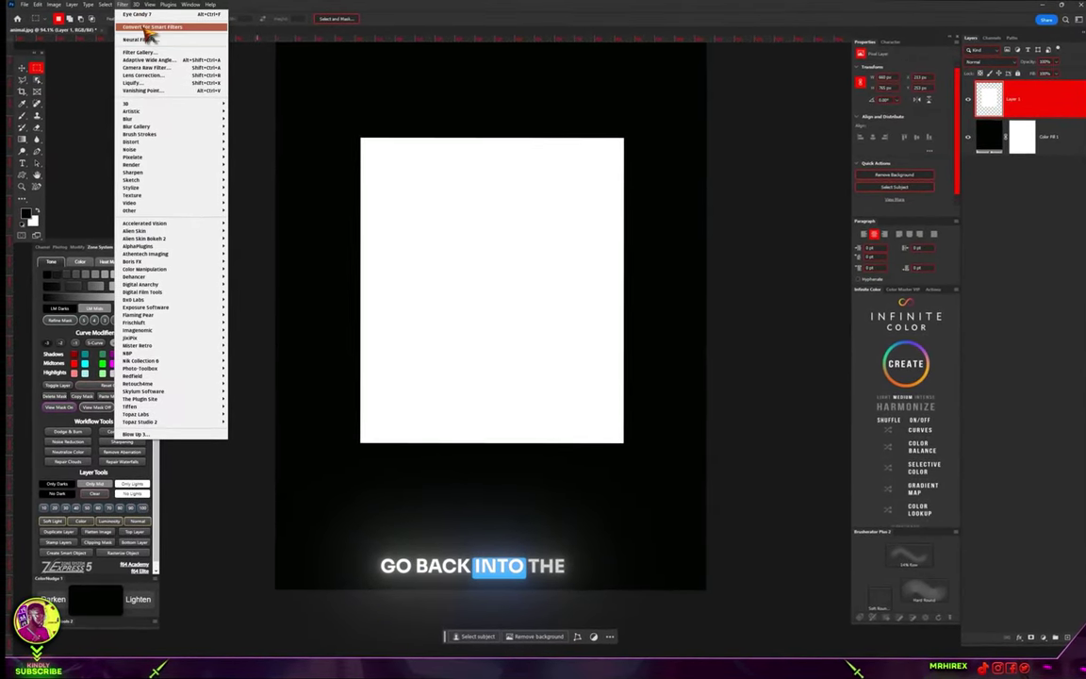
{"action": "left_click", "coordinate": [179, 19]}
{"action": "left_click", "coordinate": [537, 245]}
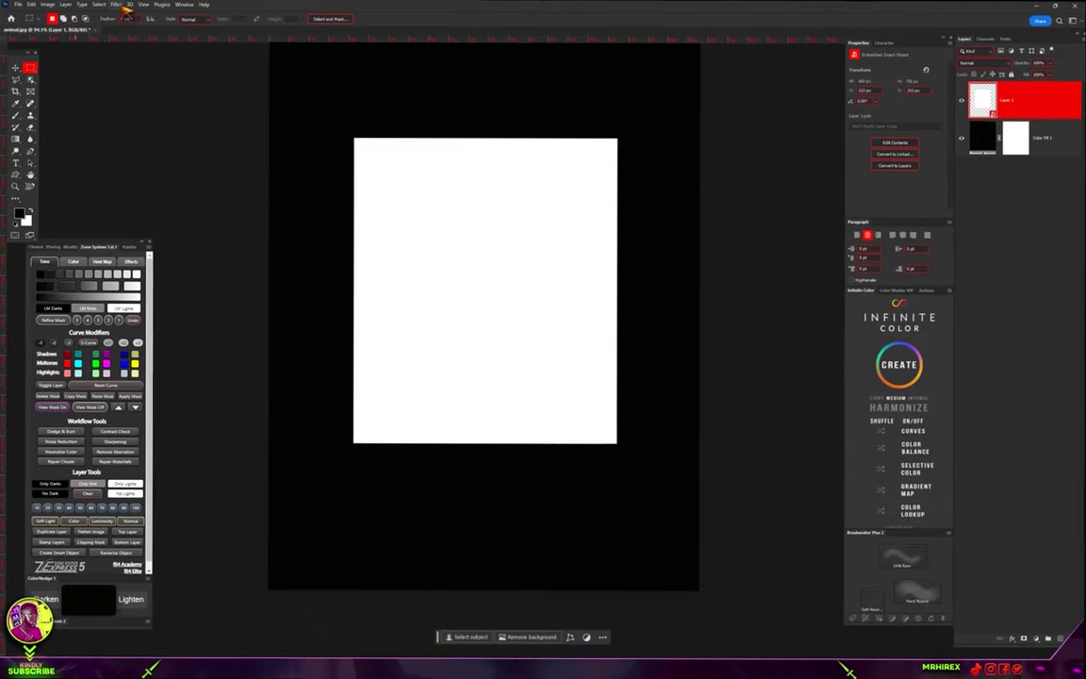
Step: Apply Eye Candy 7's Extrude effect to the white rectangle, with extrude direction 49 and distance 12.10%
{"action": "left_click", "coordinate": [121, 8]}
{"action": "mouse_move", "coordinate": [188, 235]}
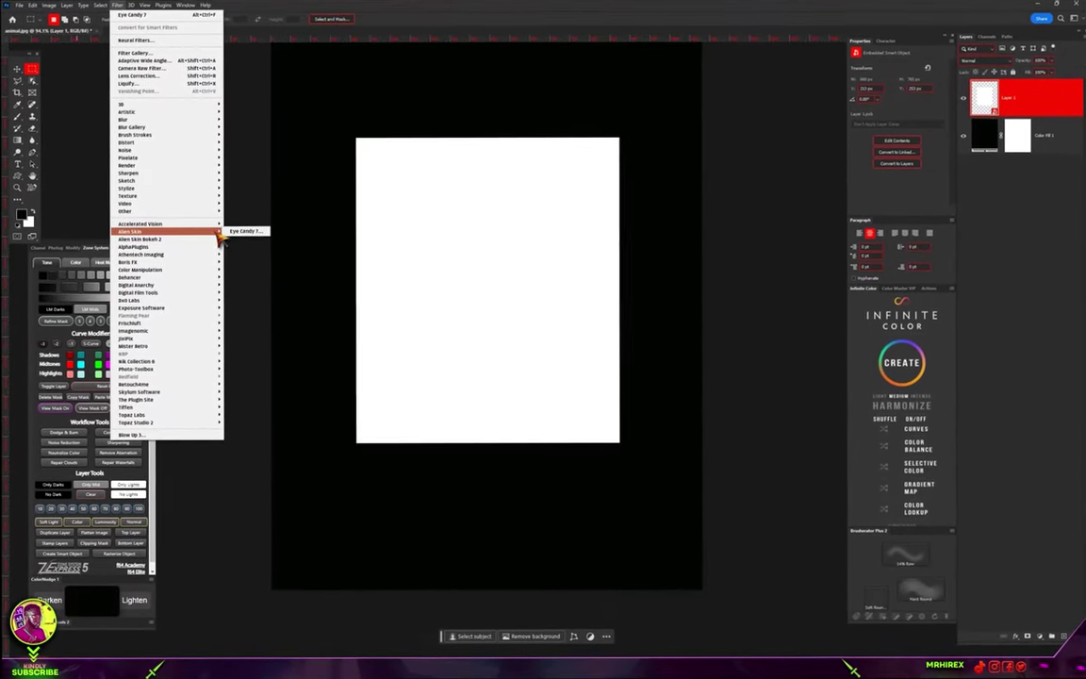
{"action": "left_click", "coordinate": [247, 229]}
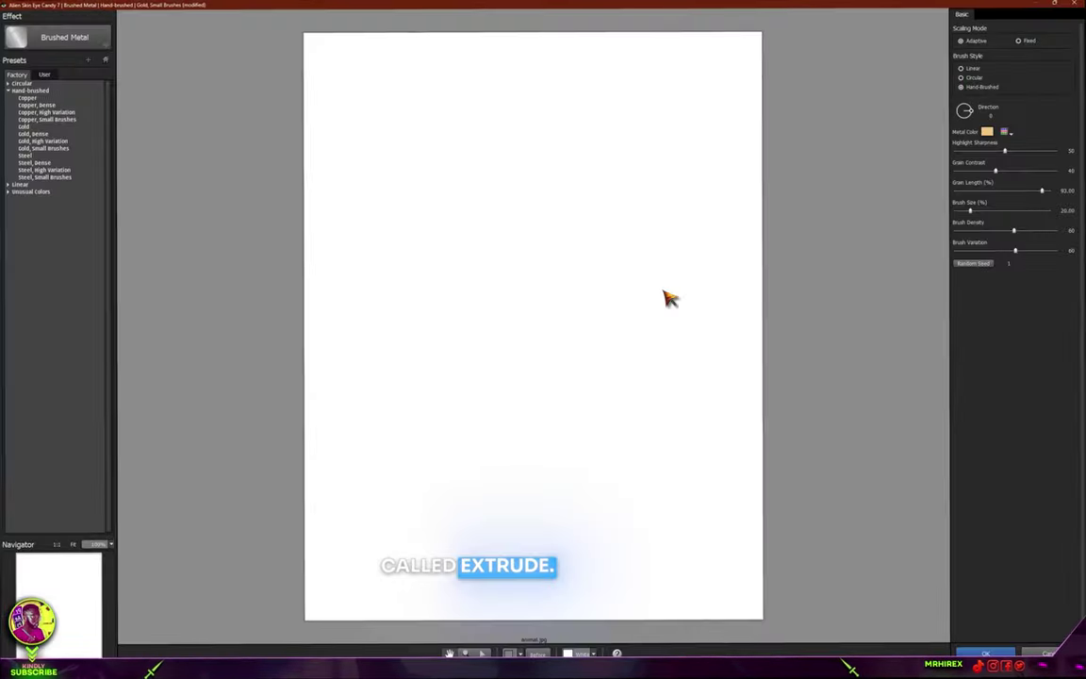
{"action": "left_click", "coordinate": [85, 36]}
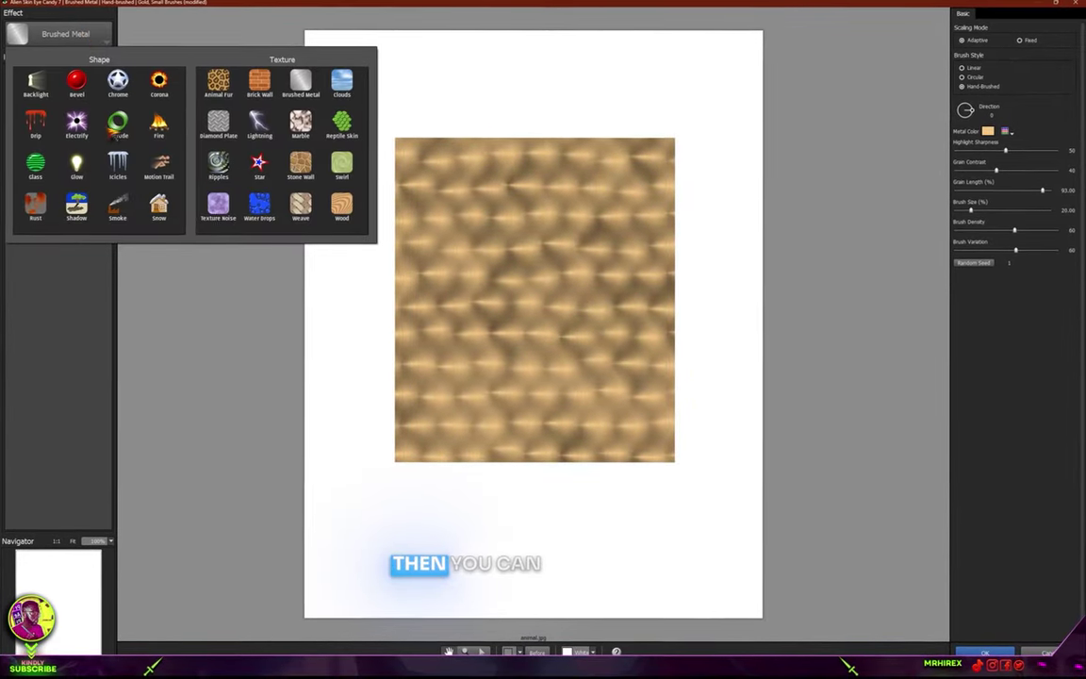
{"action": "left_click", "coordinate": [117, 124]}
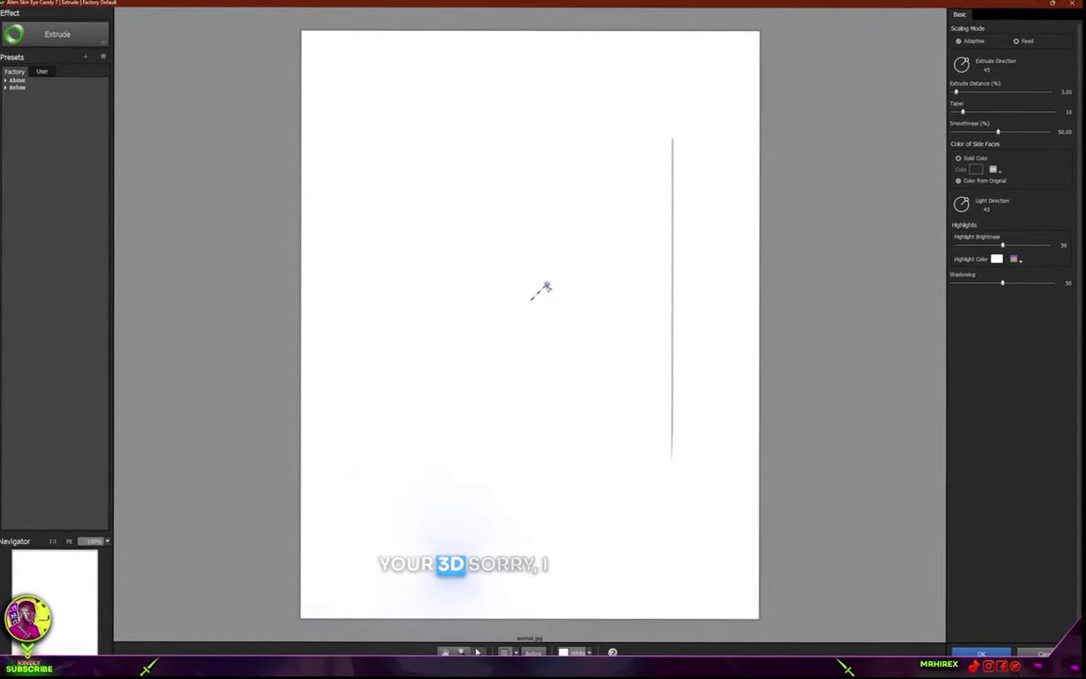
{"action": "left_click_drag", "start_coordinate": [608, 371], "coordinate": [584, 318]}
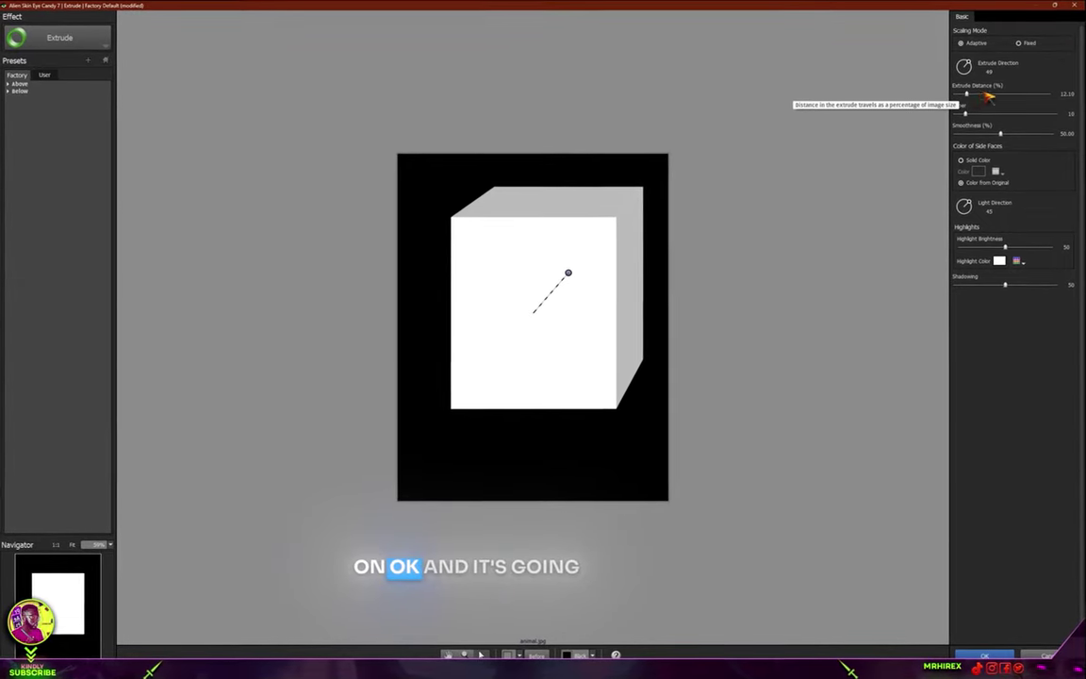
{"action": "left_click", "coordinate": [985, 654]}
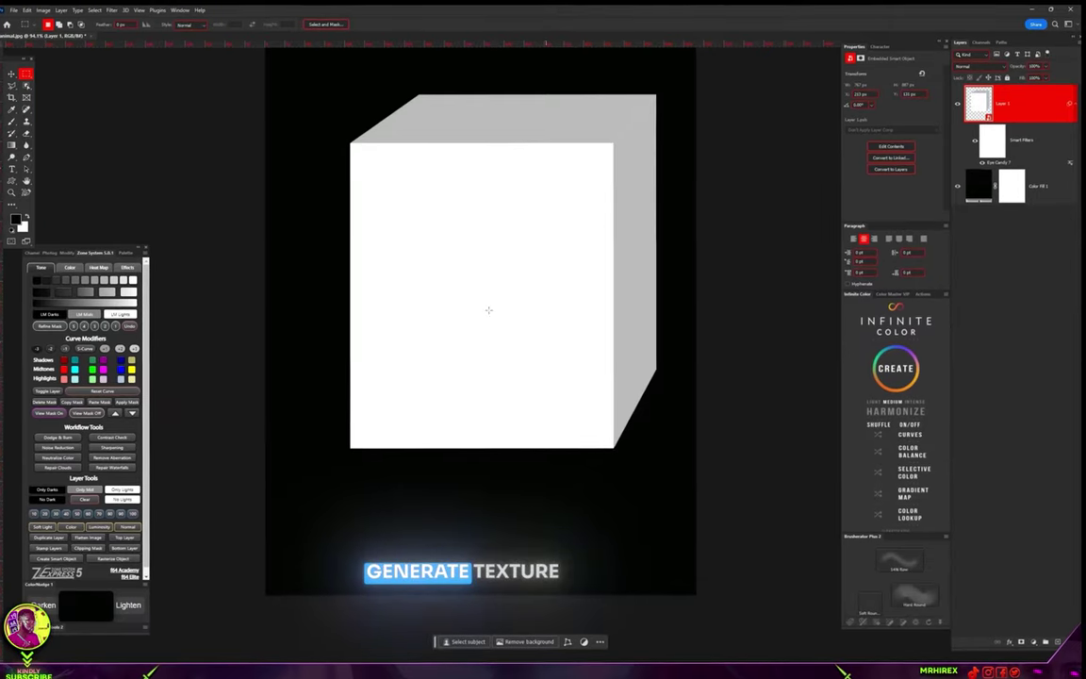
{"action": "scroll", "coordinate": [478, 341], "scroll_direction": "down", "scroll_amount": 5}
{"action": "scroll", "coordinate": [509, 332], "scroll_direction": "up", "scroll_amount": 9}
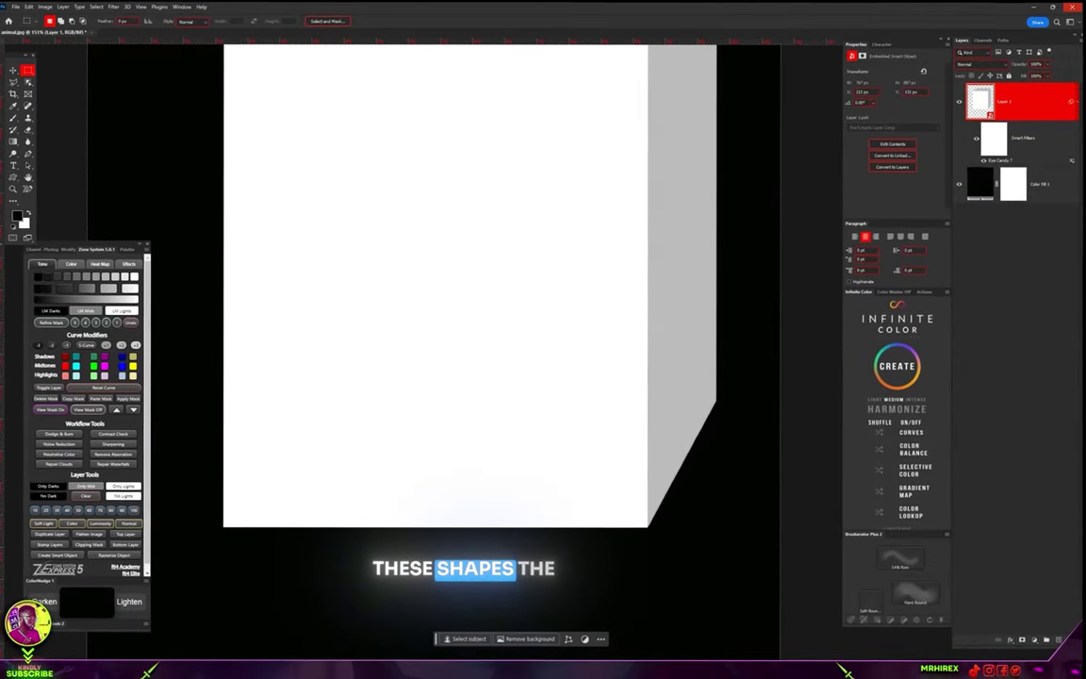
{"action": "scroll", "coordinate": [606, 374], "scroll_direction": "down", "scroll_amount": 2}
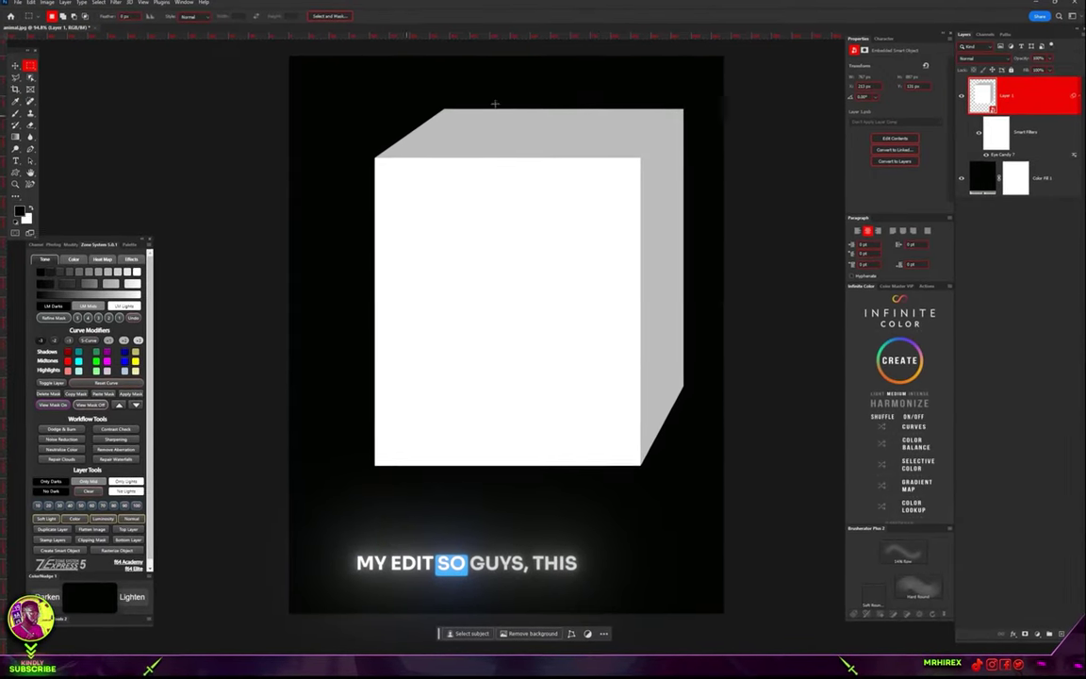
{"action": "scroll", "coordinate": [492, 395], "scroll_direction": "up", "scroll_amount": 3}
{"action": "scroll", "coordinate": [509, 382], "scroll_direction": "up", "scroll_amount": 3}
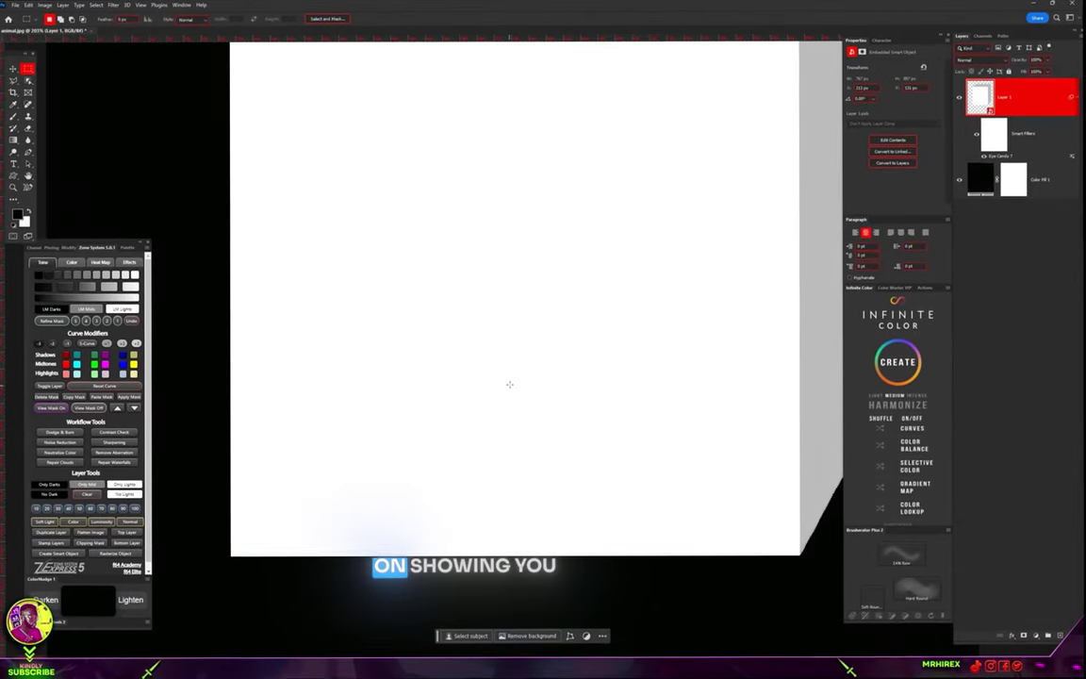